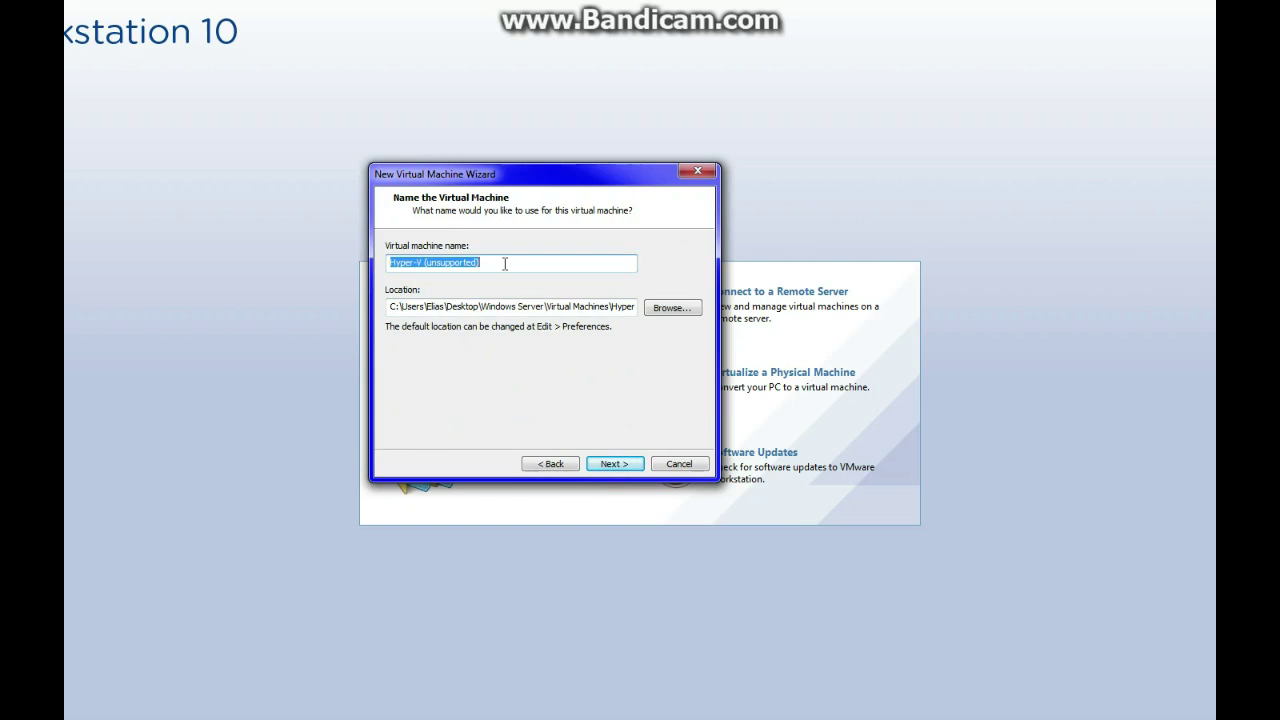
Name the virtual machine HVServer and store it in the HVServer folder
type("HVServer")
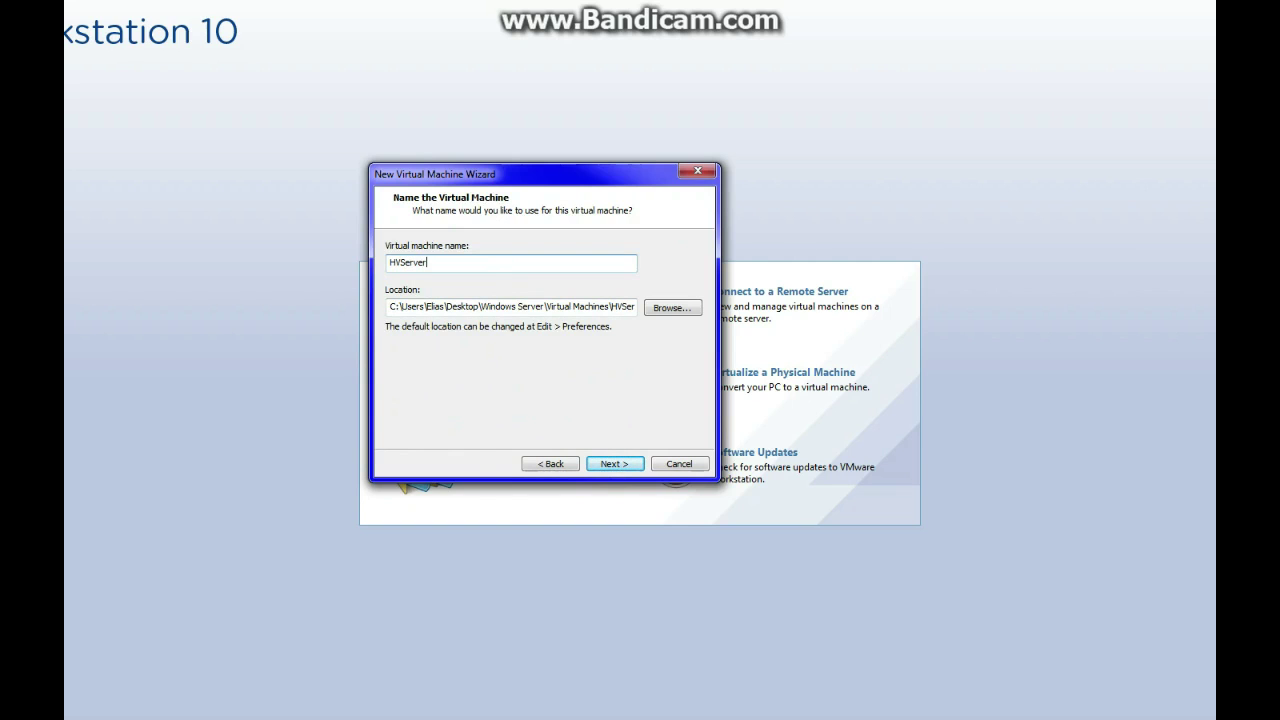
left_click(672, 307)
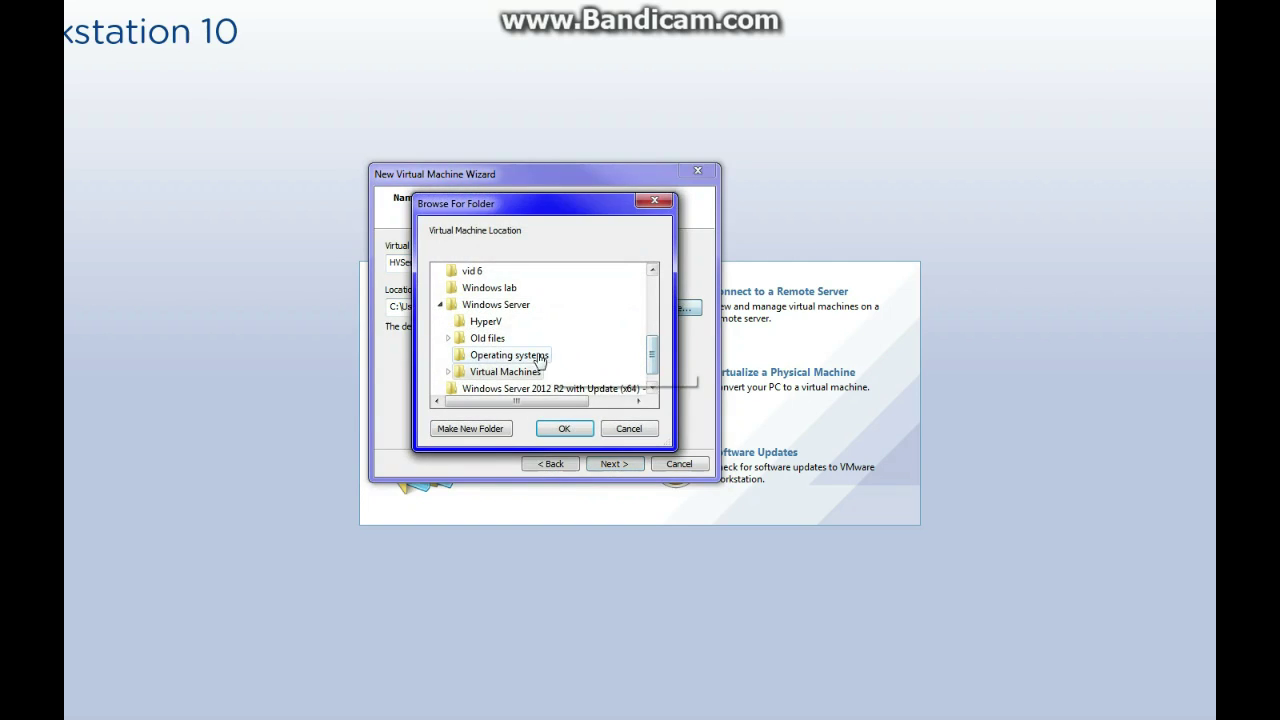
left_click(490, 372)
left_click(449, 372)
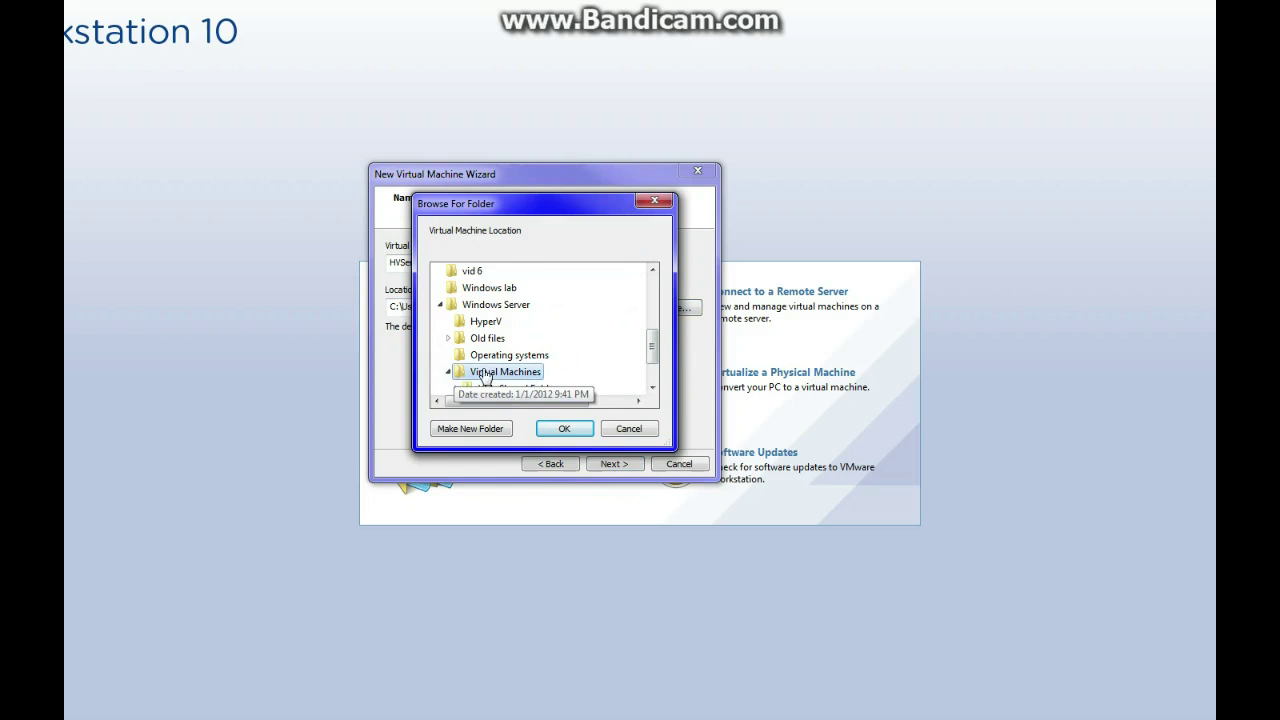
left_click(457, 340)
left_click(505, 288)
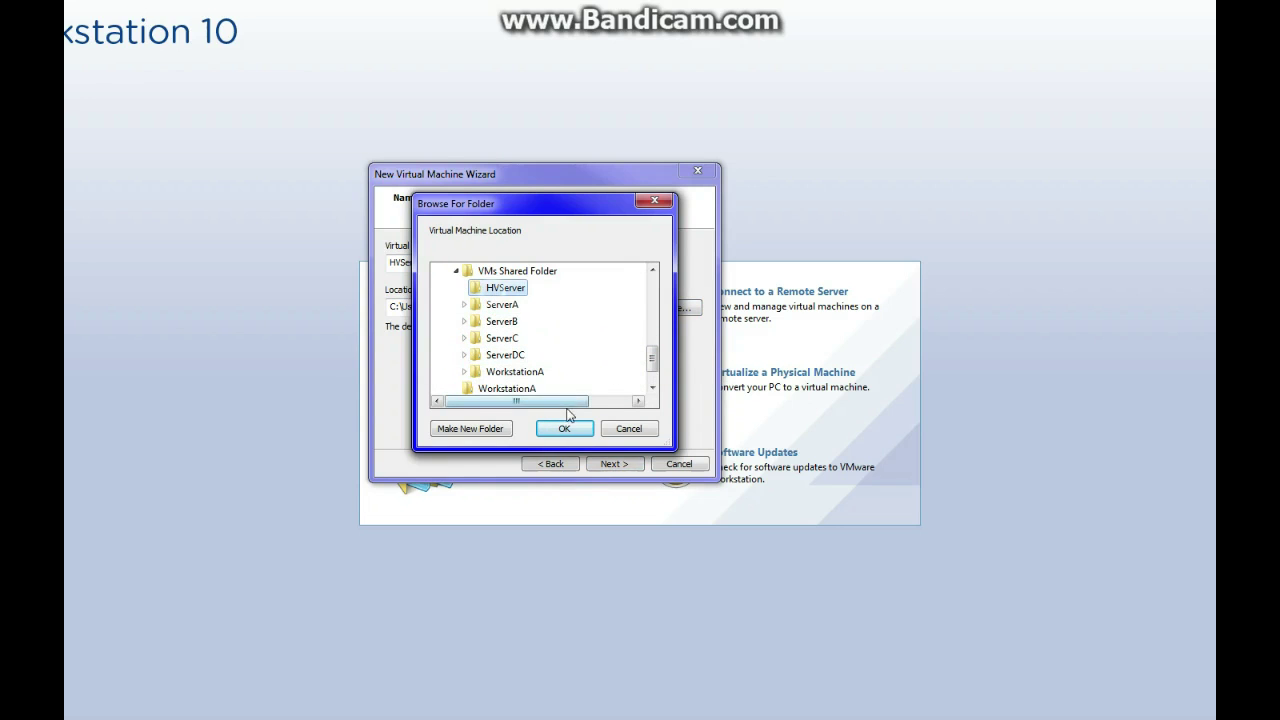
left_click(564, 428)
Keep the 60 GB virtual disk stored as a single file
left_click(613, 464)
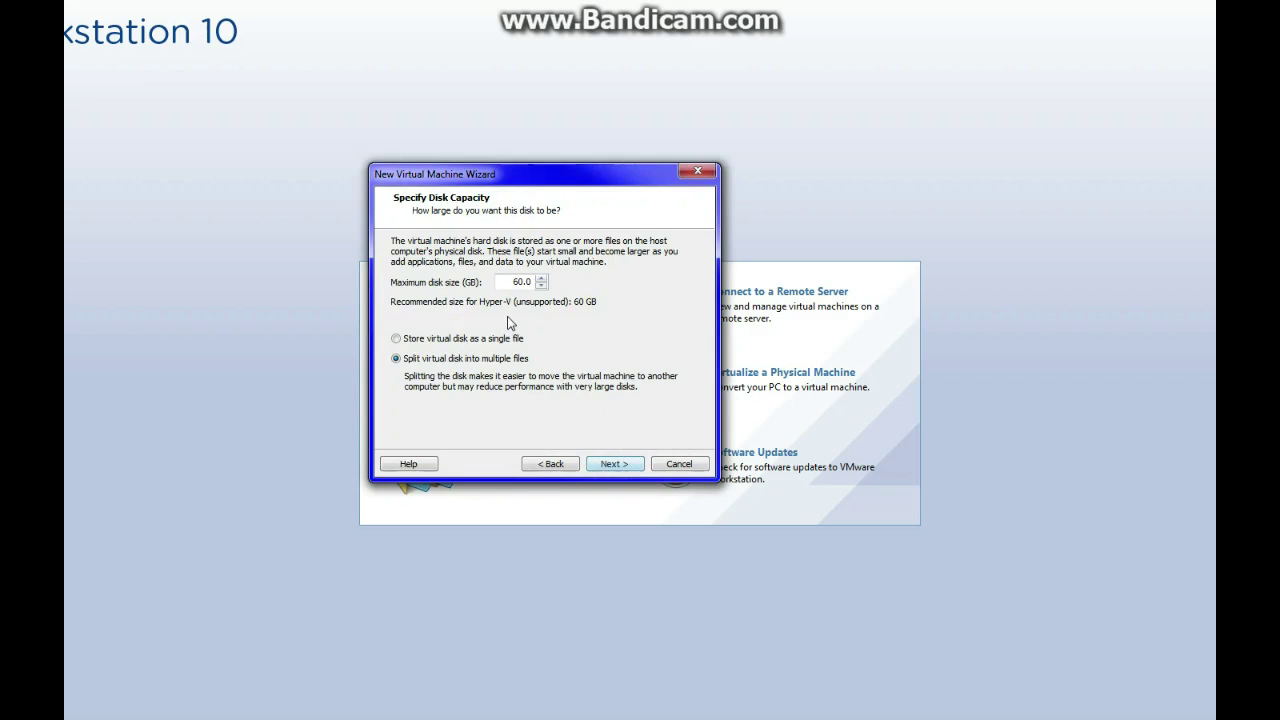
left_click(453, 339)
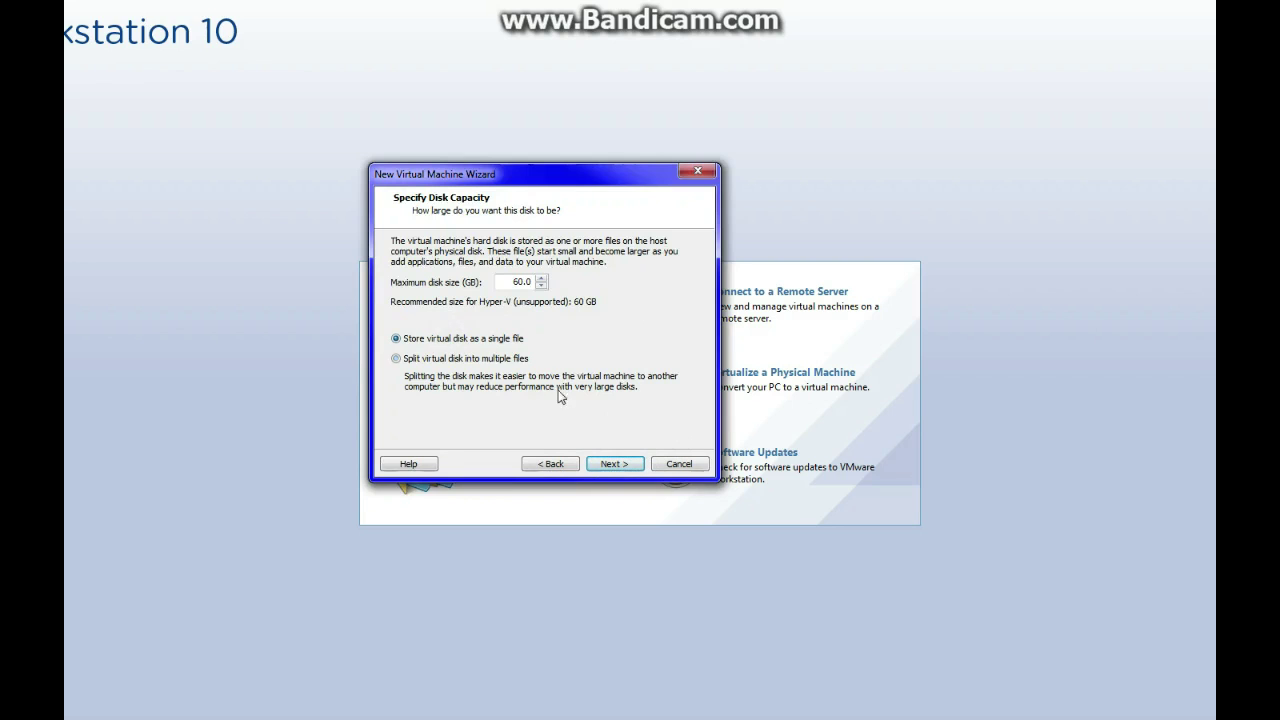
left_click(606, 463)
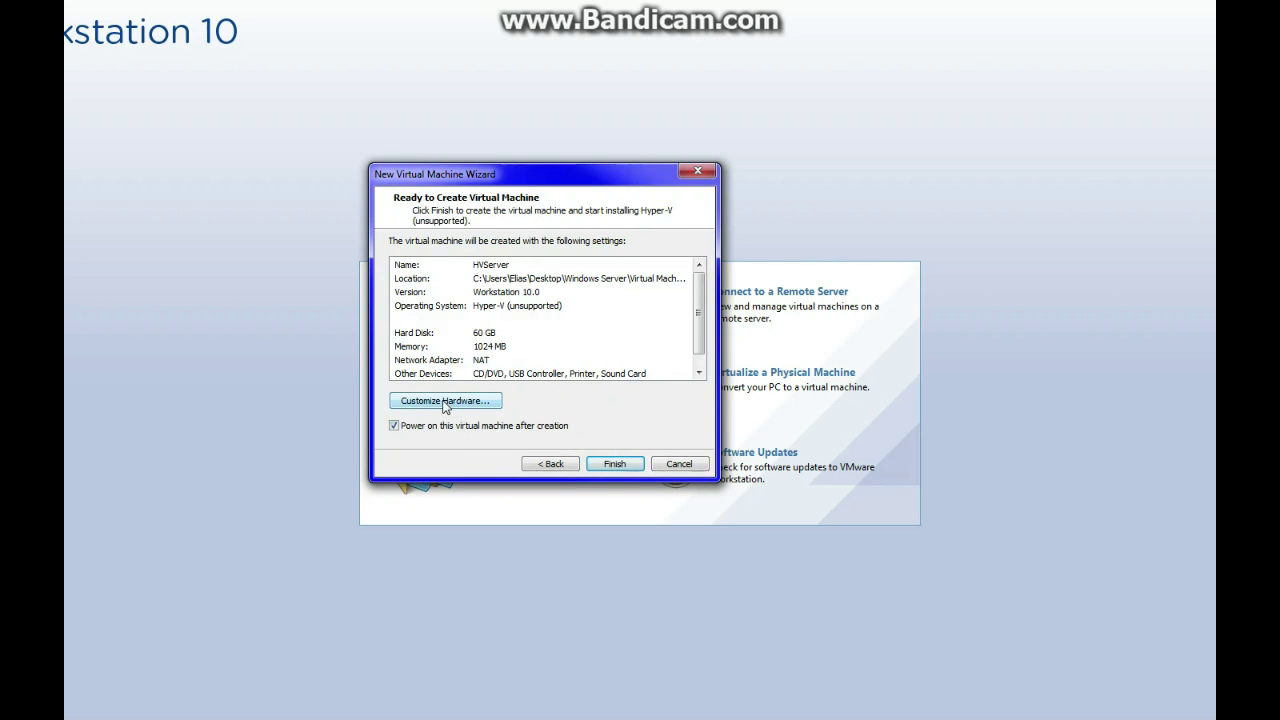
Set the virtual machine's memory to 3000 MB
left_click(446, 401)
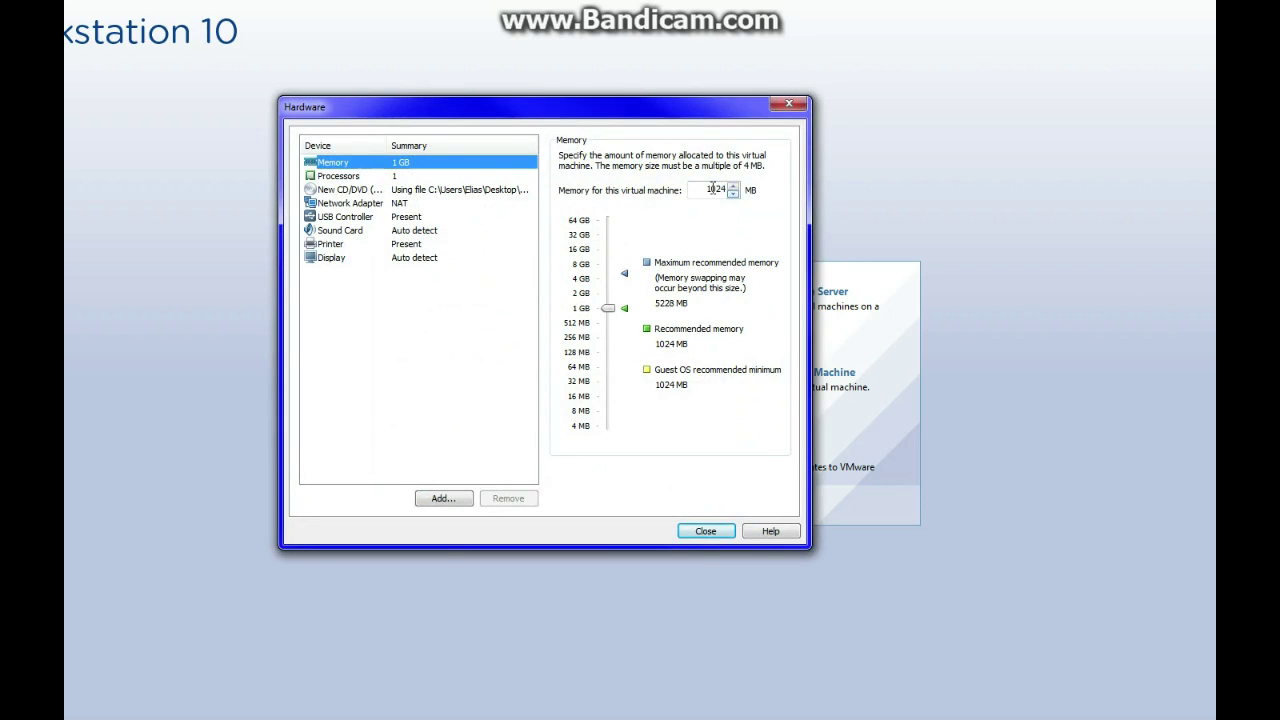
double_click(713, 189)
type("3000")
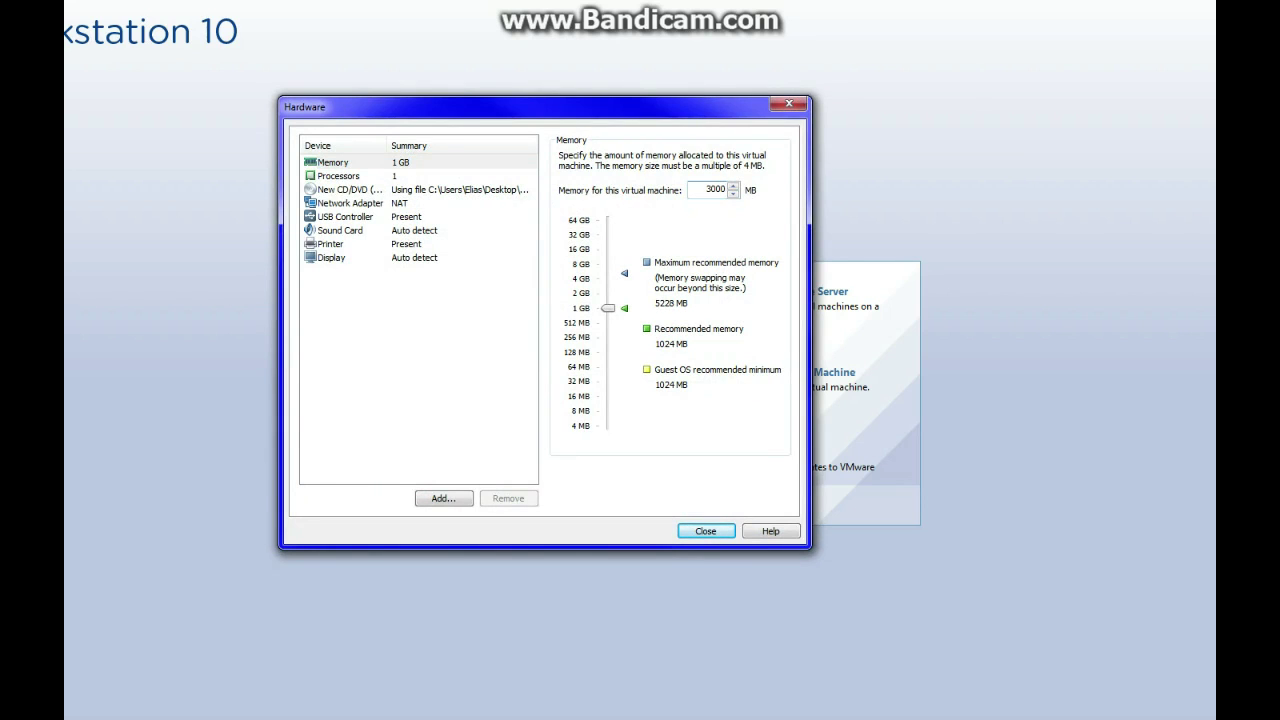
key("Return")
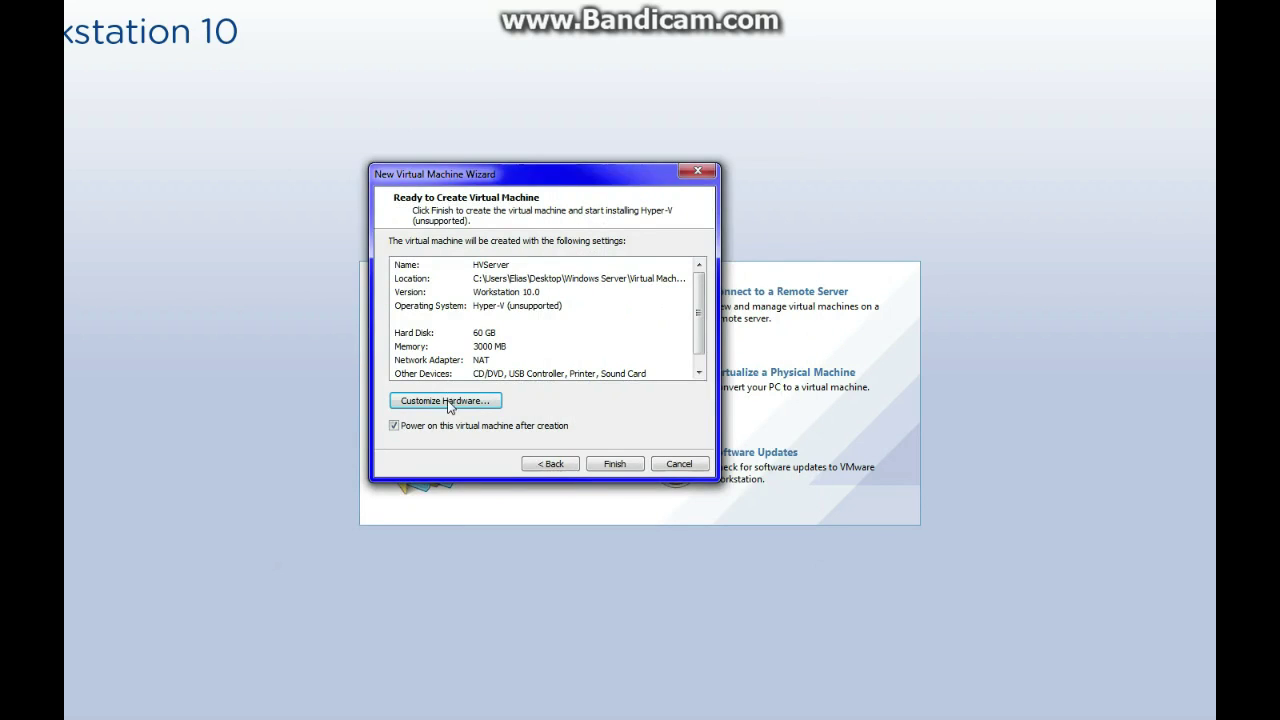
Give the processor 3 cores per processor
left_click(446, 400)
left_click(410, 177)
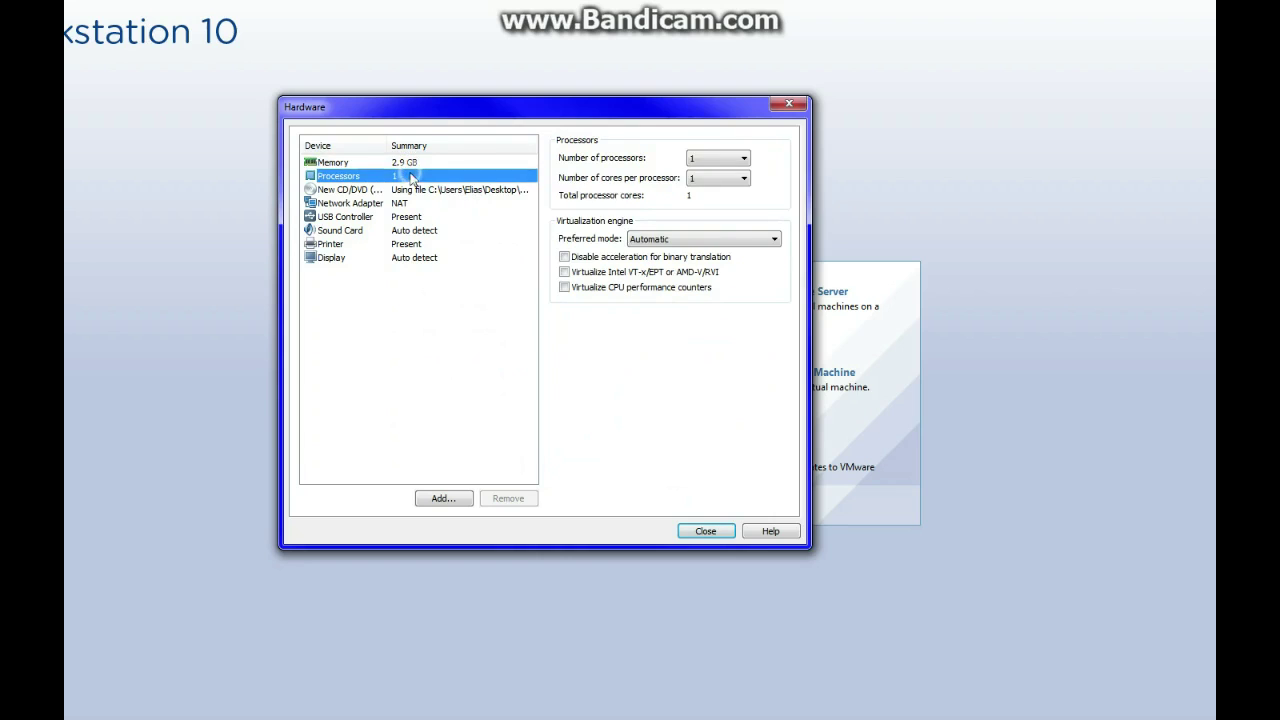
left_click(732, 178)
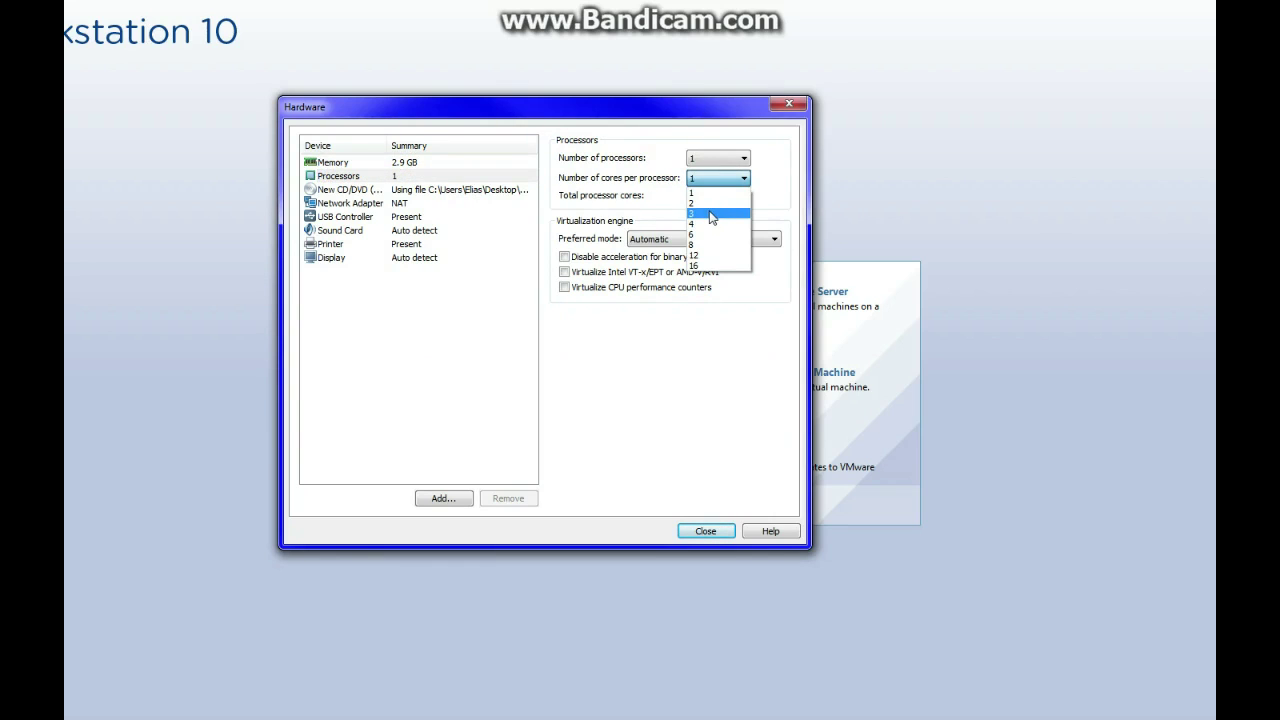
left_click(716, 214)
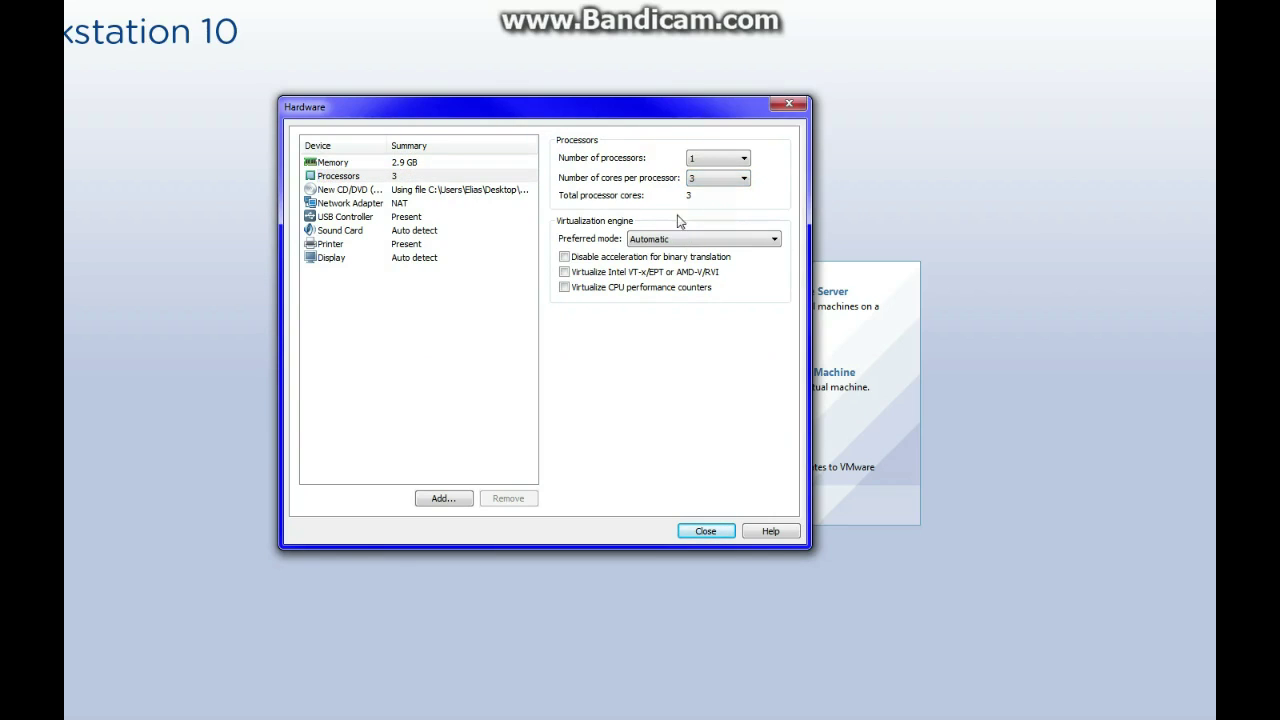
left_click(703, 531)
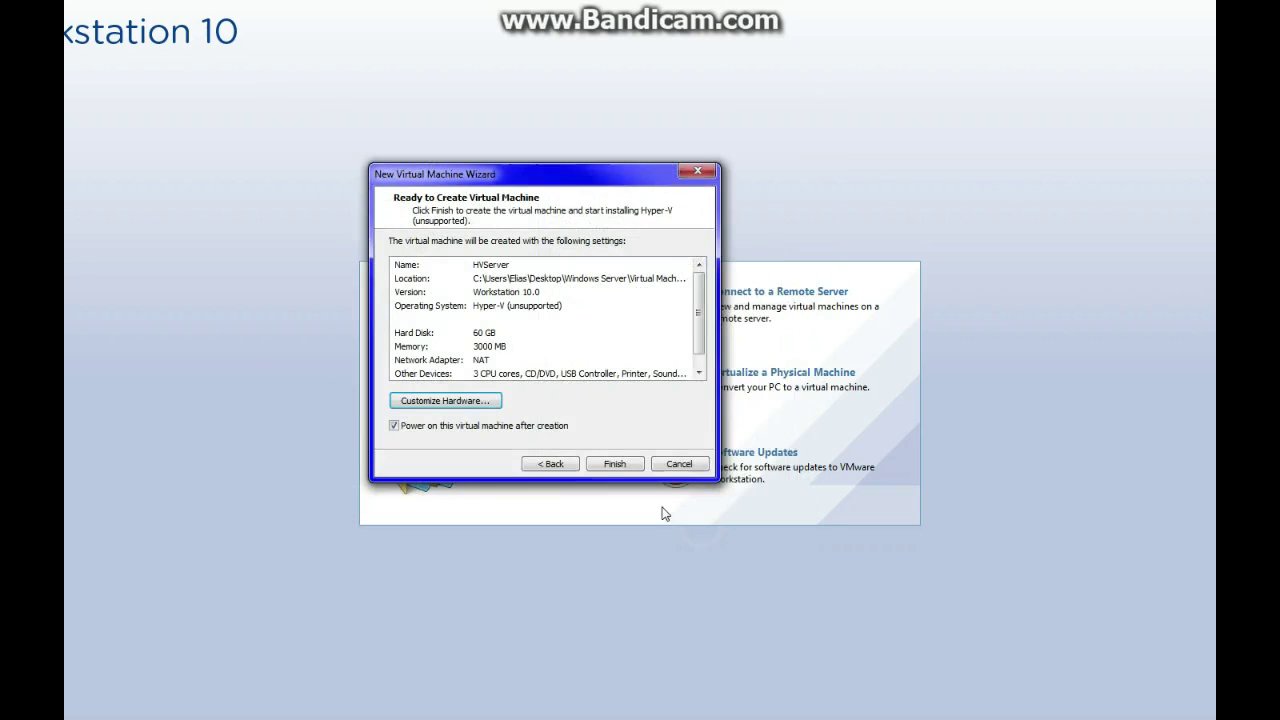
Switch the network adapter to Host-only and create the HVServer machine
left_click(462, 402)
left_click(400, 204)
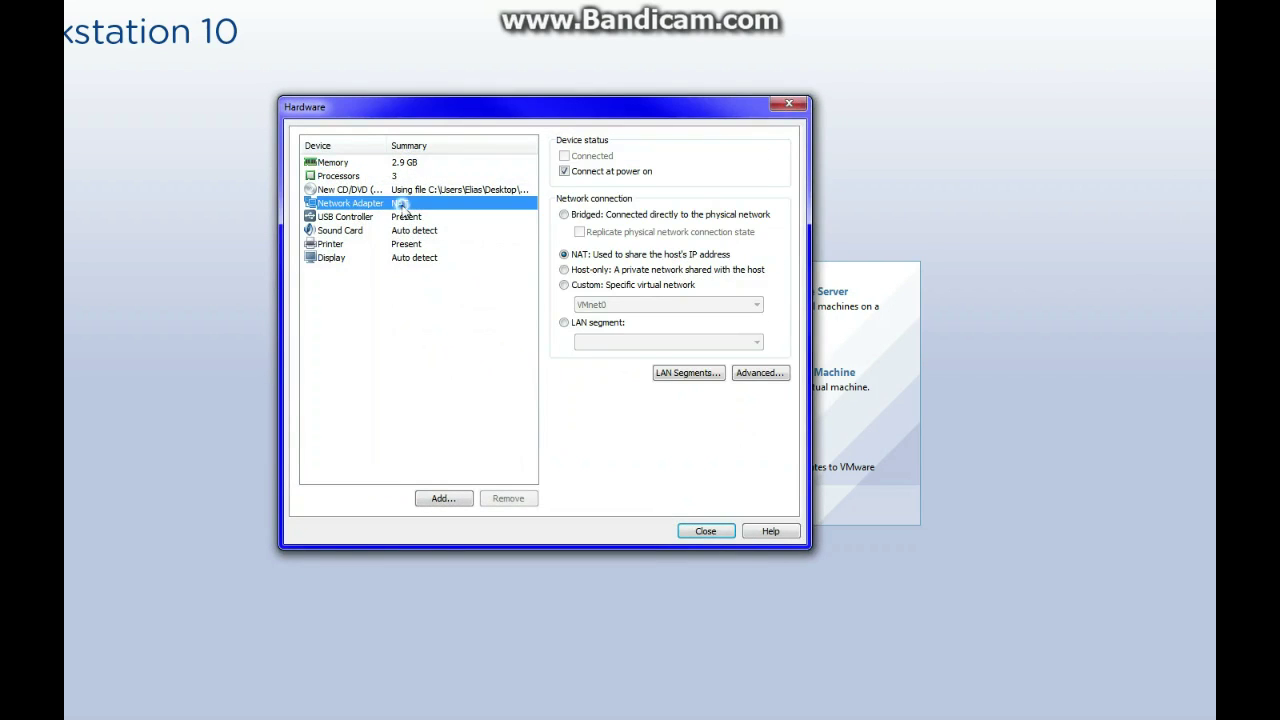
left_click(565, 270)
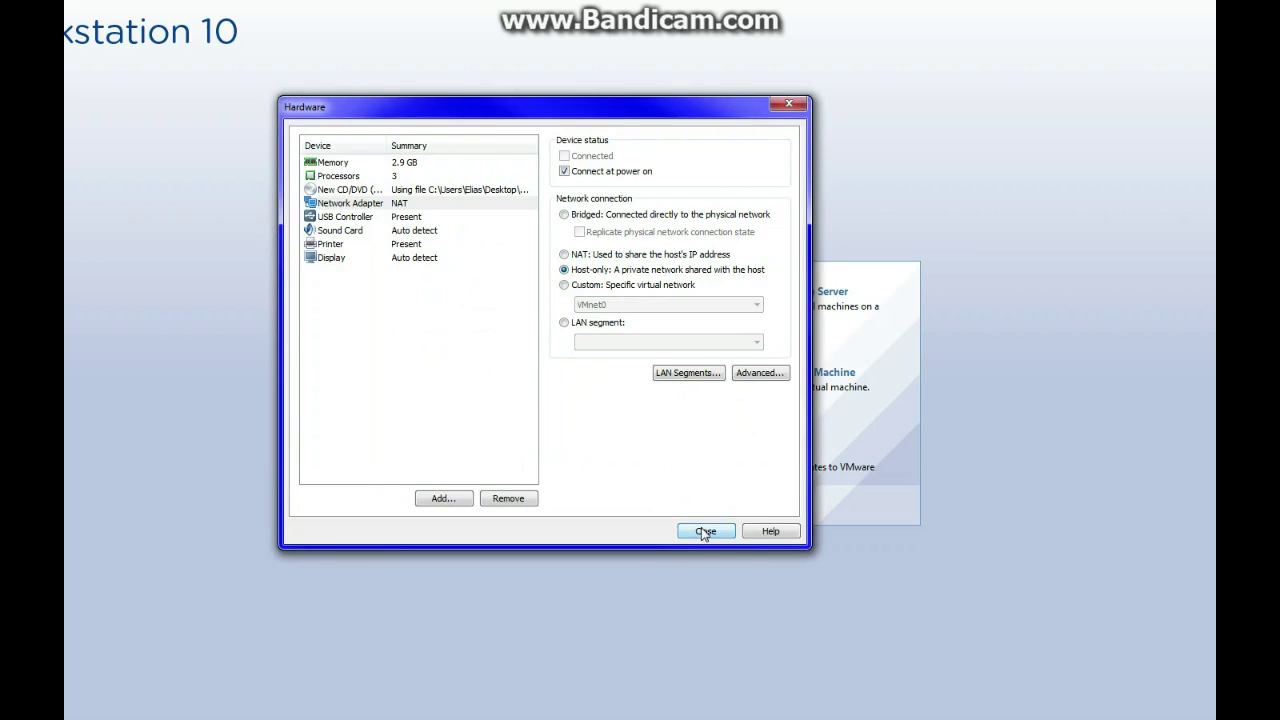
left_click(704, 531)
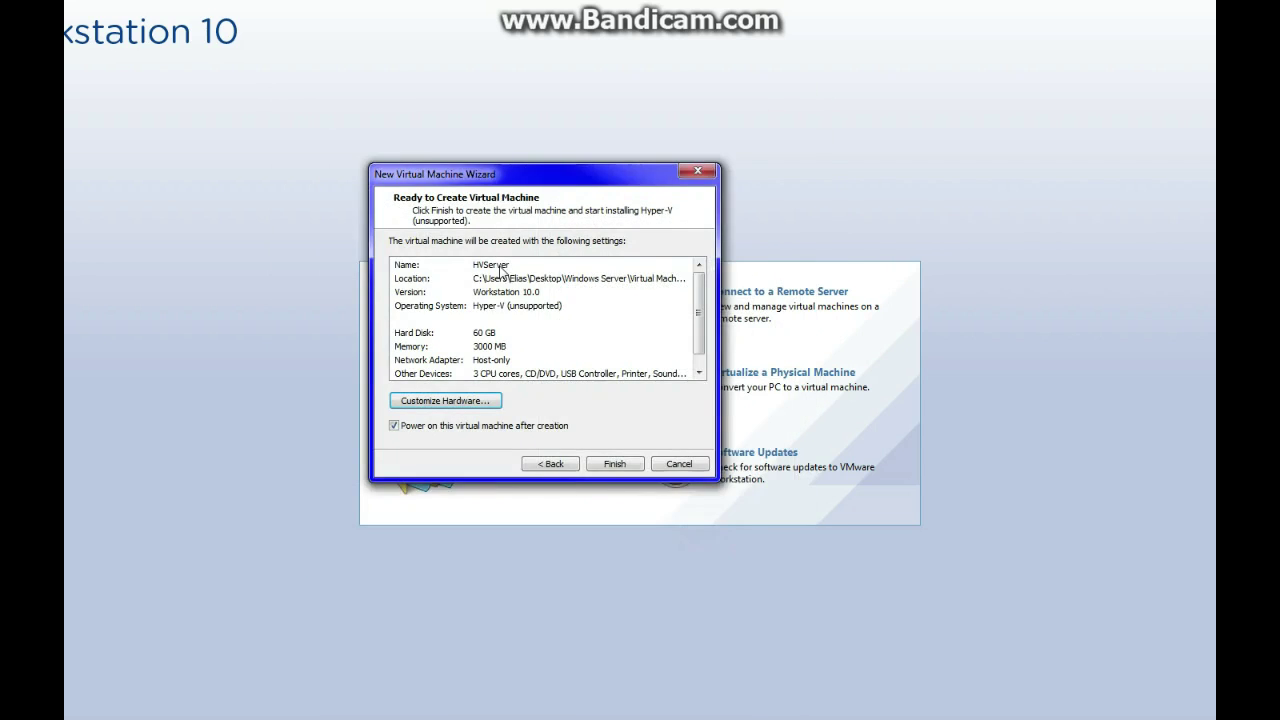
left_click(605, 465)
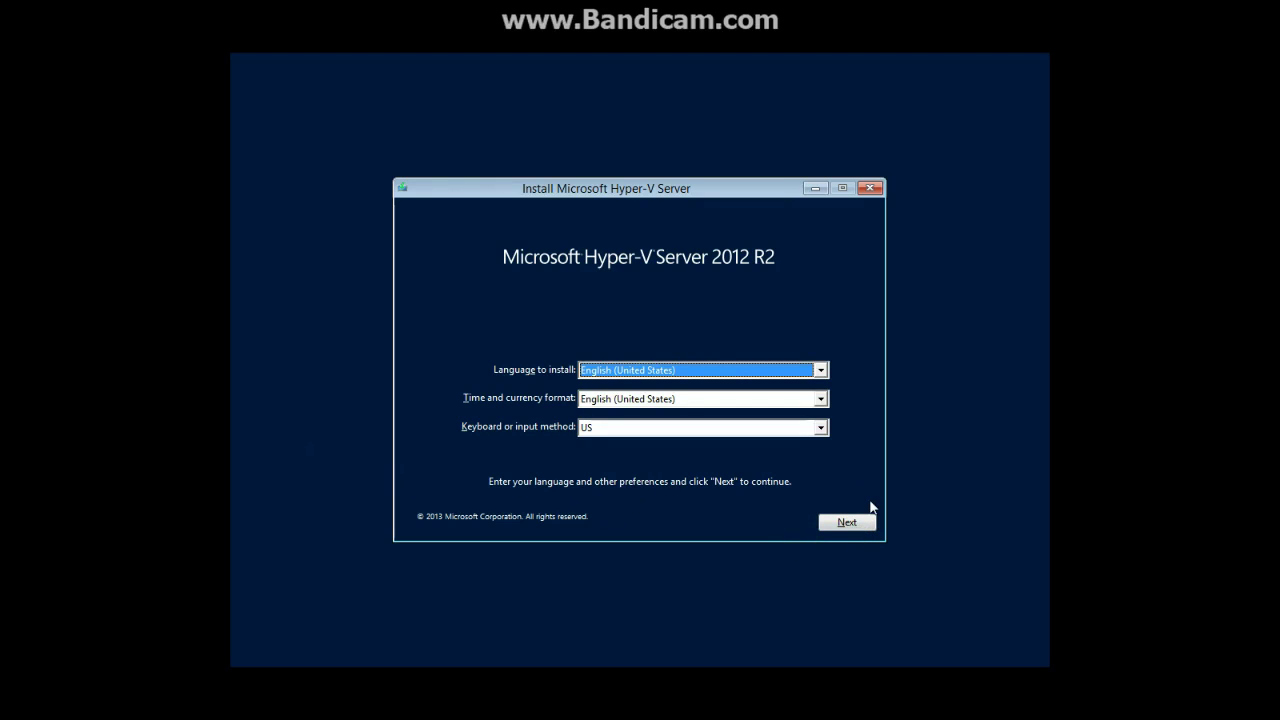
Keep the default language settings and start installing Hyper-V Server
left_click(853, 526)
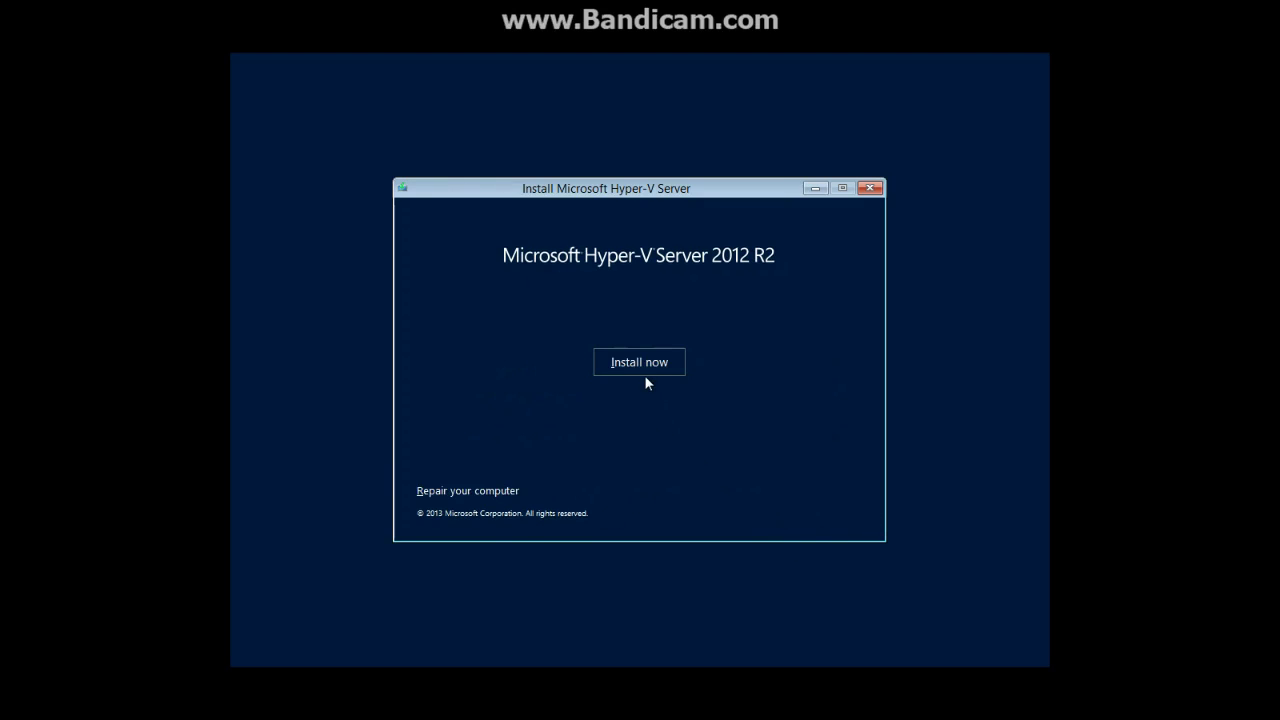
left_click(640, 366)
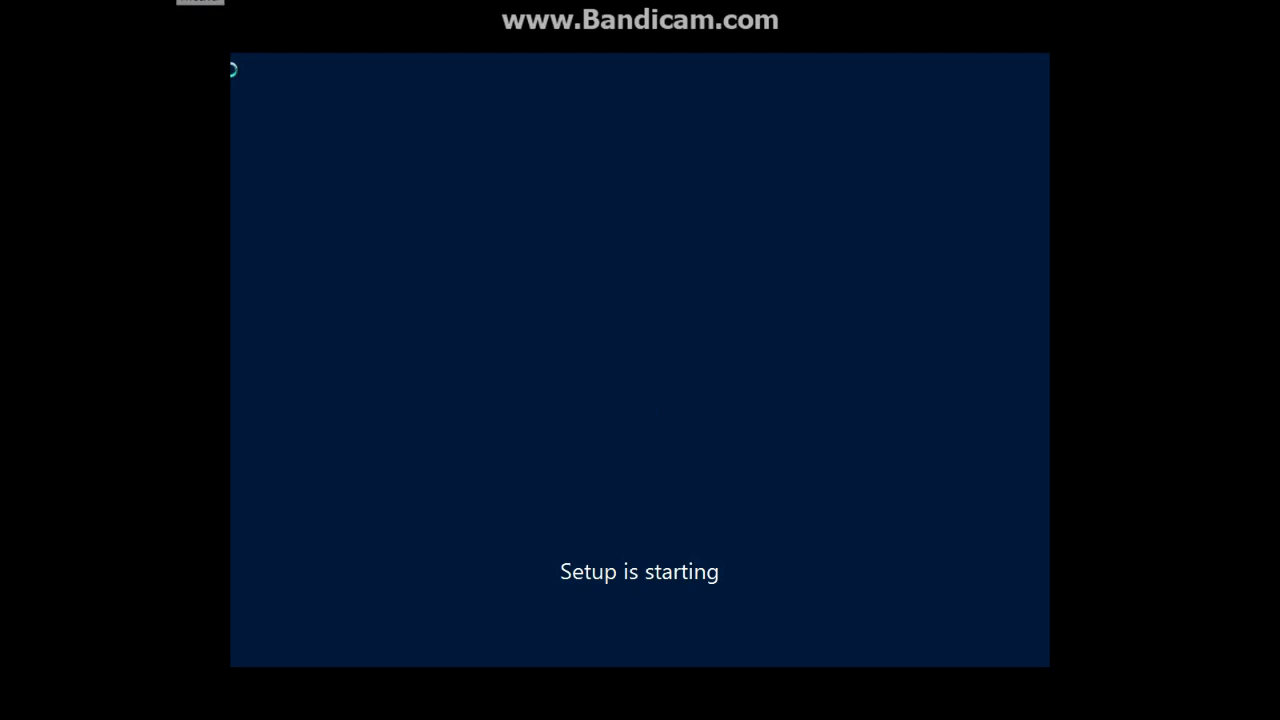
left_click(200, 3)
left_click(604, 374)
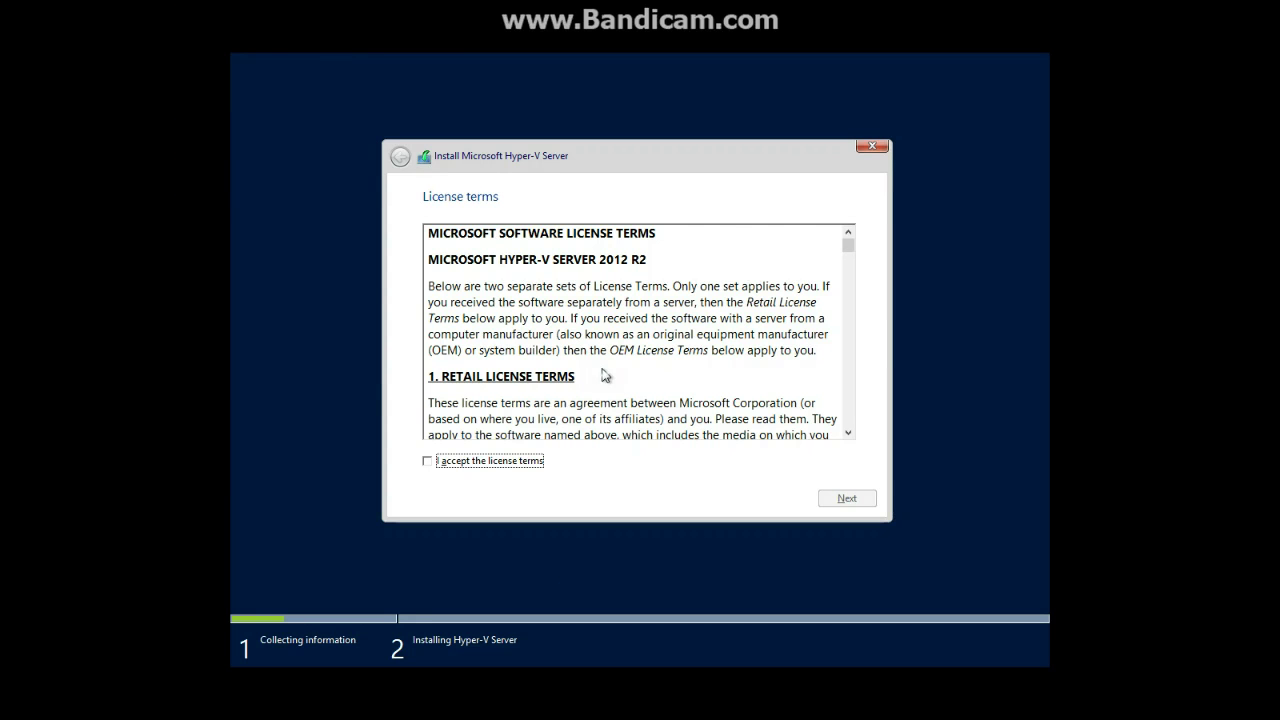
Accept the license terms and run a custom install onto the 60 GB disk
left_click(490, 461)
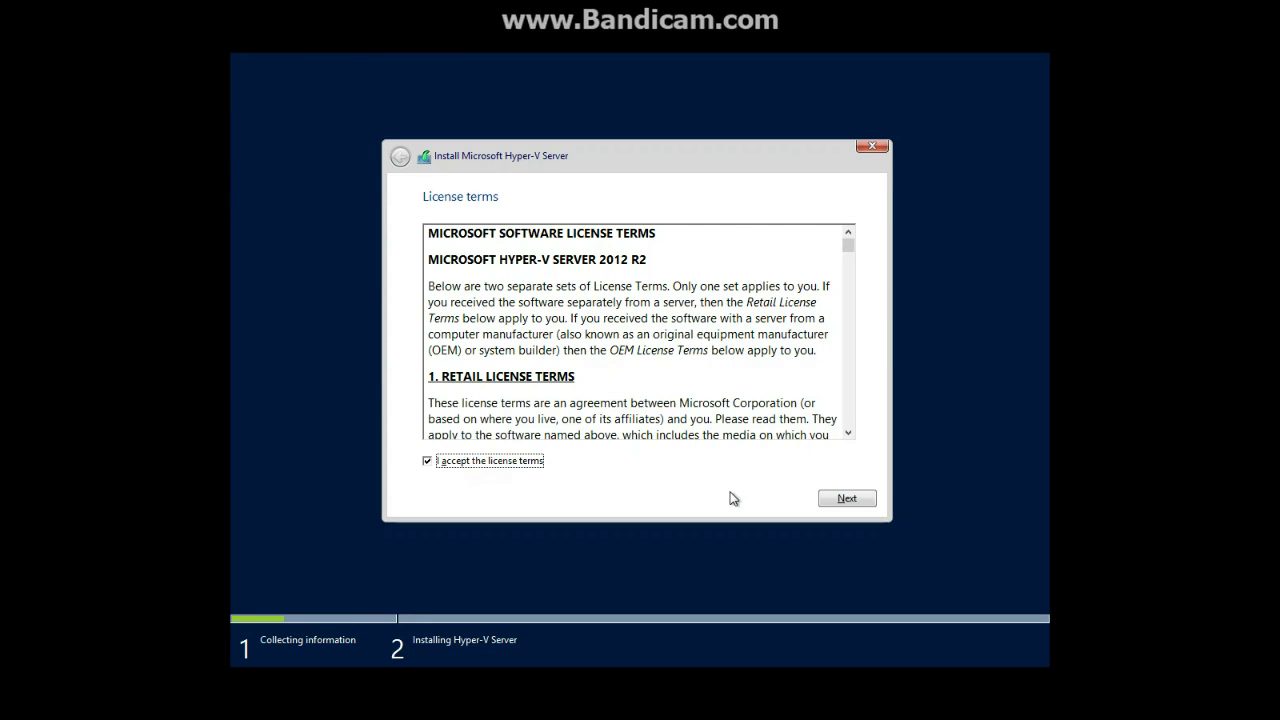
left_click(840, 500)
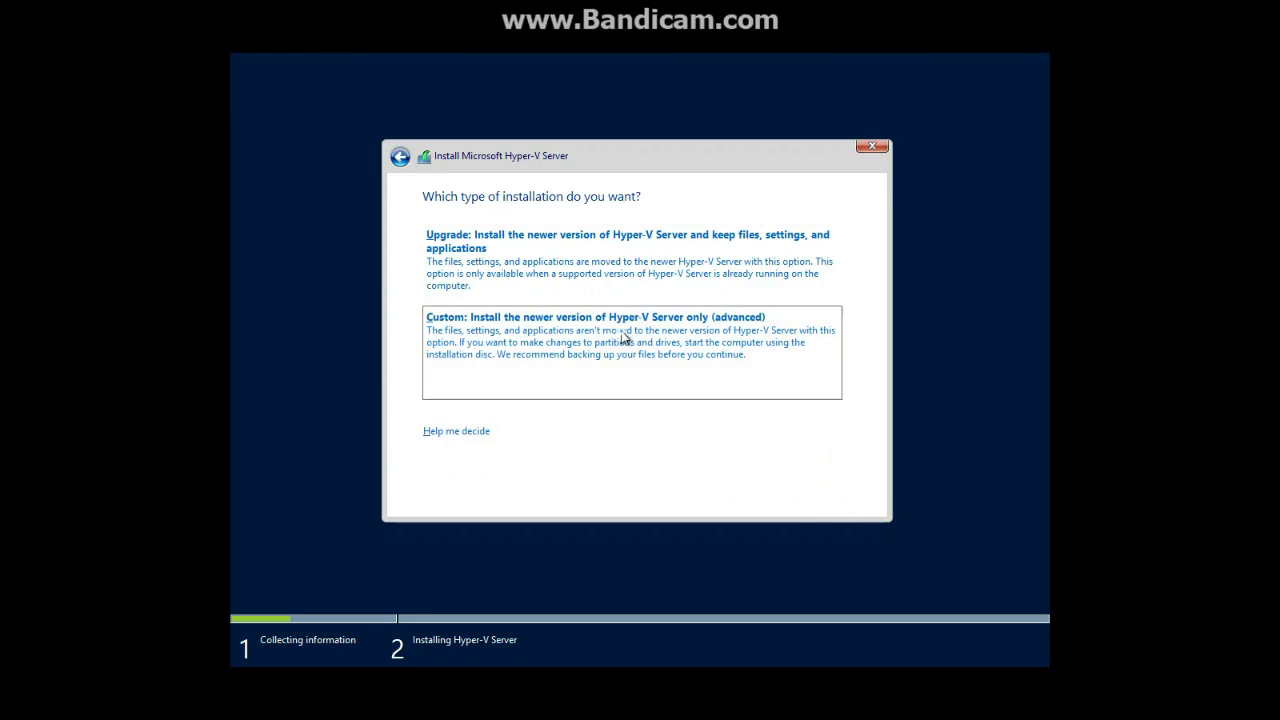
left_click(625, 332)
left_click(840, 498)
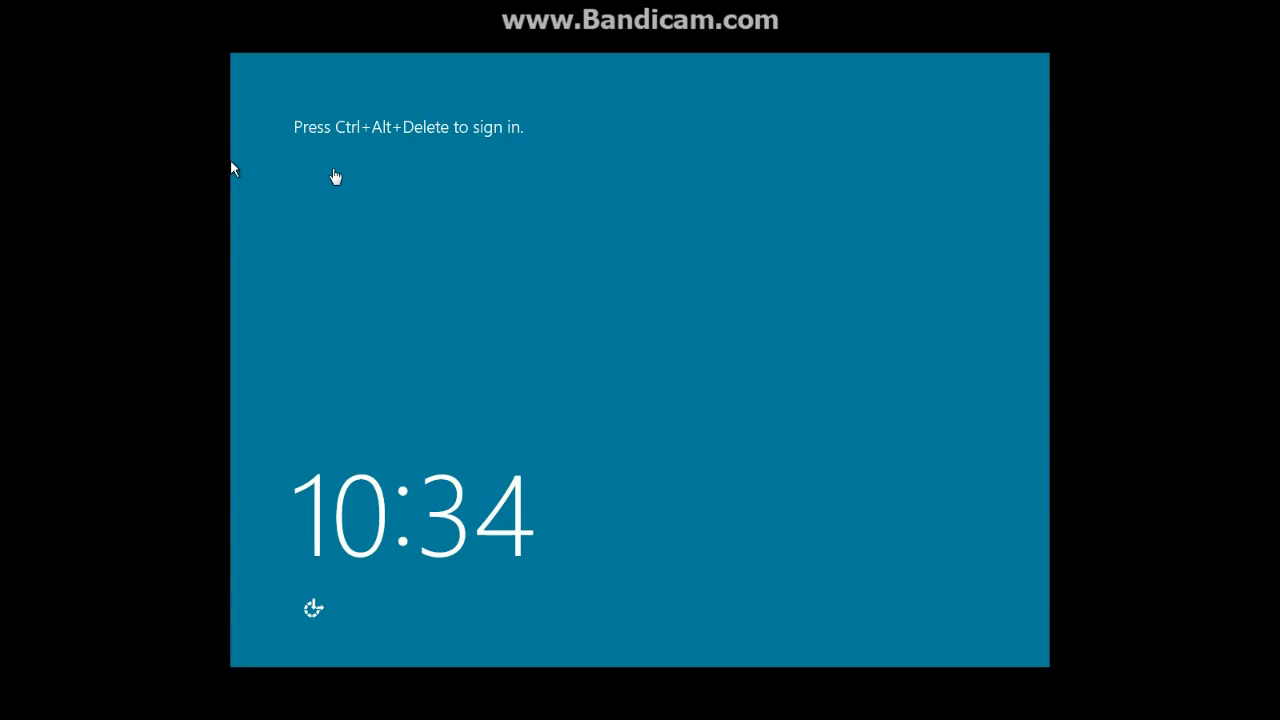
Set and confirm a new Administrator password, then sign in to the console
key("ctrl+alt+Delete")
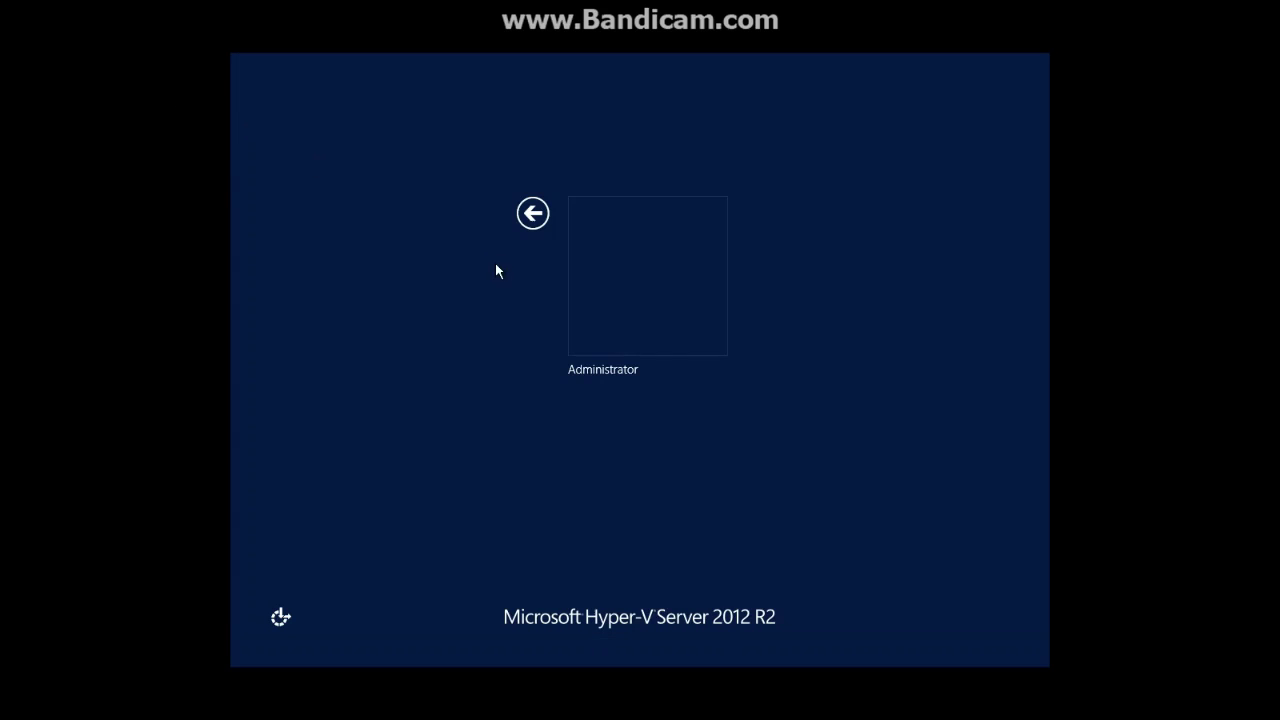
left_click(636, 271)
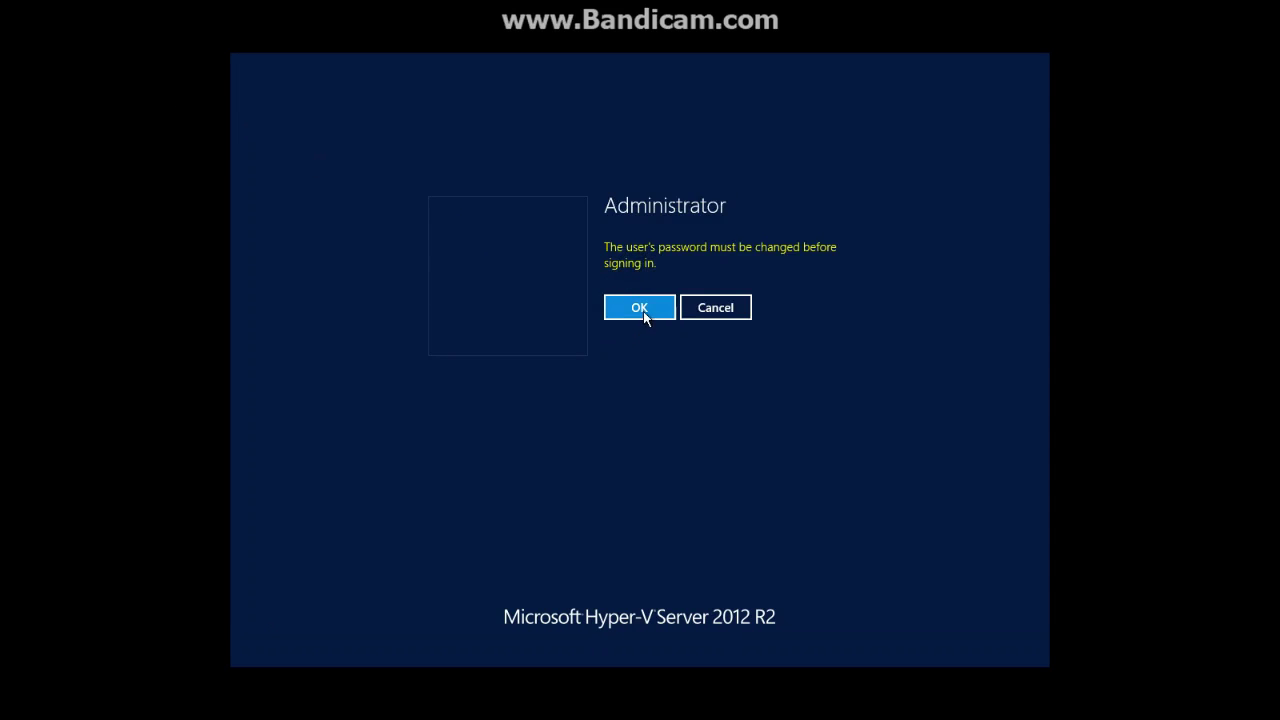
left_click(643, 311)
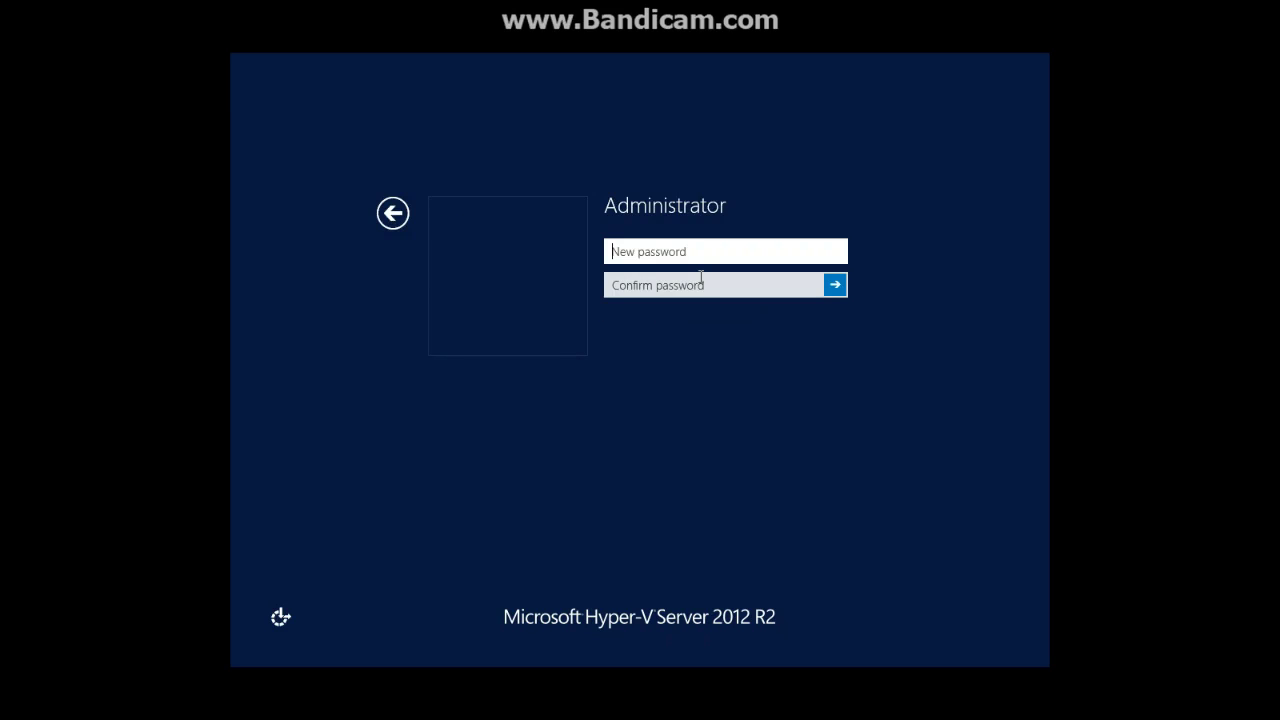
type("********")
key("Tab")
type("*****")
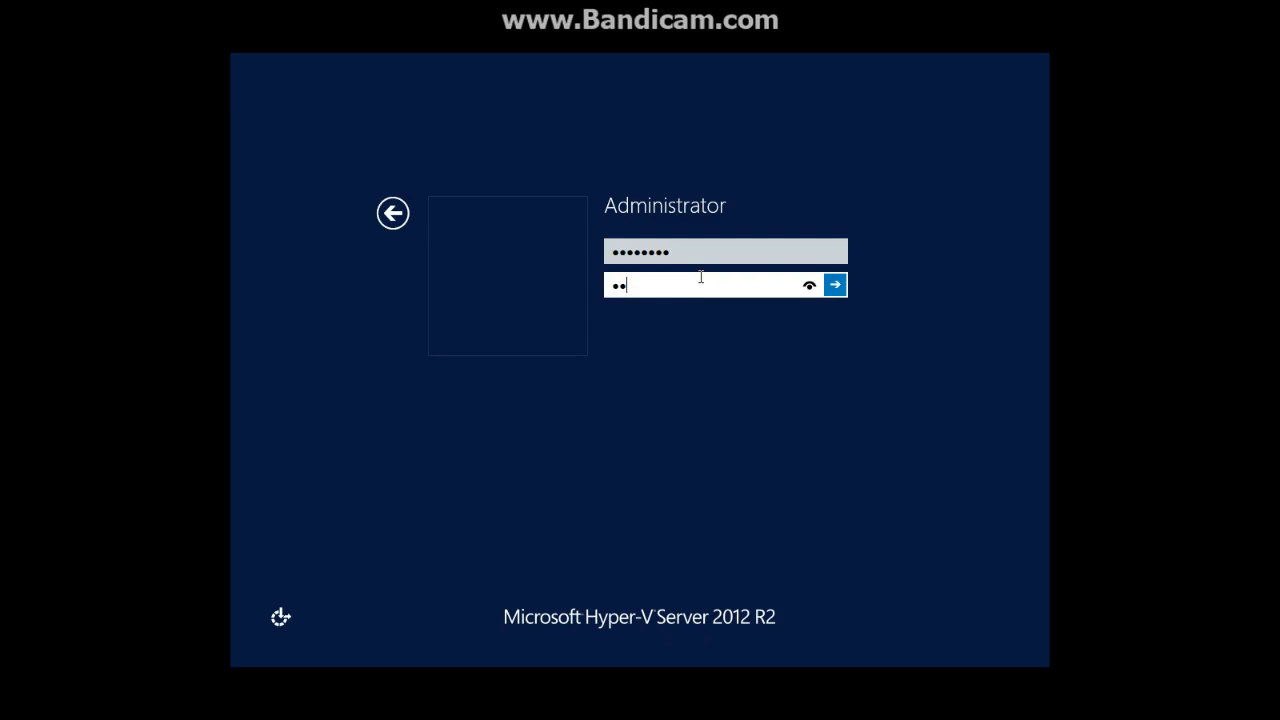
type("***")
key("Return")
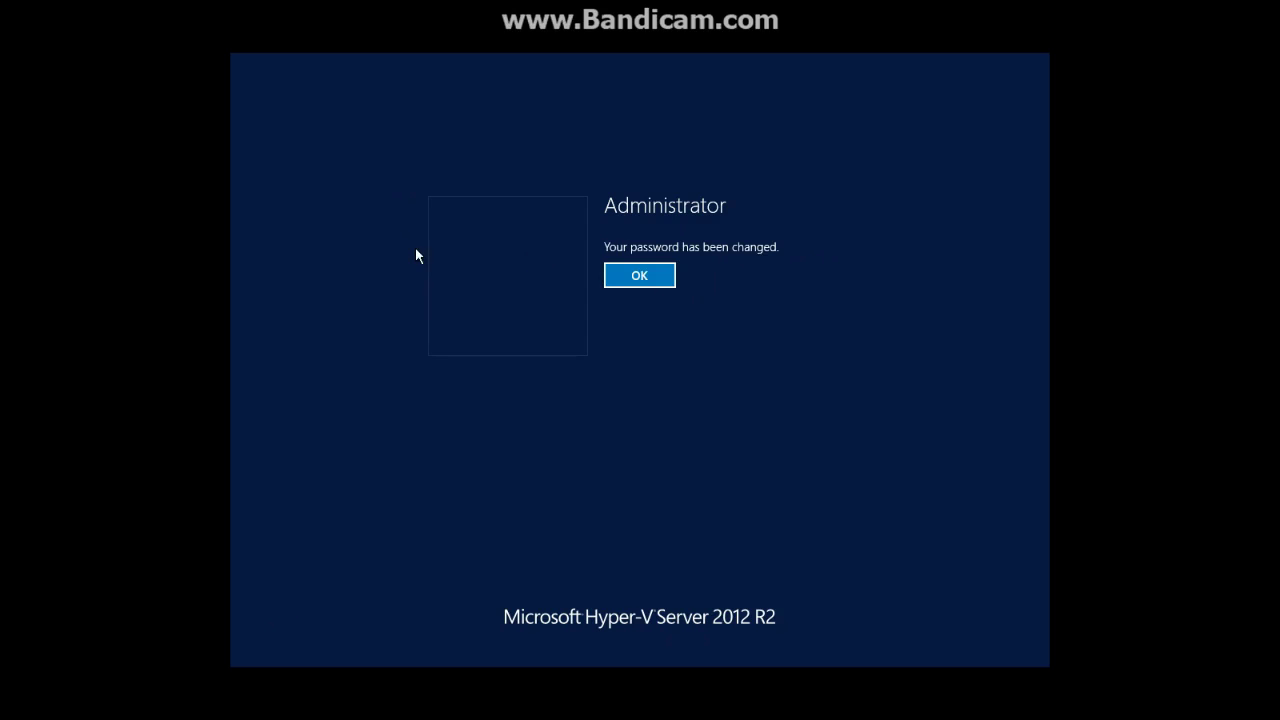
left_click(630, 277)
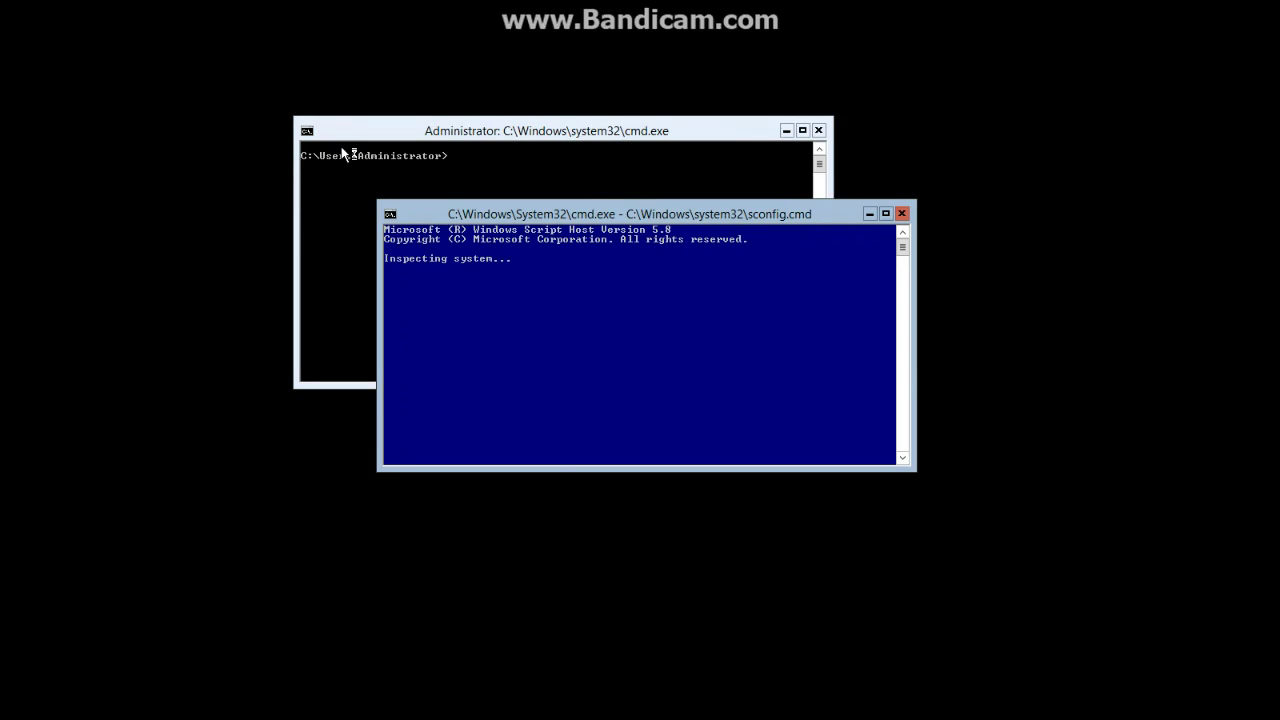
Use sconfig option 2 to rename the computer HVServer, declining the restart
left_click_drag(450, 215, 366, 133)
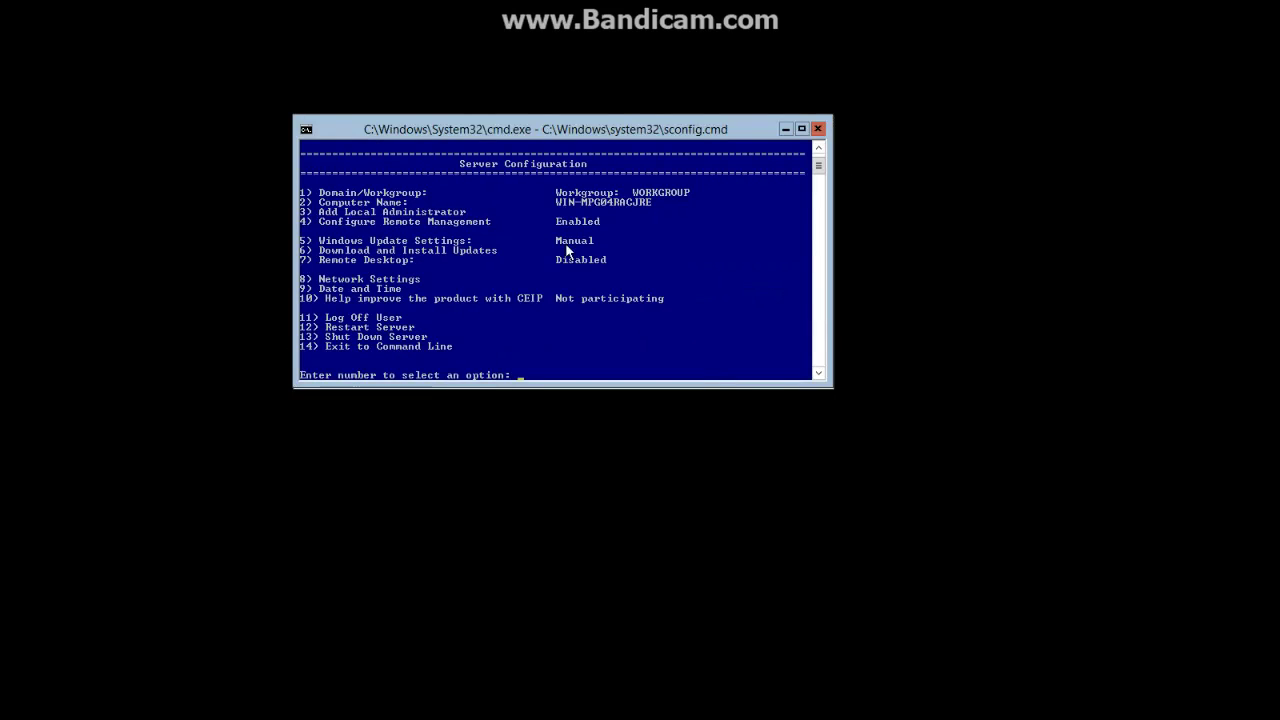
left_click(556, 367)
type("2")
key("Return")
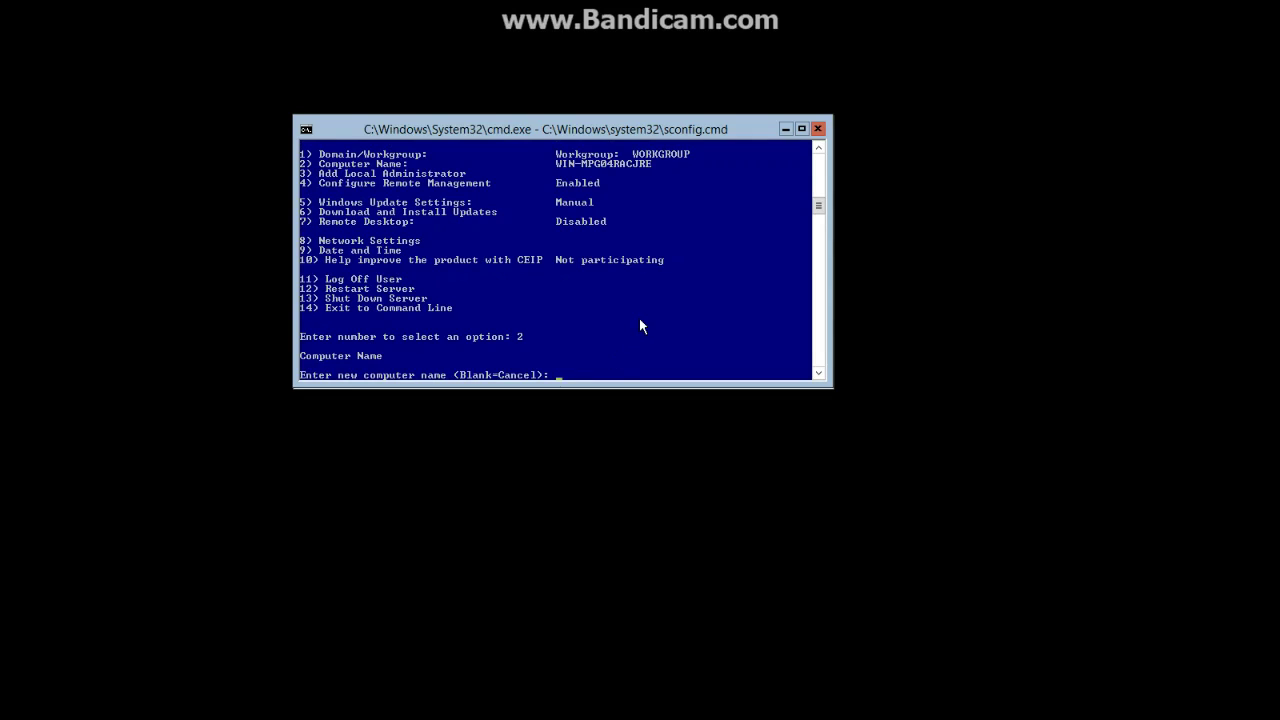
type("HvServer")
key("Return")
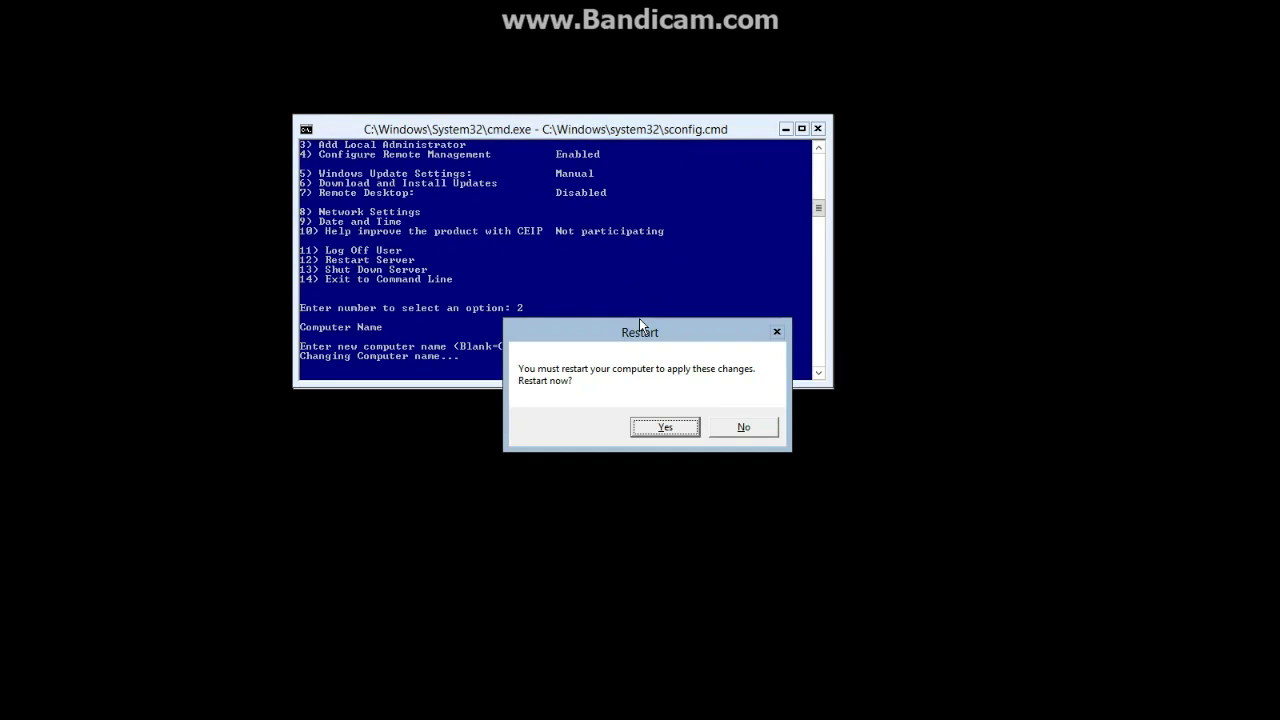
left_click(736, 429)
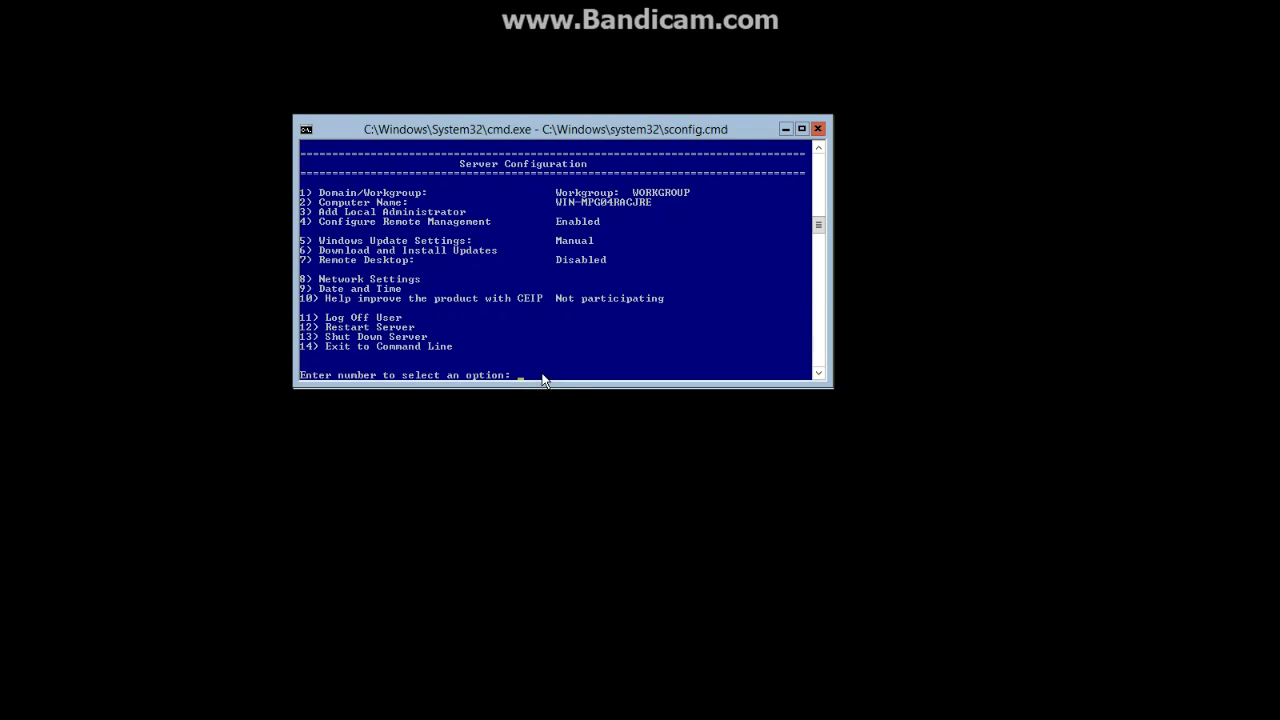
Give adapter 11 static IP 10.1.1.51, mask 255.255.255.0, gateway 10.1.1.1
type("8")
key("Return")
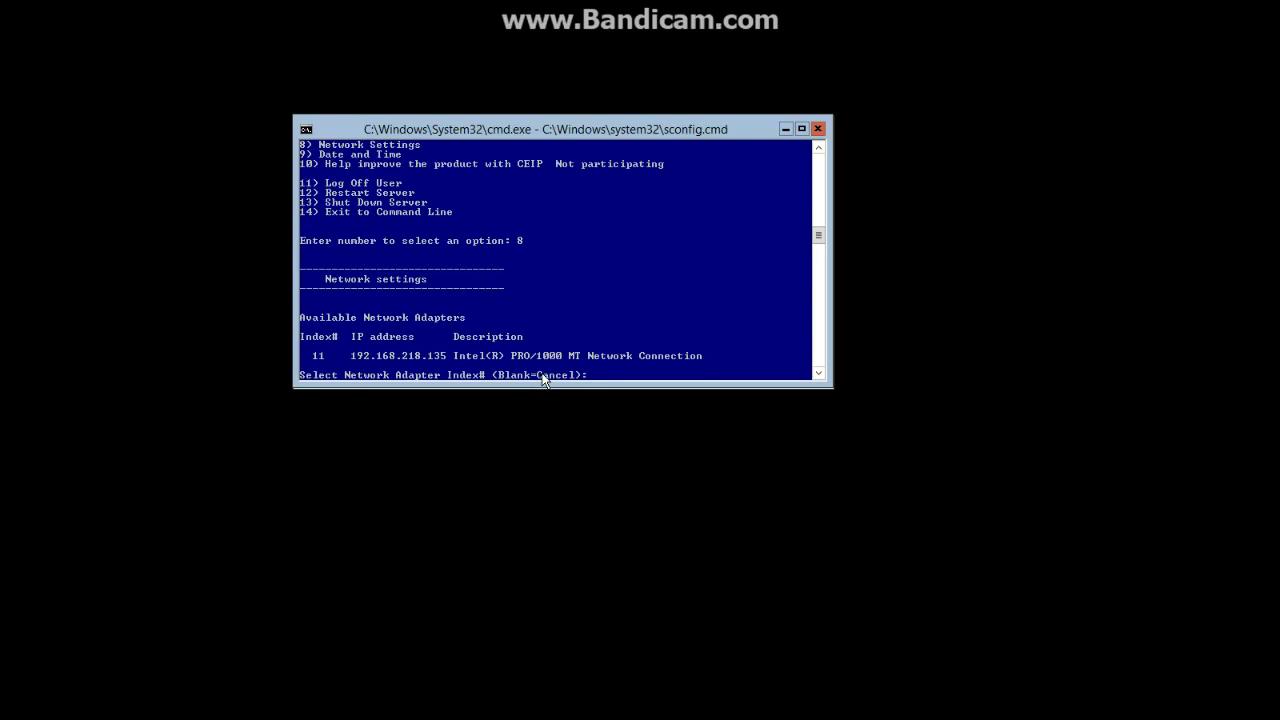
type("11")
key("Return")
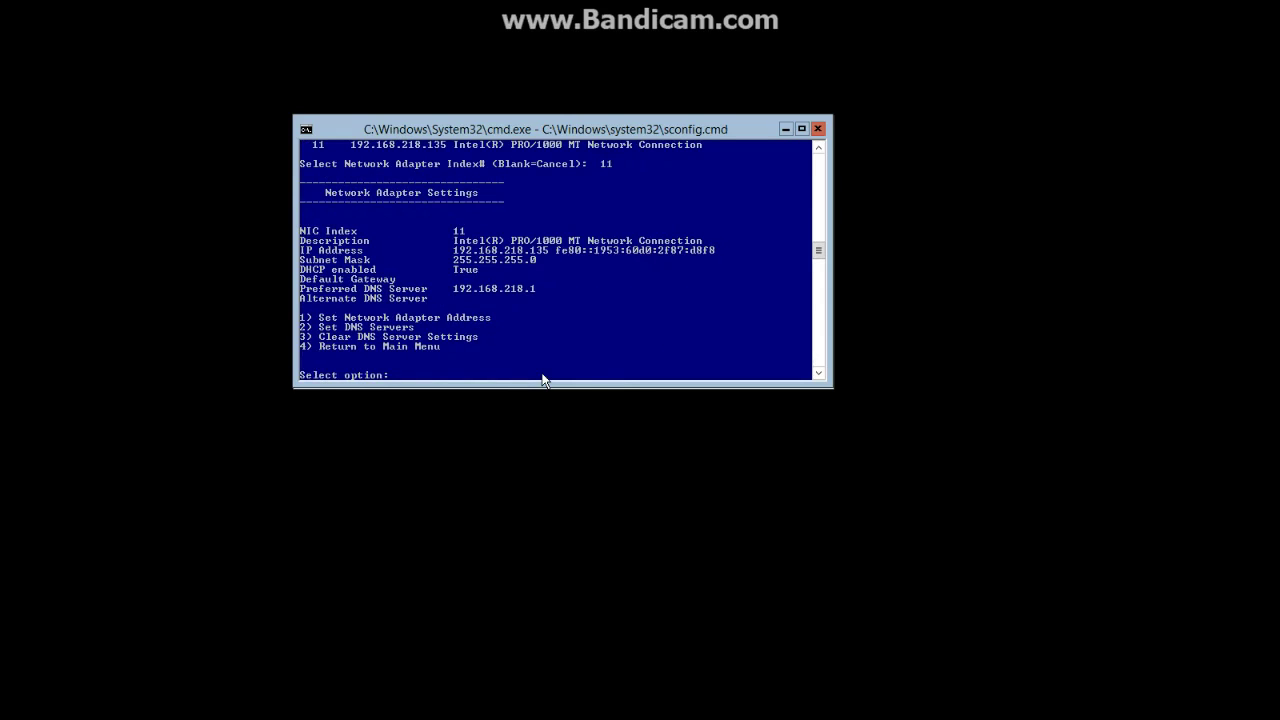
type("1")
key("Return")
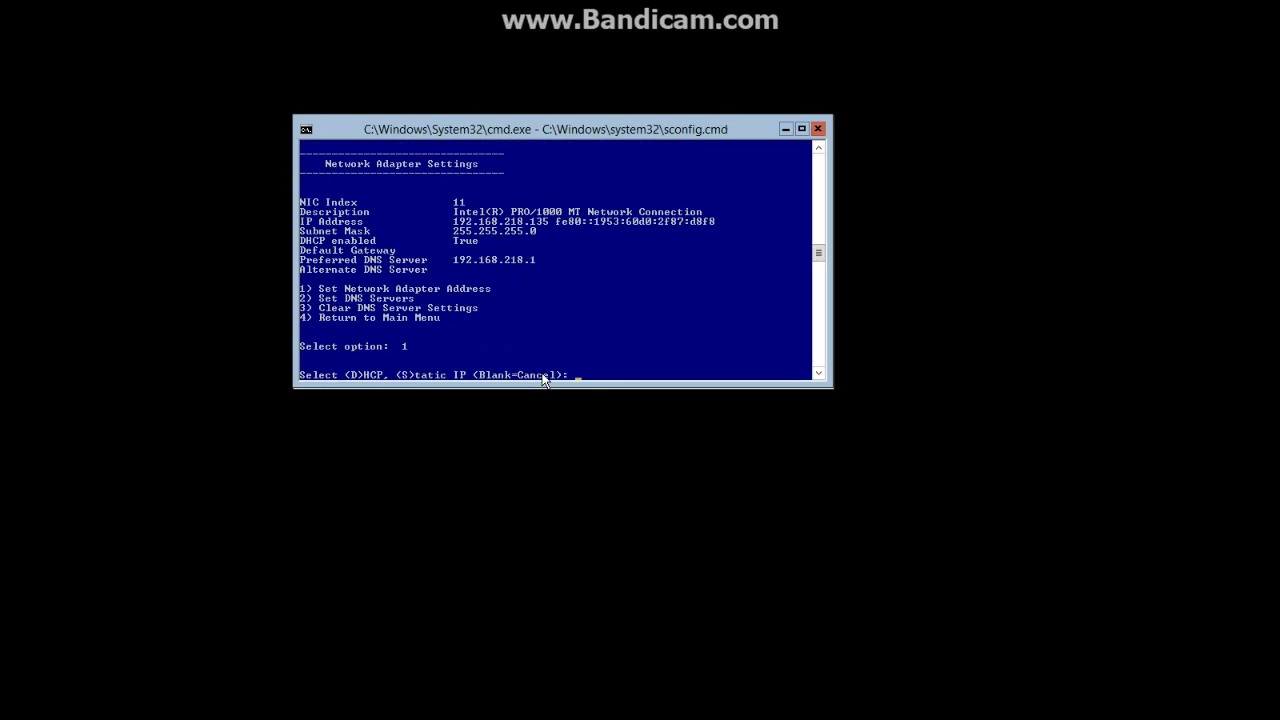
type("s")
key("Return")
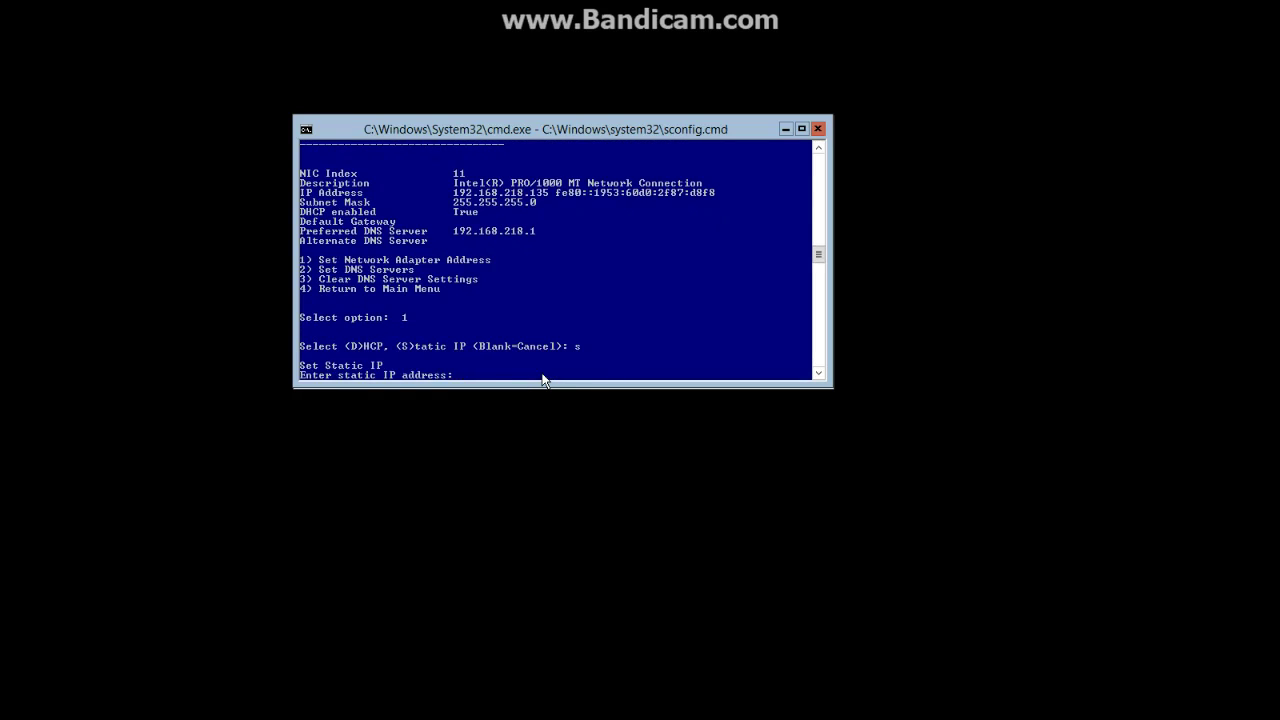
type("10.1.")
type("1.54")
type("1.51")
key("Return")
type("255.25")
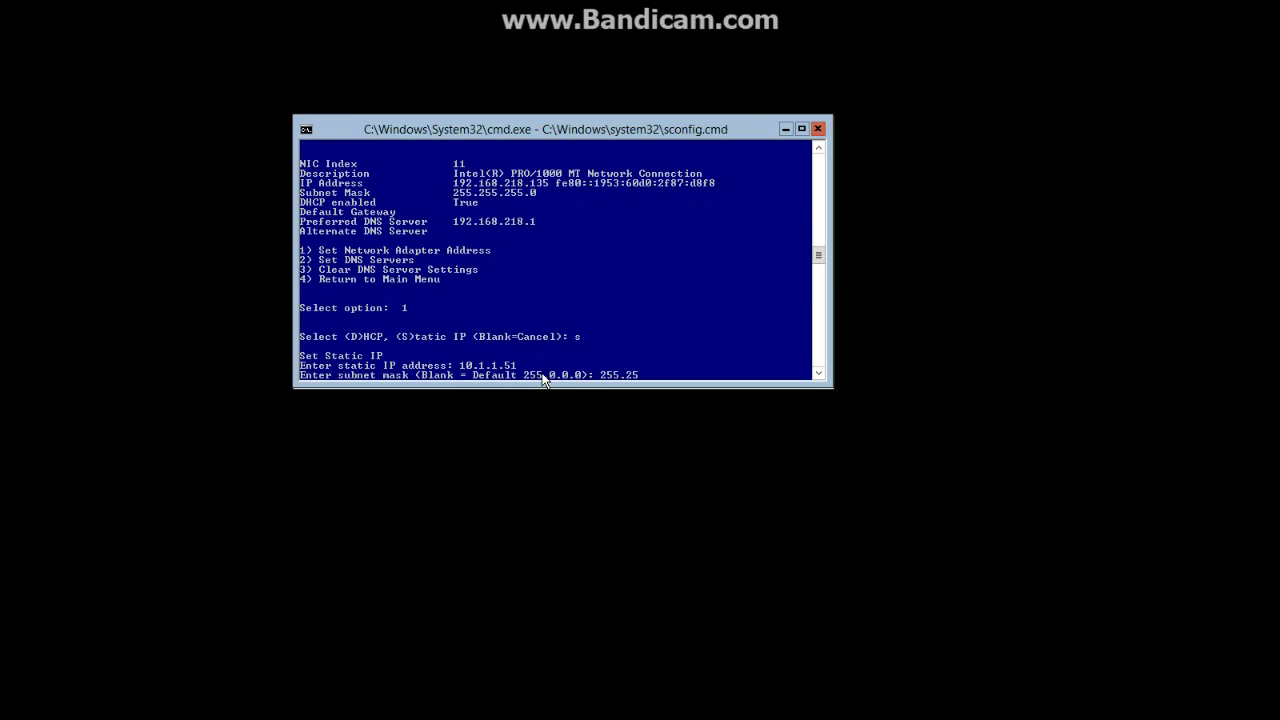
type("5.255.0")
key("Return")
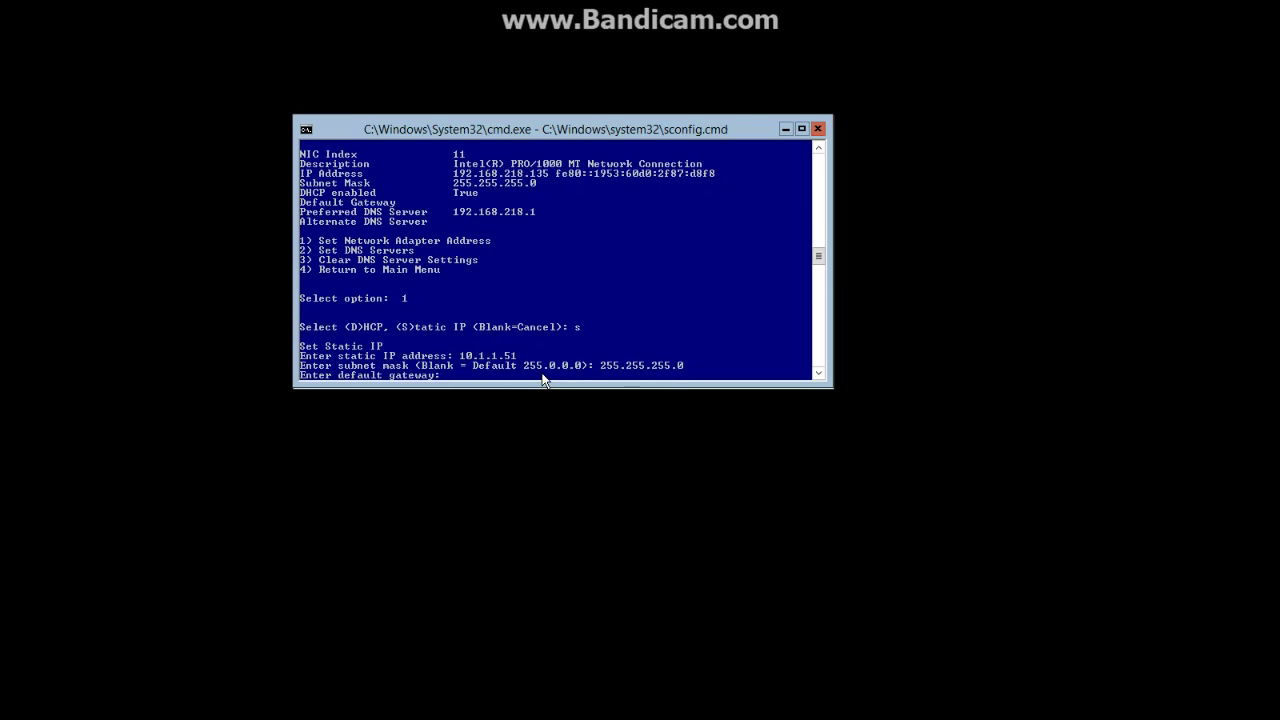
type("10.1.1.1")
key("Return")
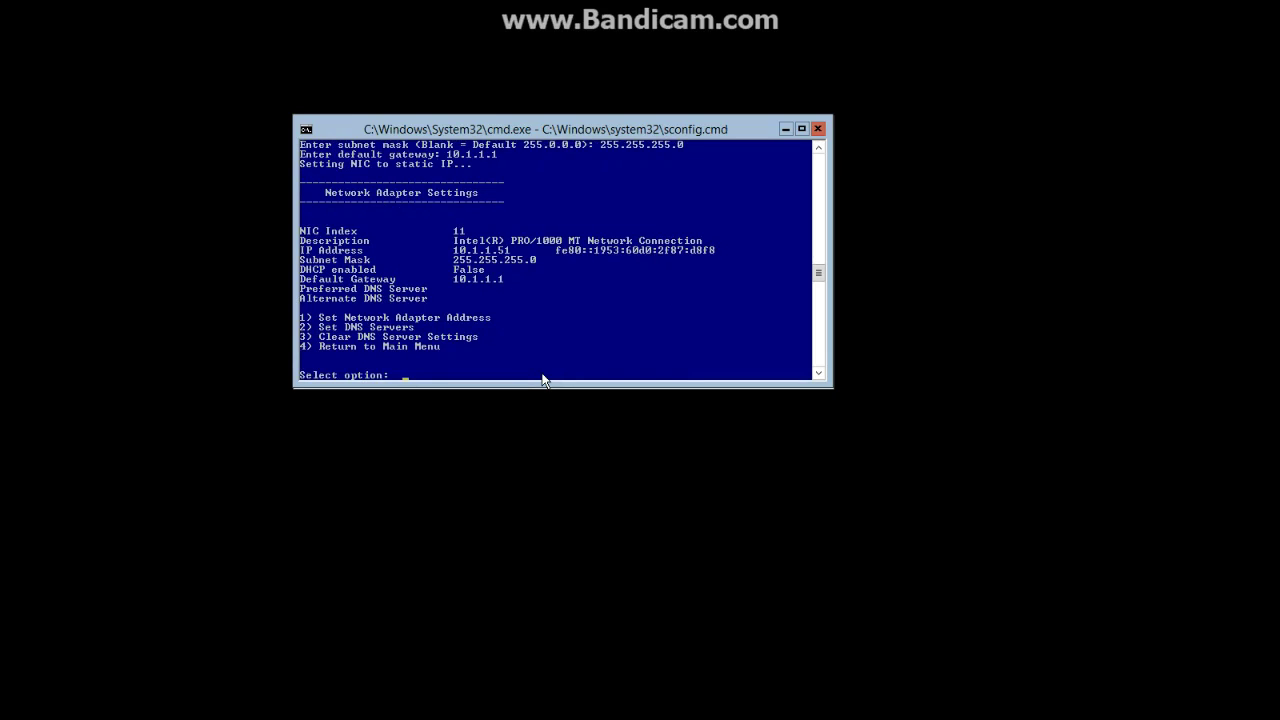
Set the preferred DNS server to 10.1.1.1, leaving the alternate DNS empty
type("2")
key("Return")
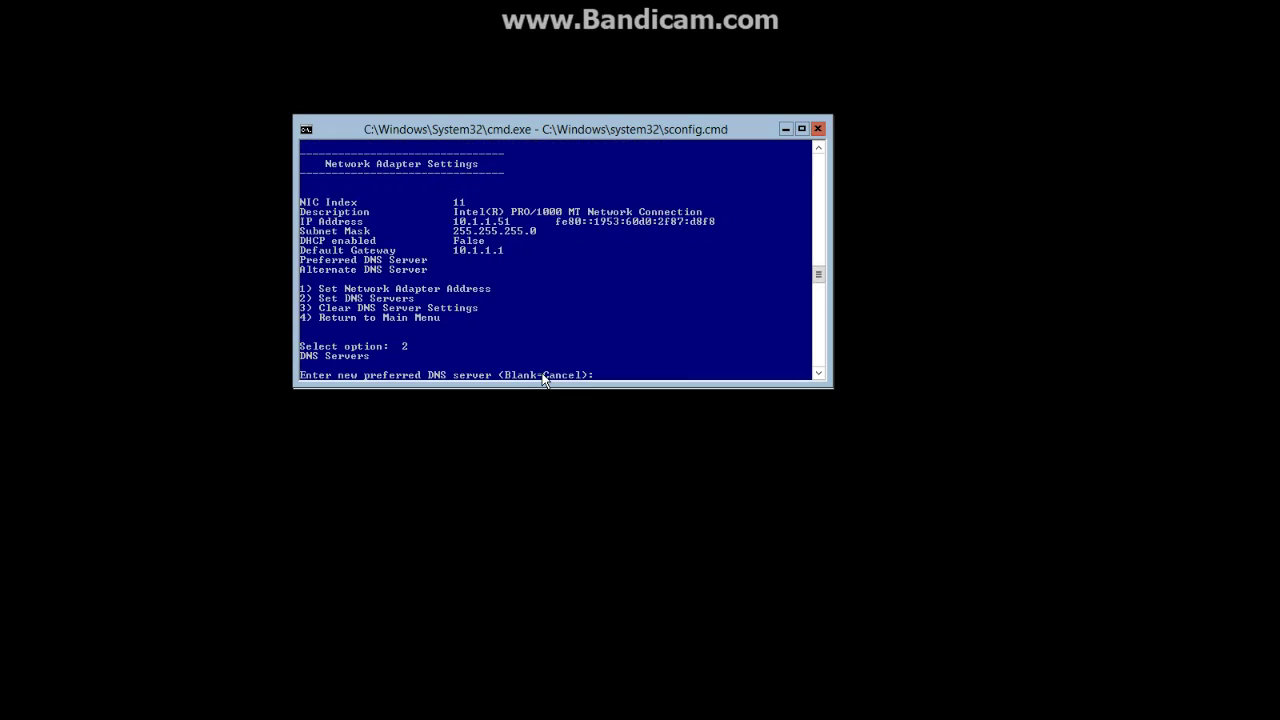
type("10.1.1.1")
key("Return")
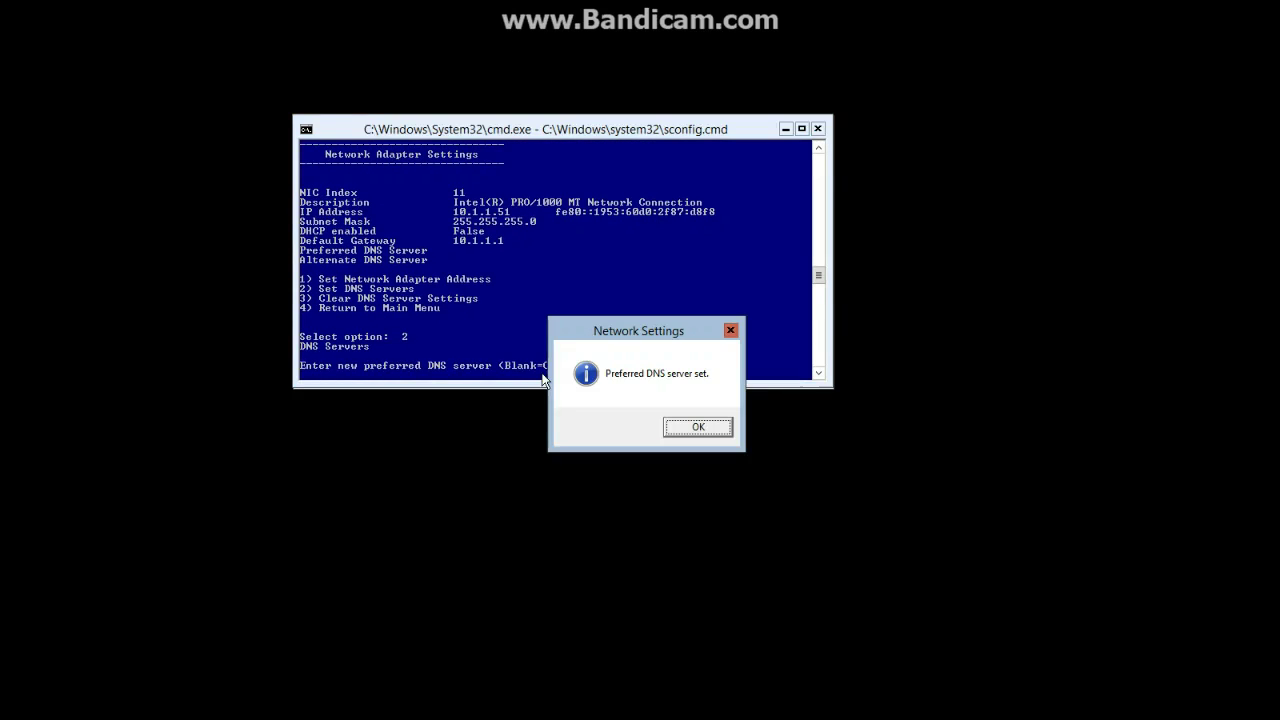
key("Return")
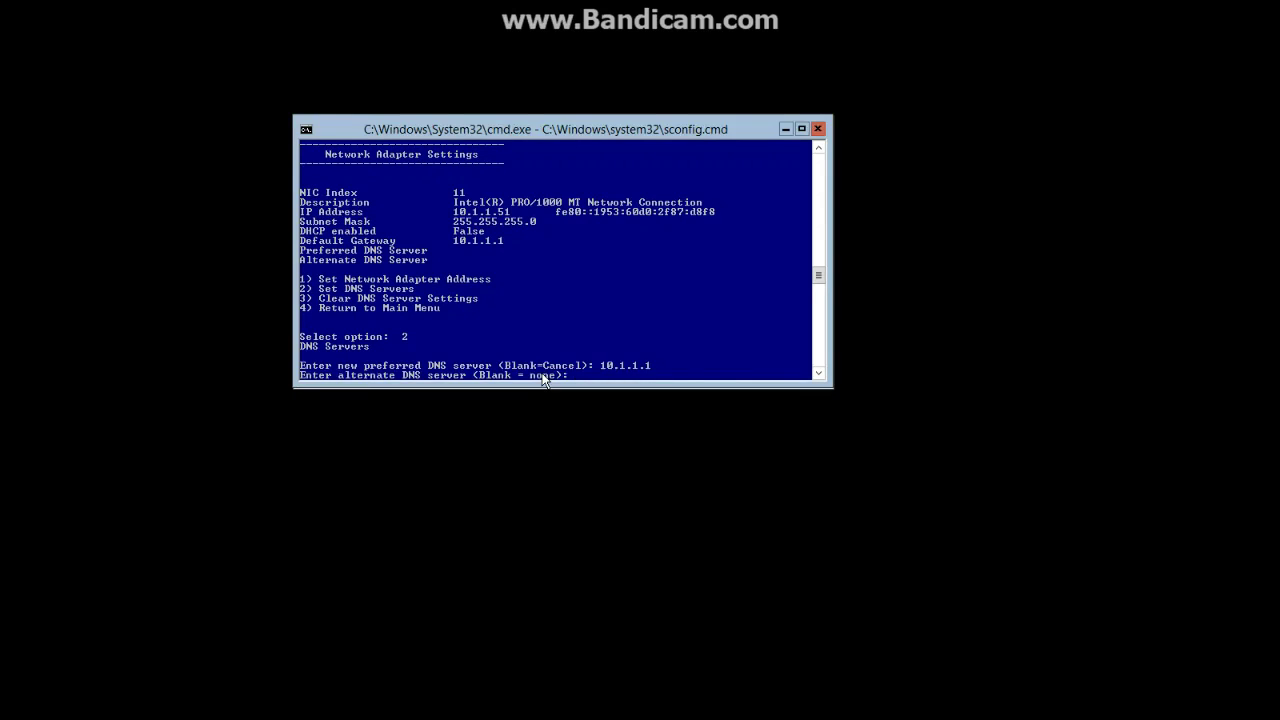
key("Return")
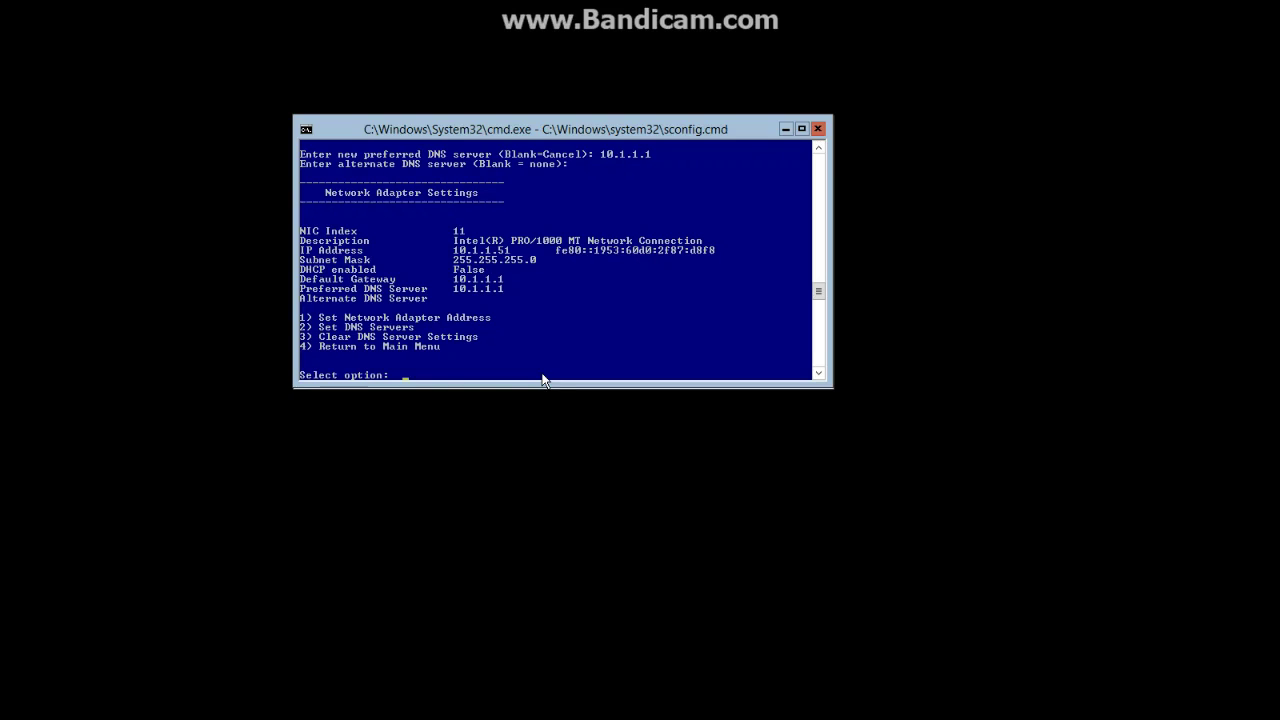
Join the server to the Class2020.com domain using the Administrator account
type("4")
key("Return")
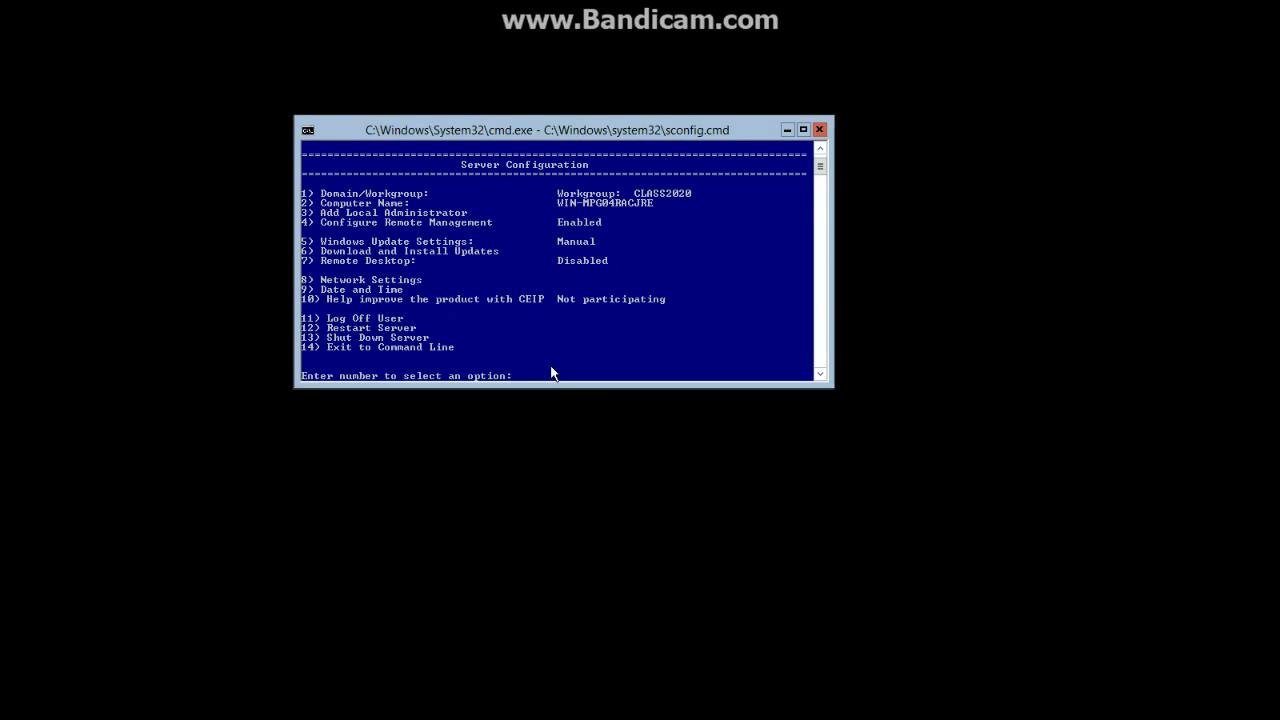
type("1")
key("Return")
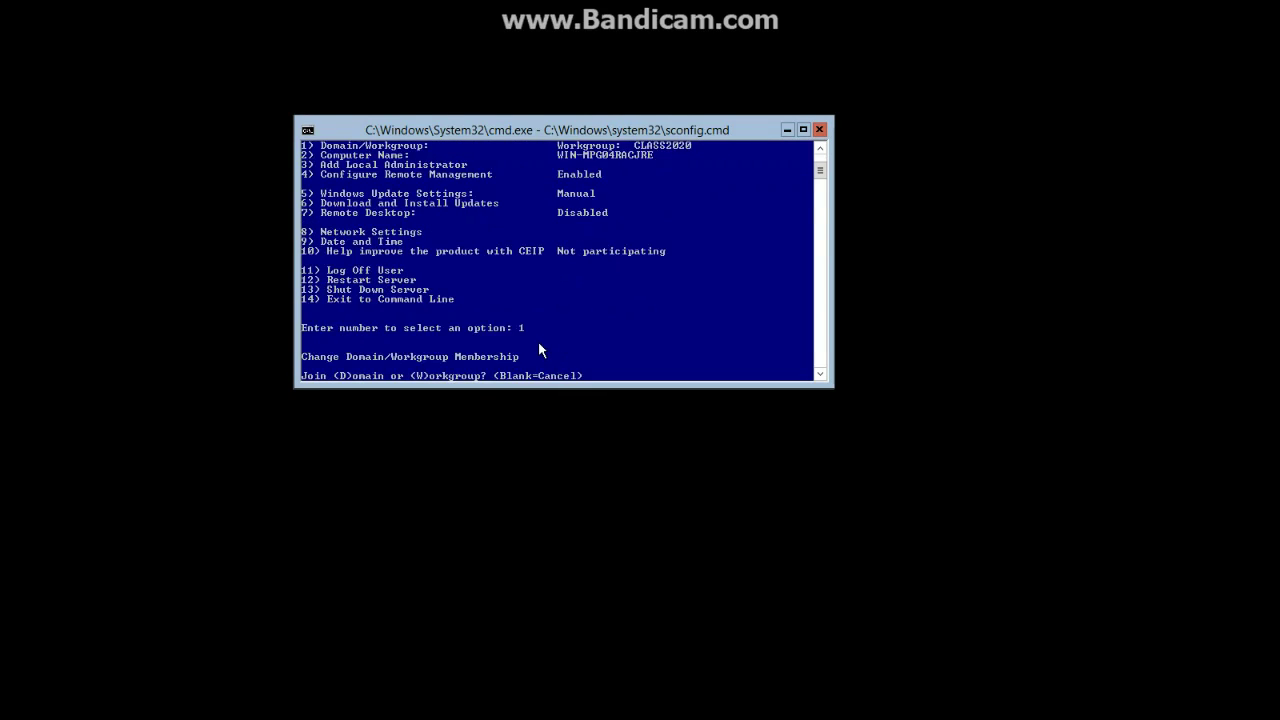
type("D")
key("Return")
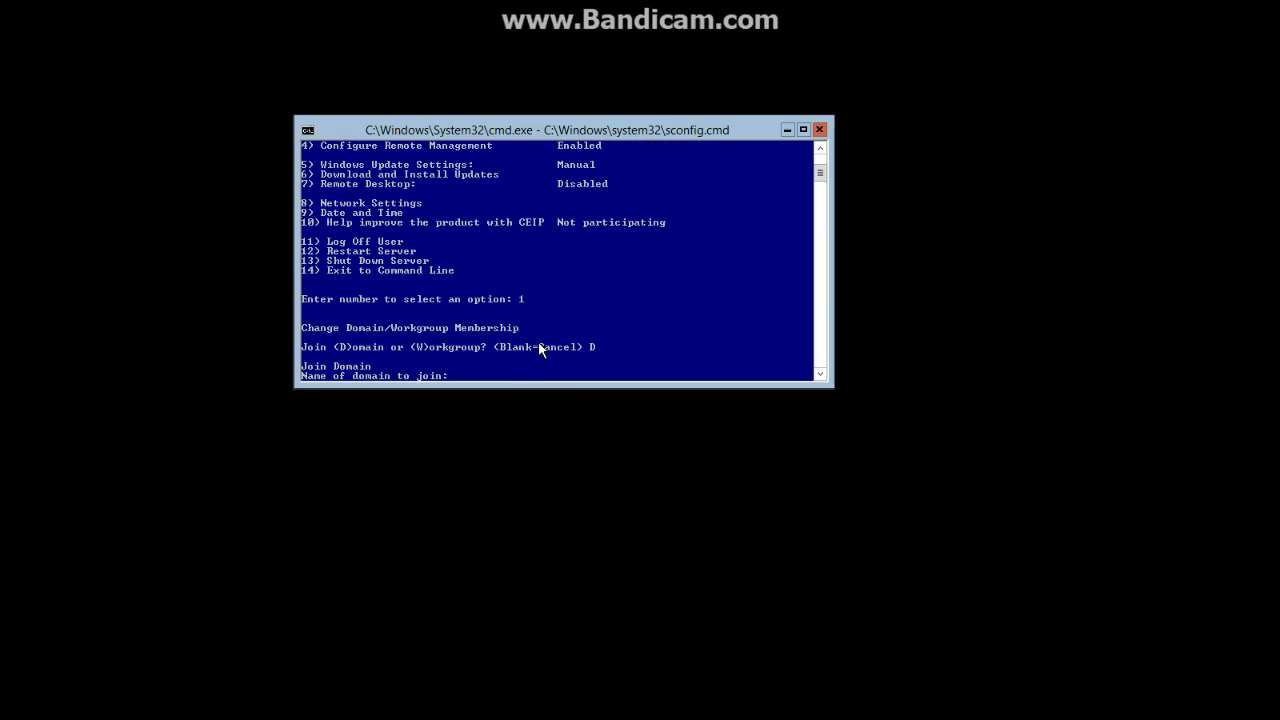
type("Class2020.com")
key("Return")
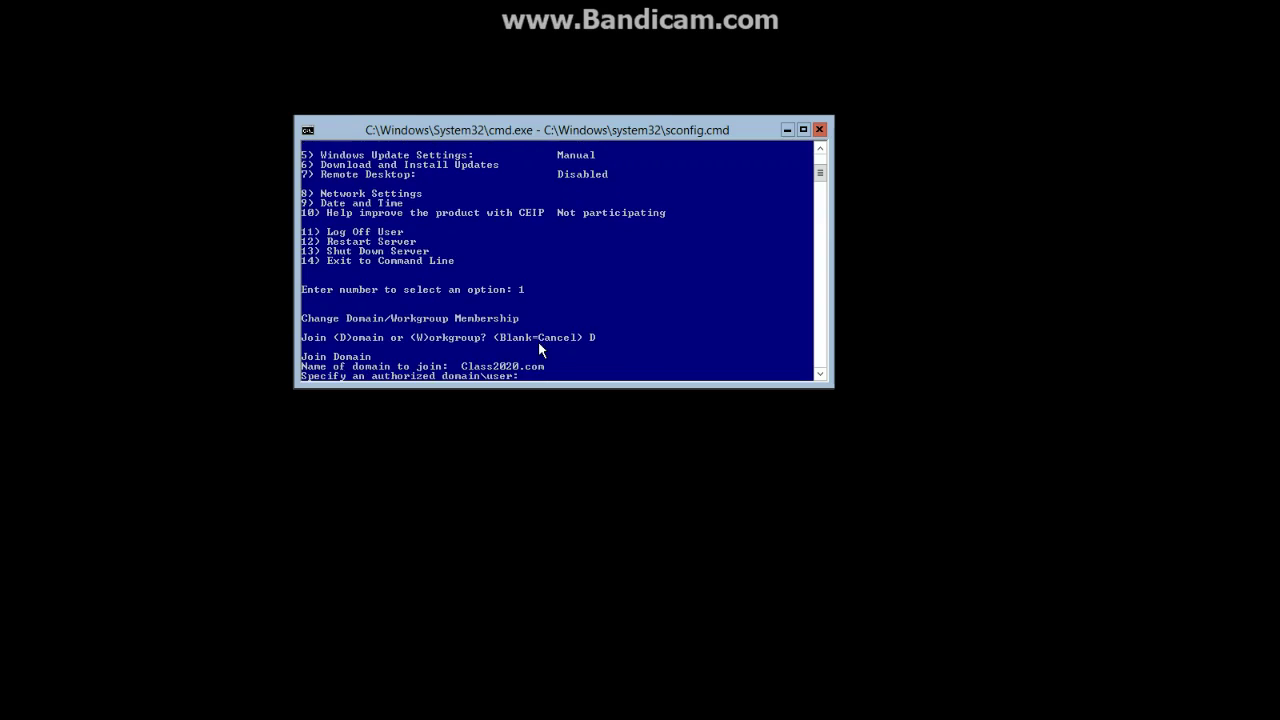
type("Administrator")
key("Return")
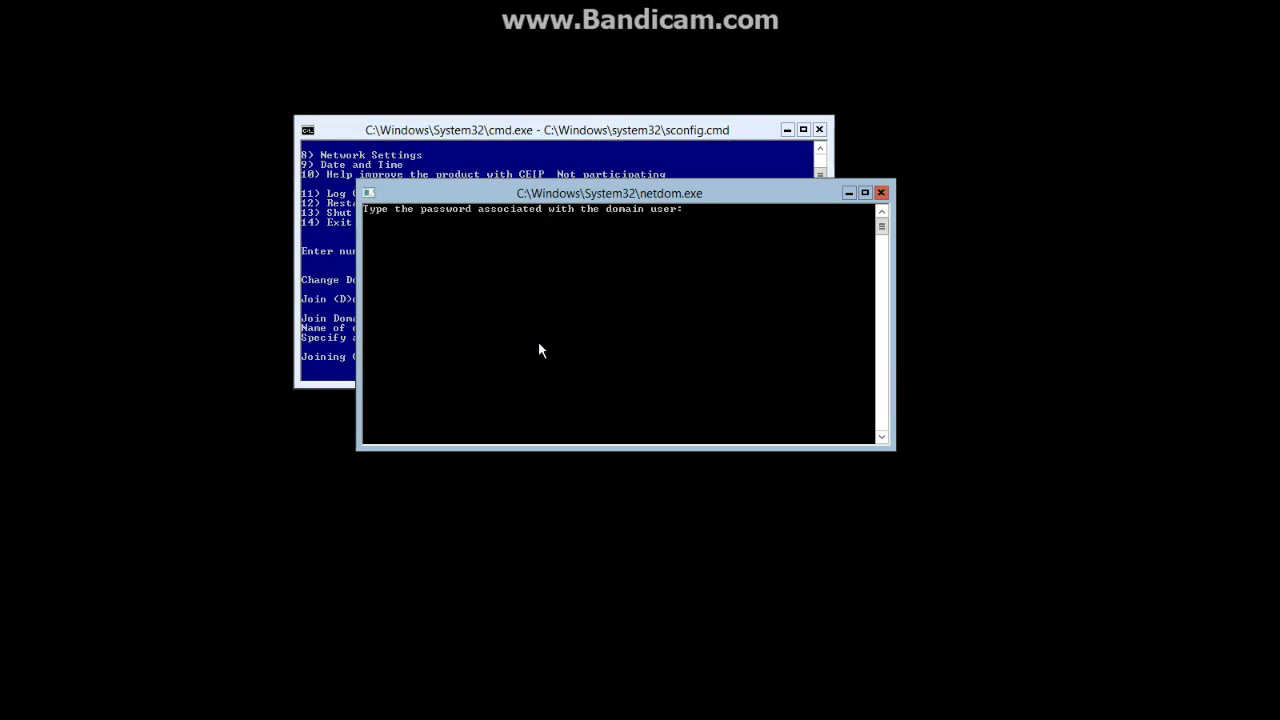
key("Return")
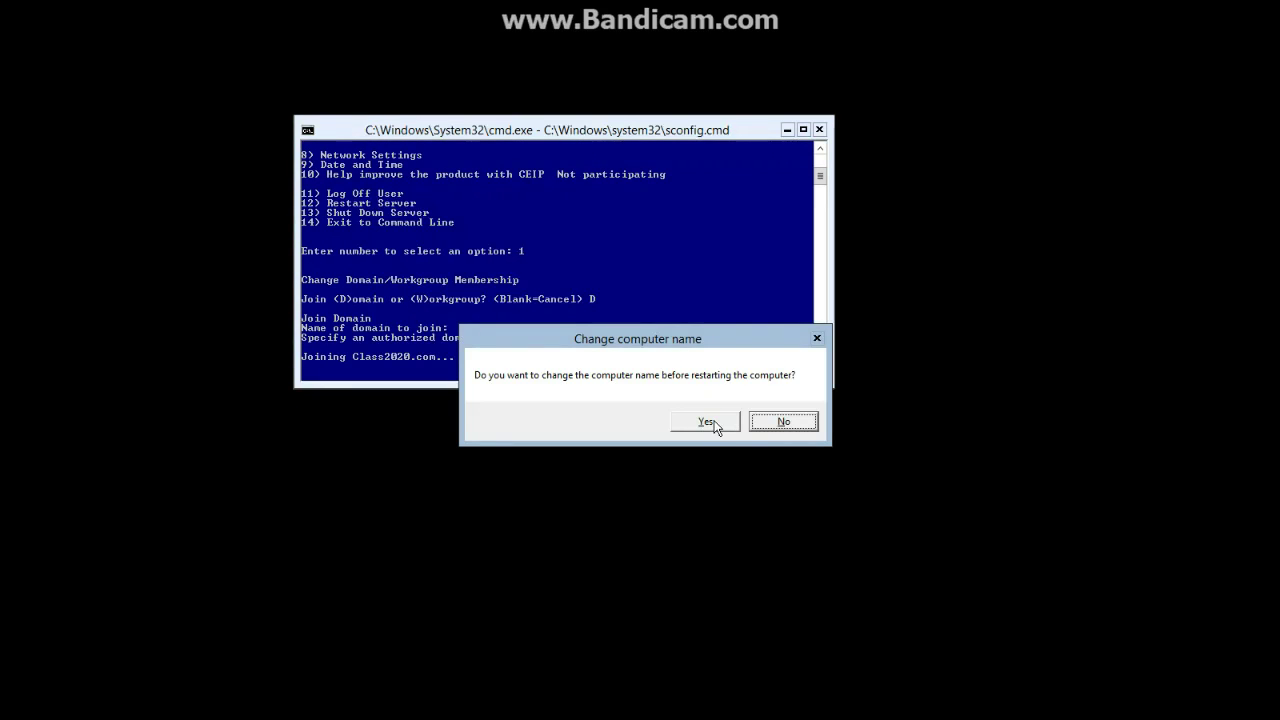
Rename the computer HVServer and restart the server to apply the changes
left_click(707, 422)
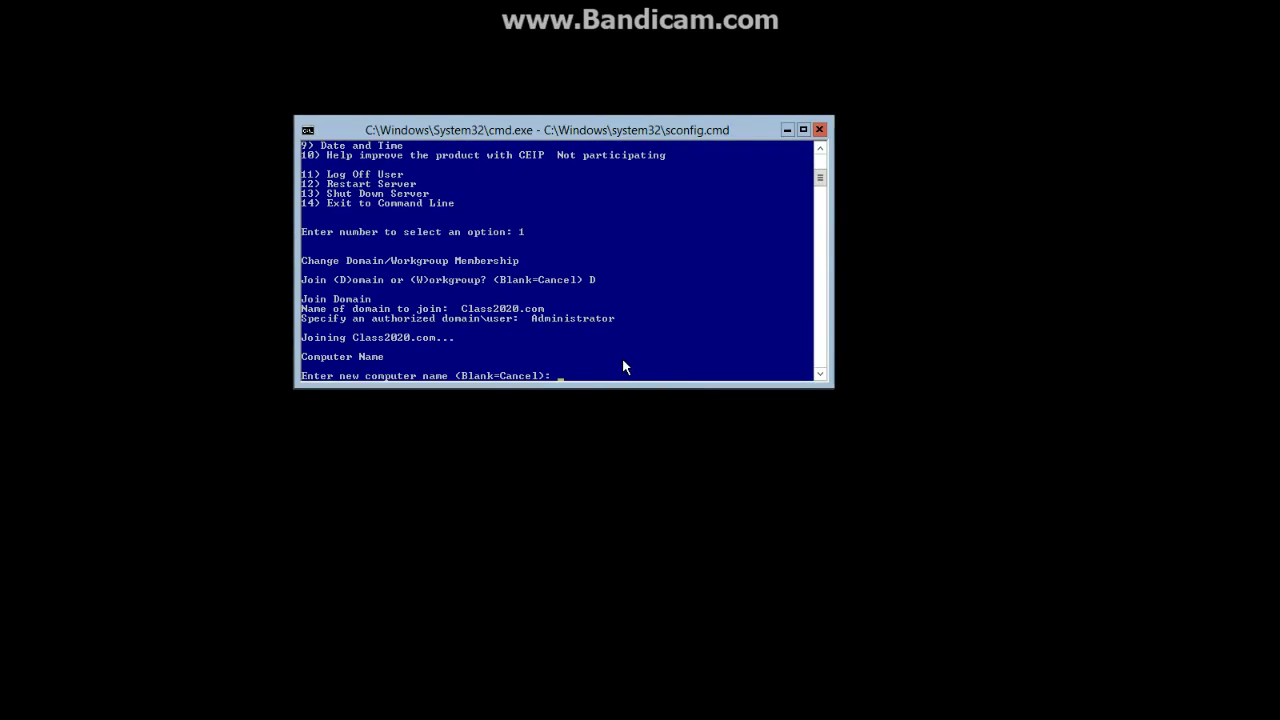
type("HVServer")
key("Return")
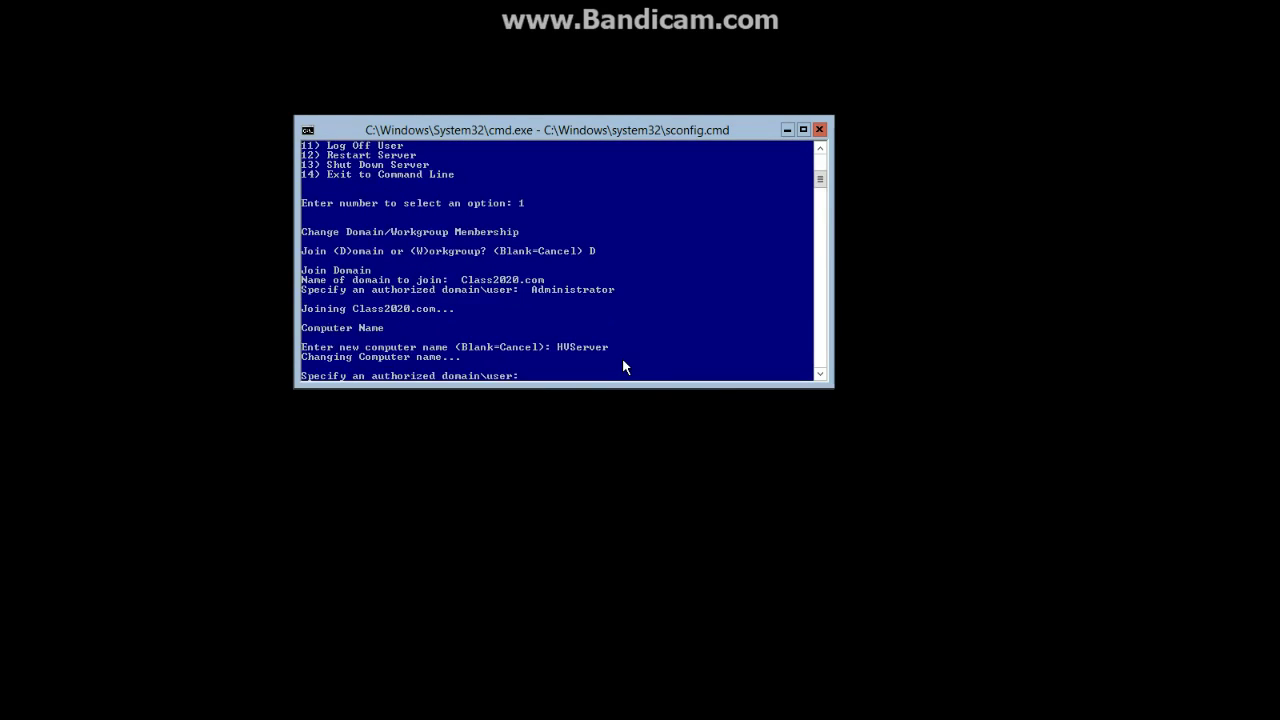
type("Administrator")
key("Return")
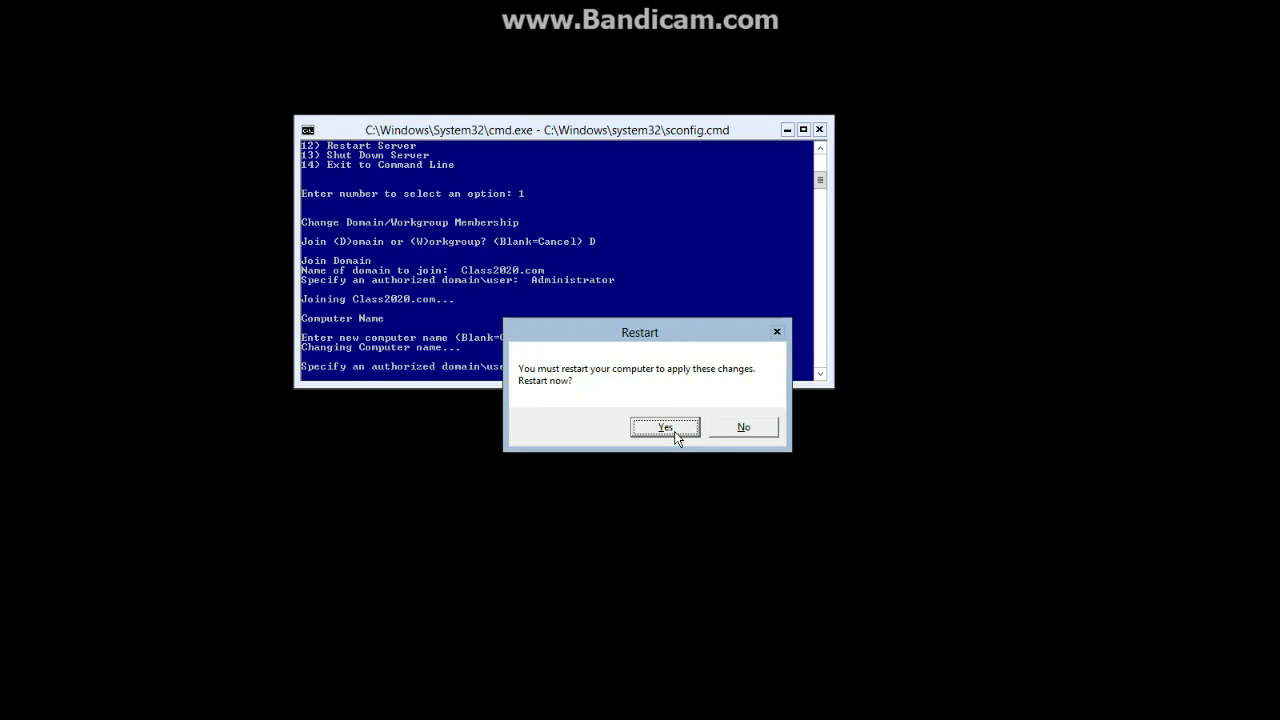
left_click(670, 428)
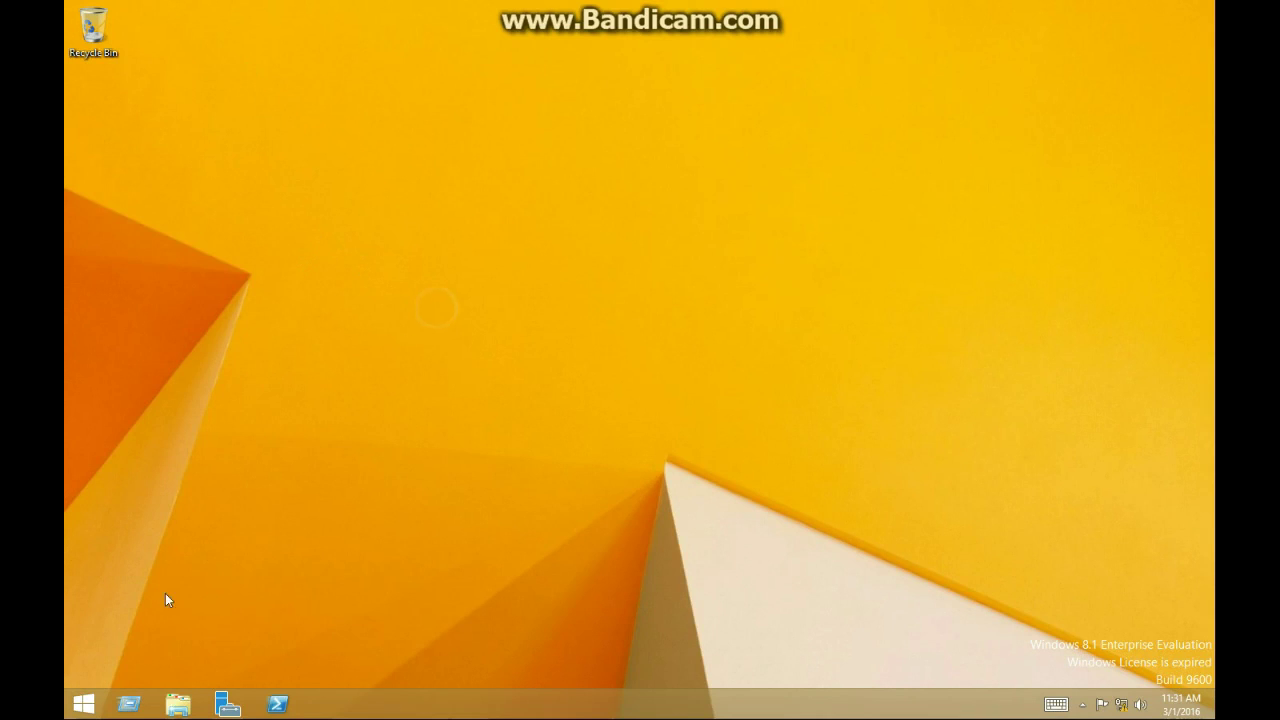
Search Start for 'features' and open Turn Windows features on or off
left_click(84, 704)
left_click(1157, 65)
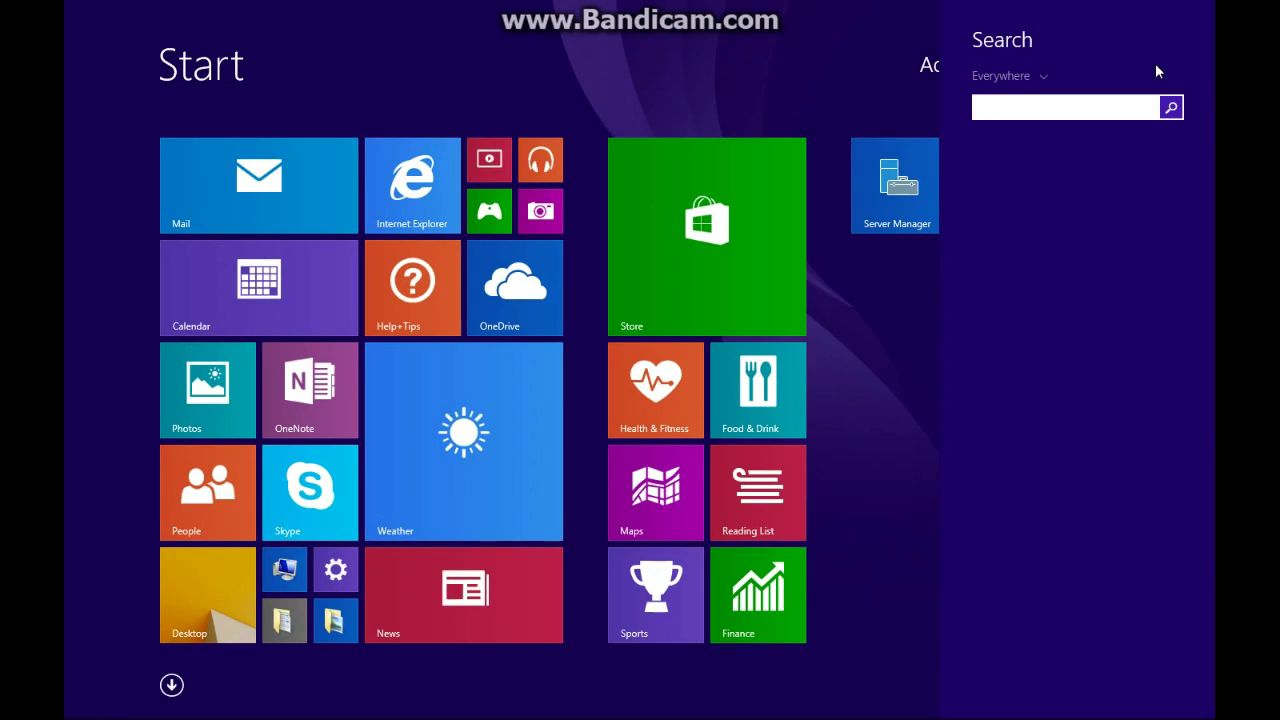
type("A")
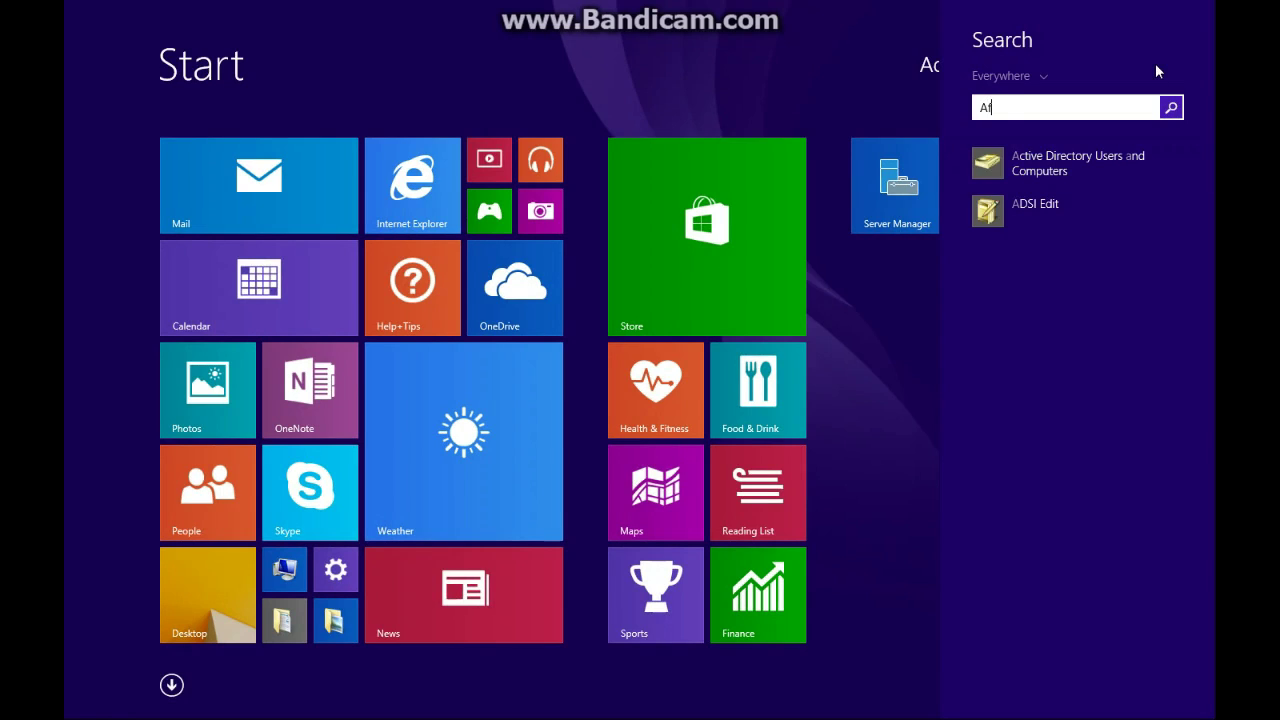
key("BackSpace")
type("featu")
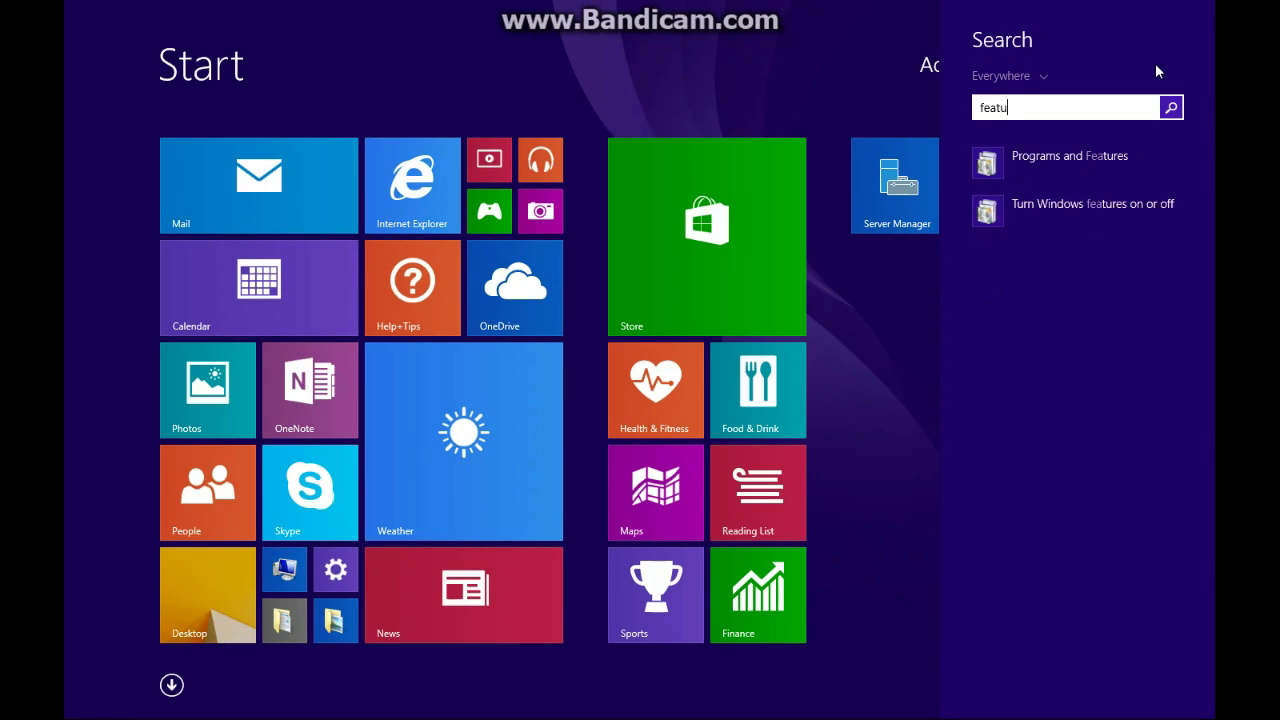
left_click(1126, 212)
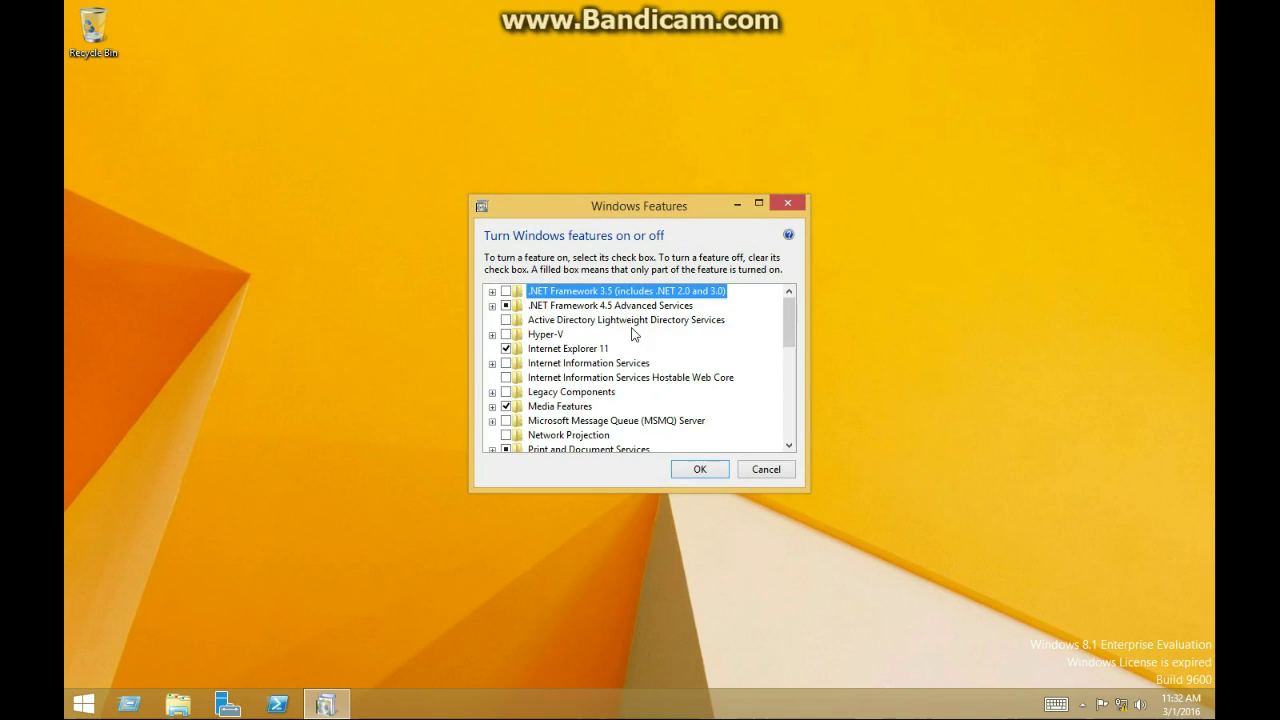
Enable Hyper-V with its Management Tools and apply the changes
left_click(521, 336)
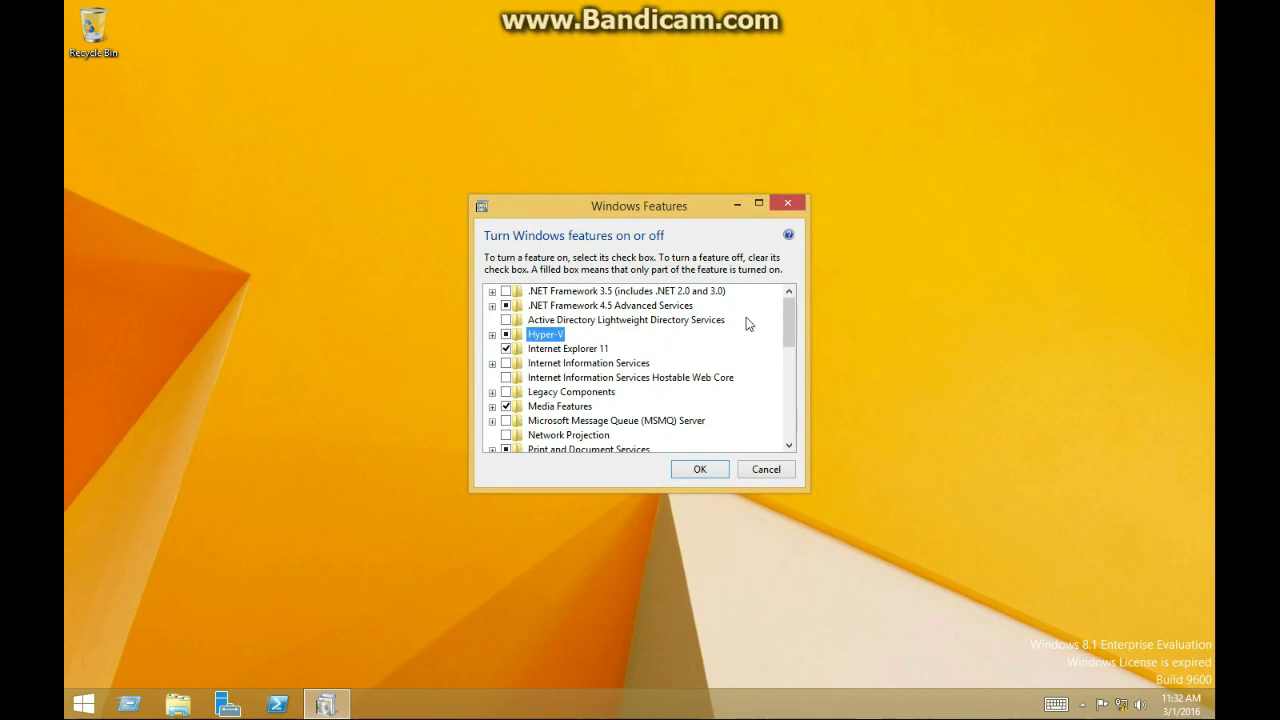
left_click(492, 335)
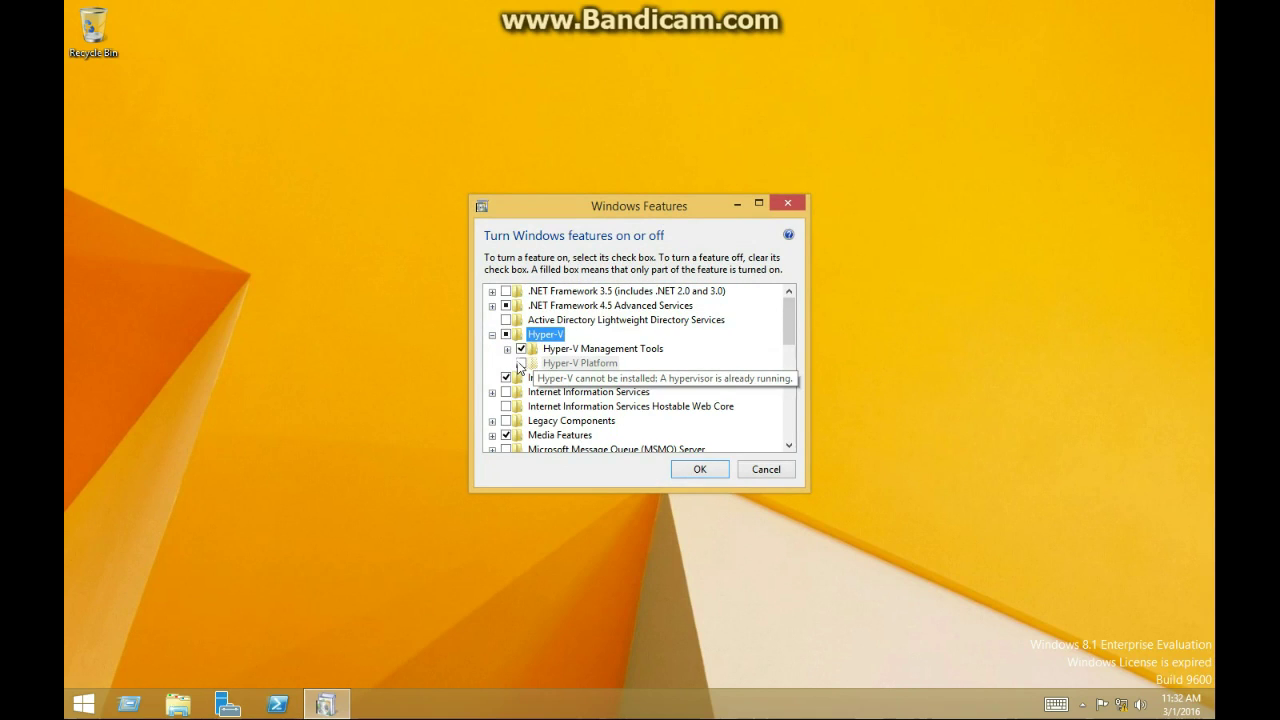
left_click(507, 349)
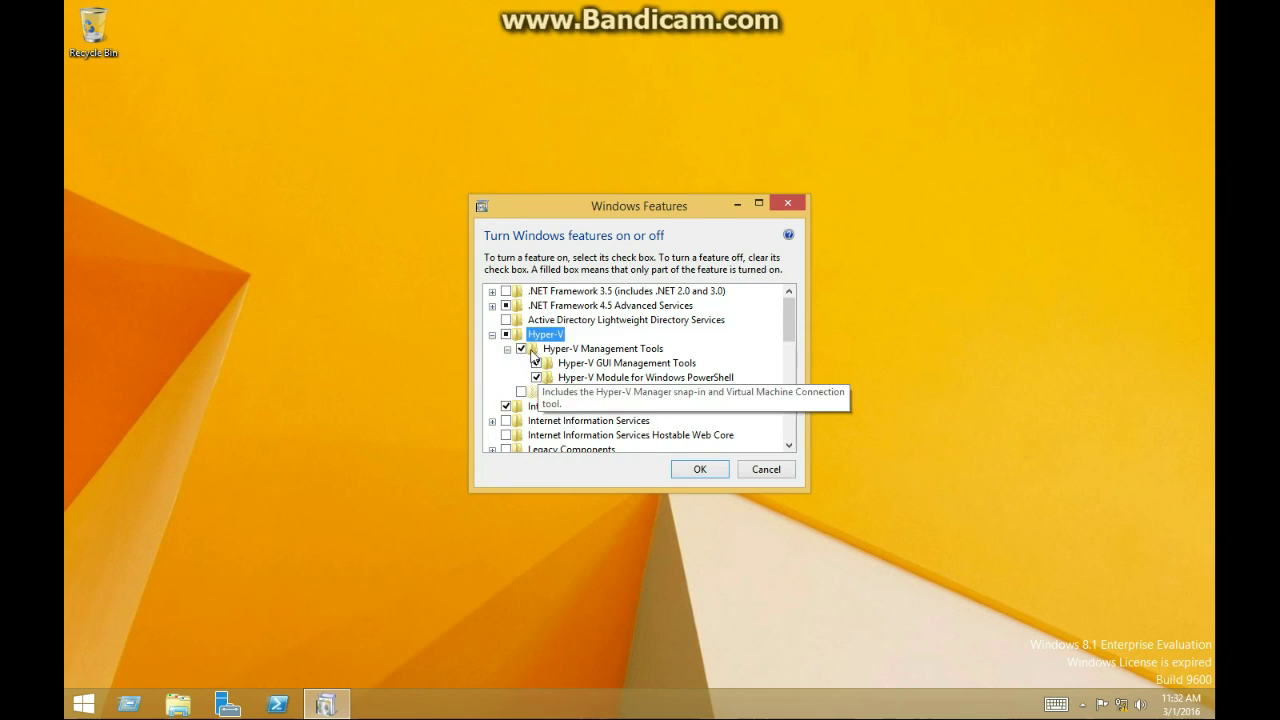
left_click(686, 470)
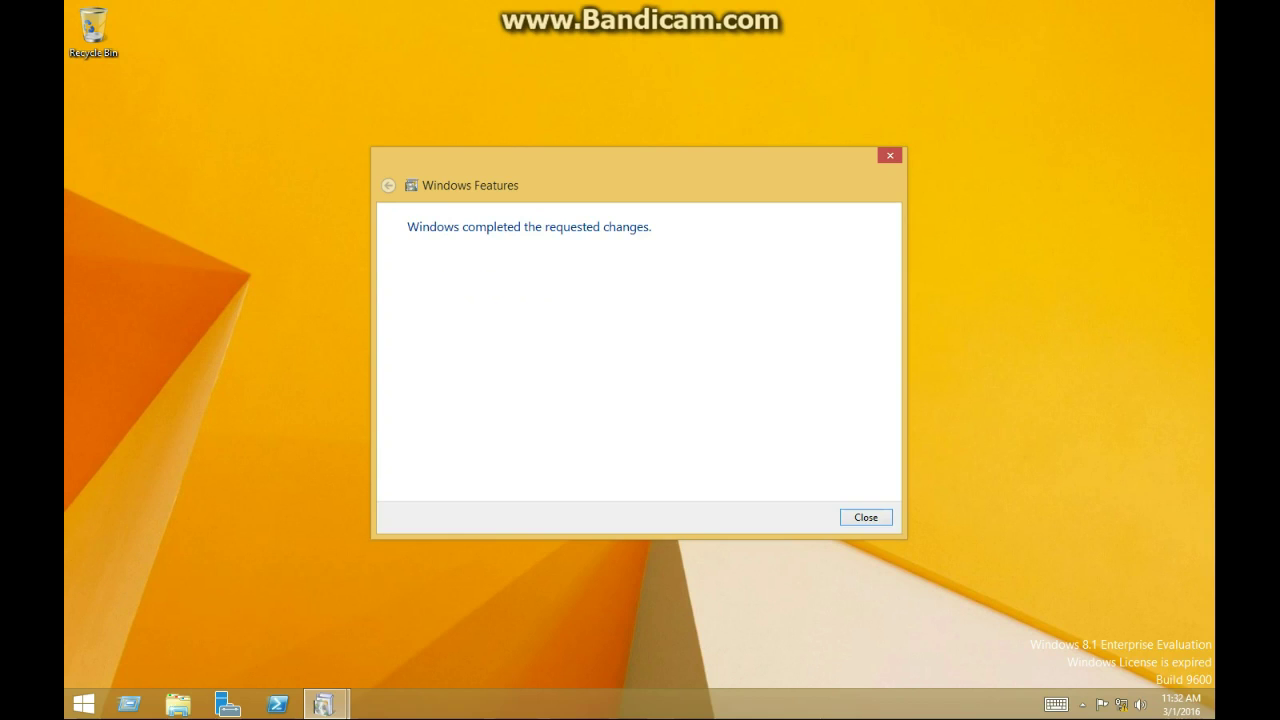
left_click(866, 517)
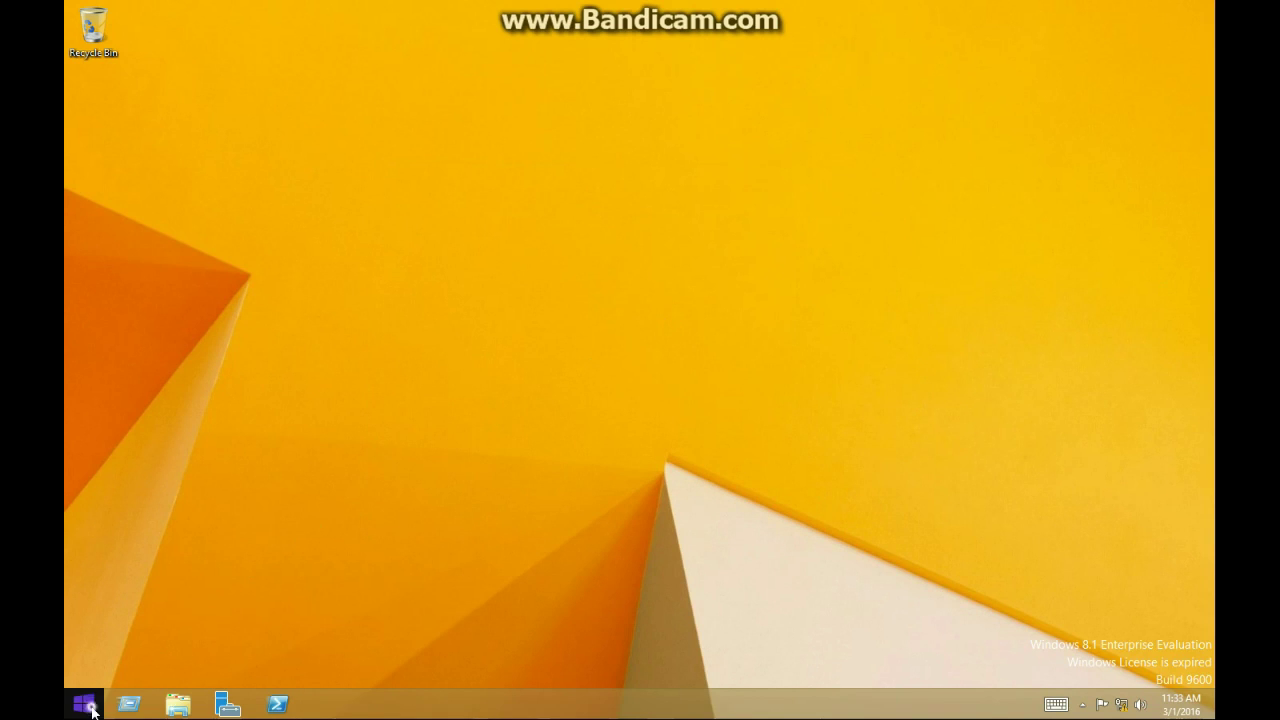
Launch Hyper-V Manager from a Start search for 'hype'
left_click(90, 697)
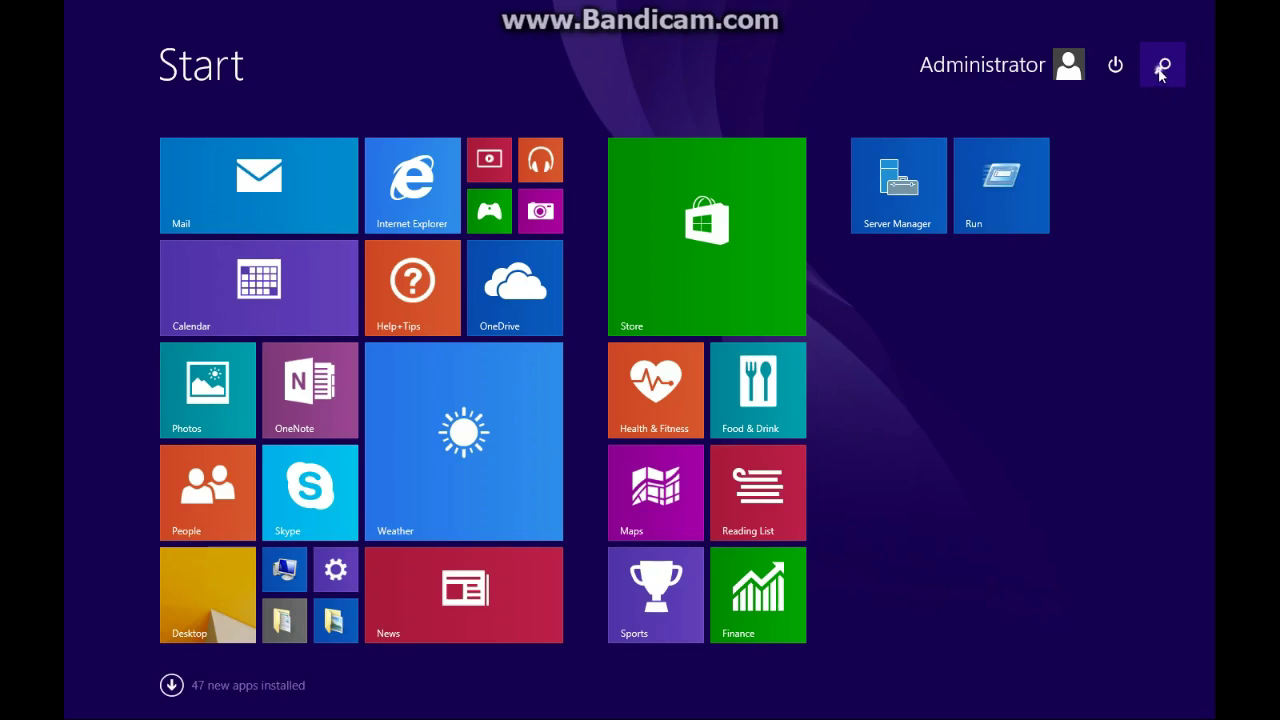
left_click(1161, 67)
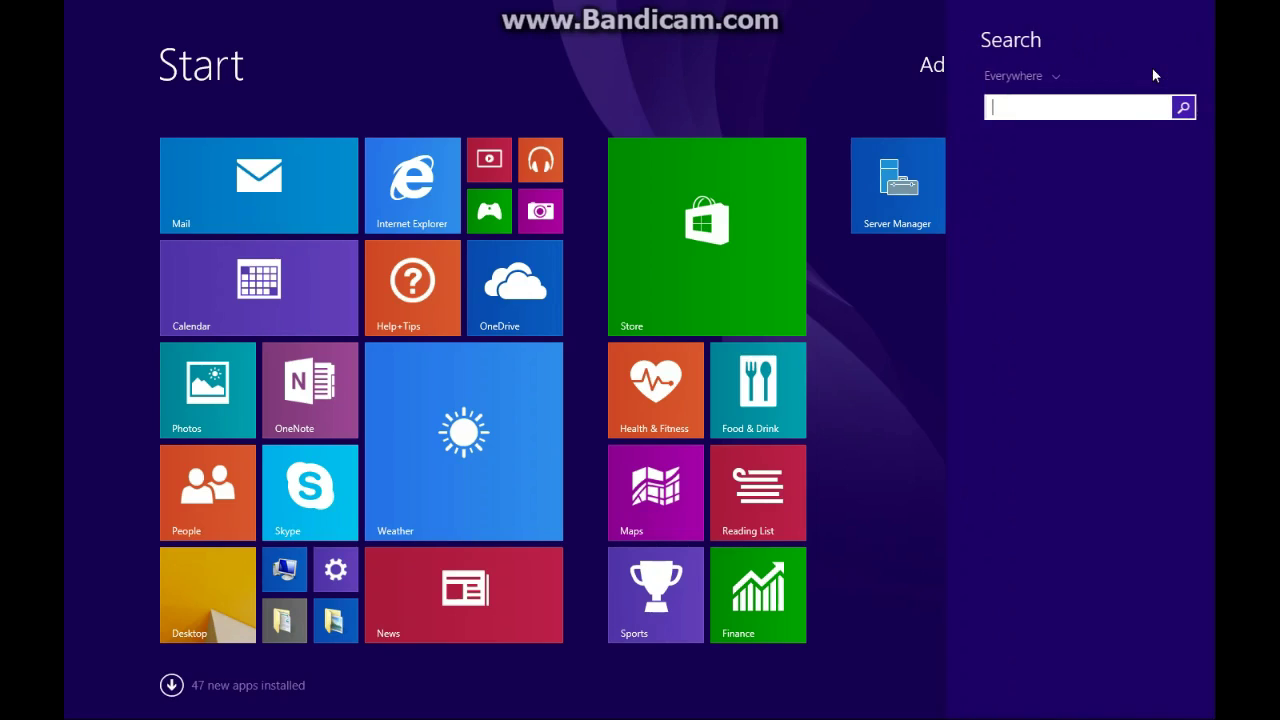
type("hype")
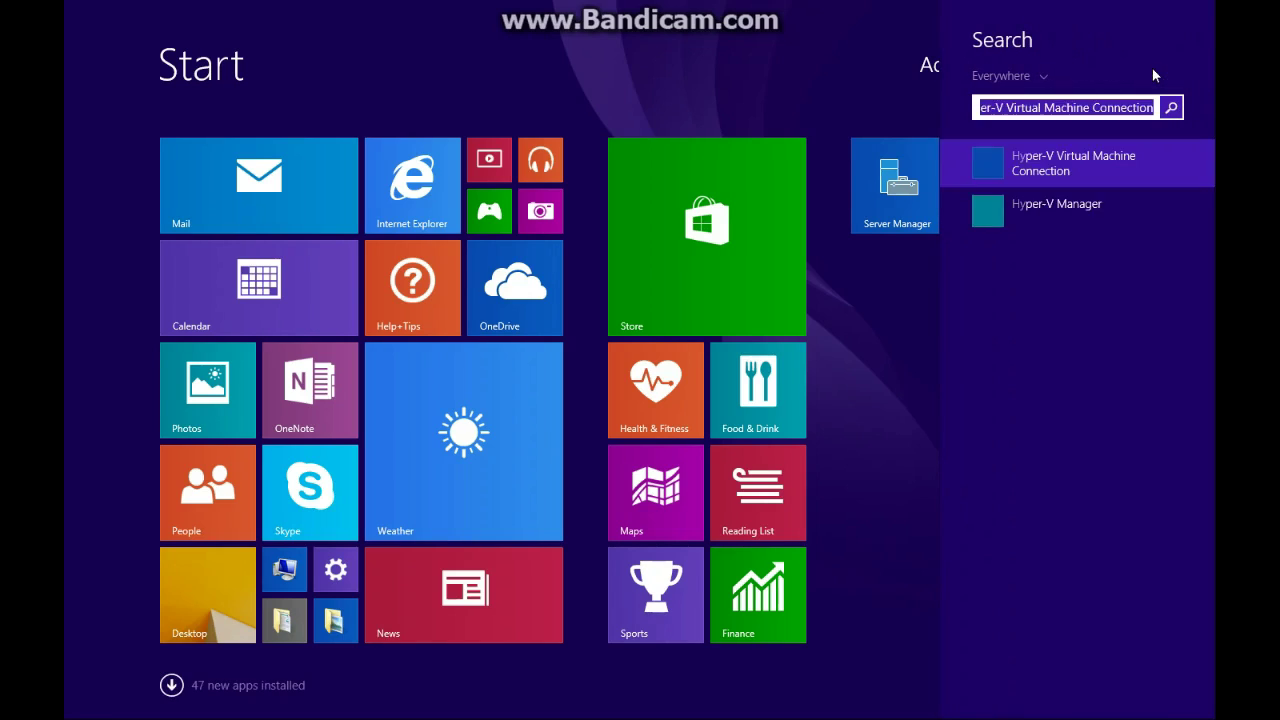
left_click(1103, 205)
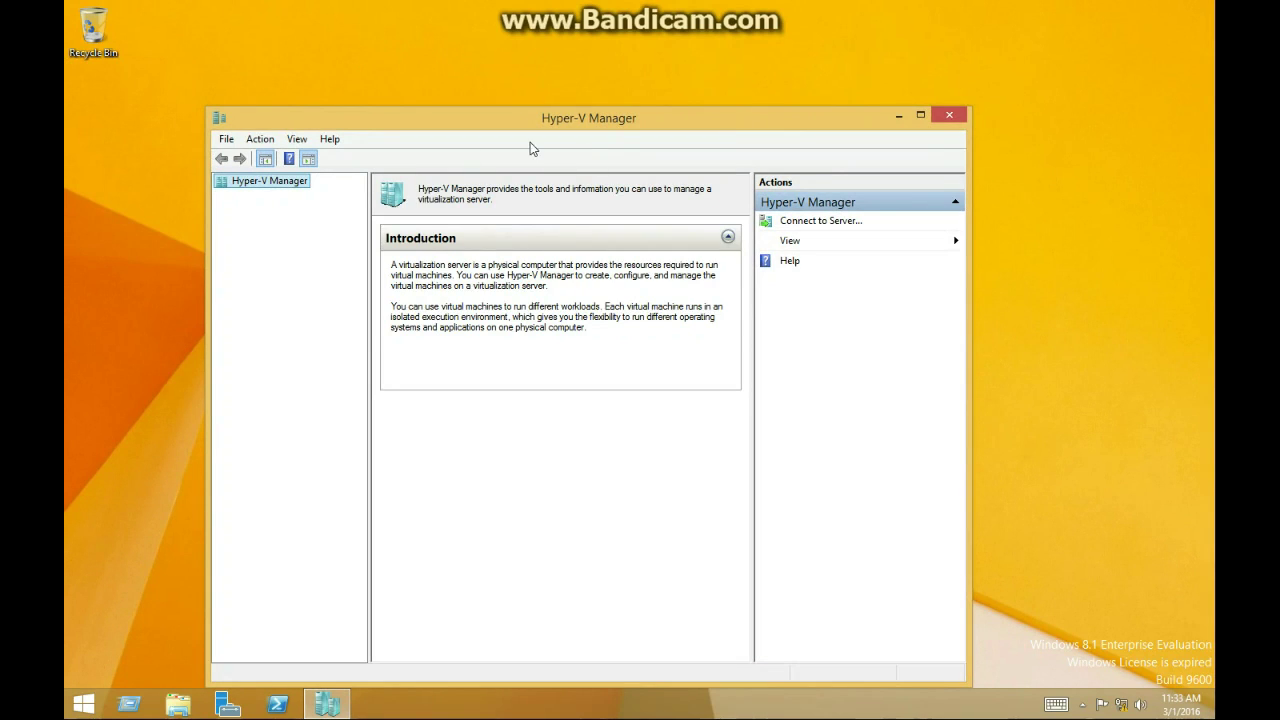
Connect to the HVSERVER server, resolving its name with Check Names
left_click(260, 139)
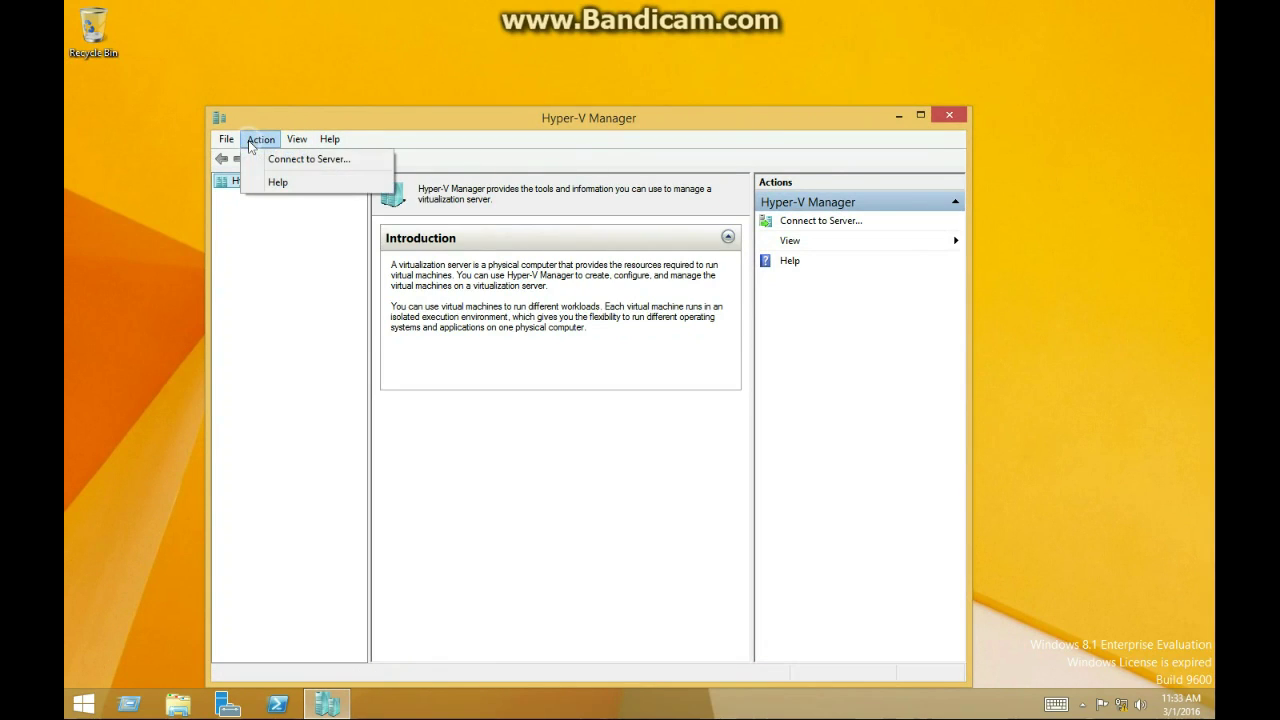
left_click(272, 160)
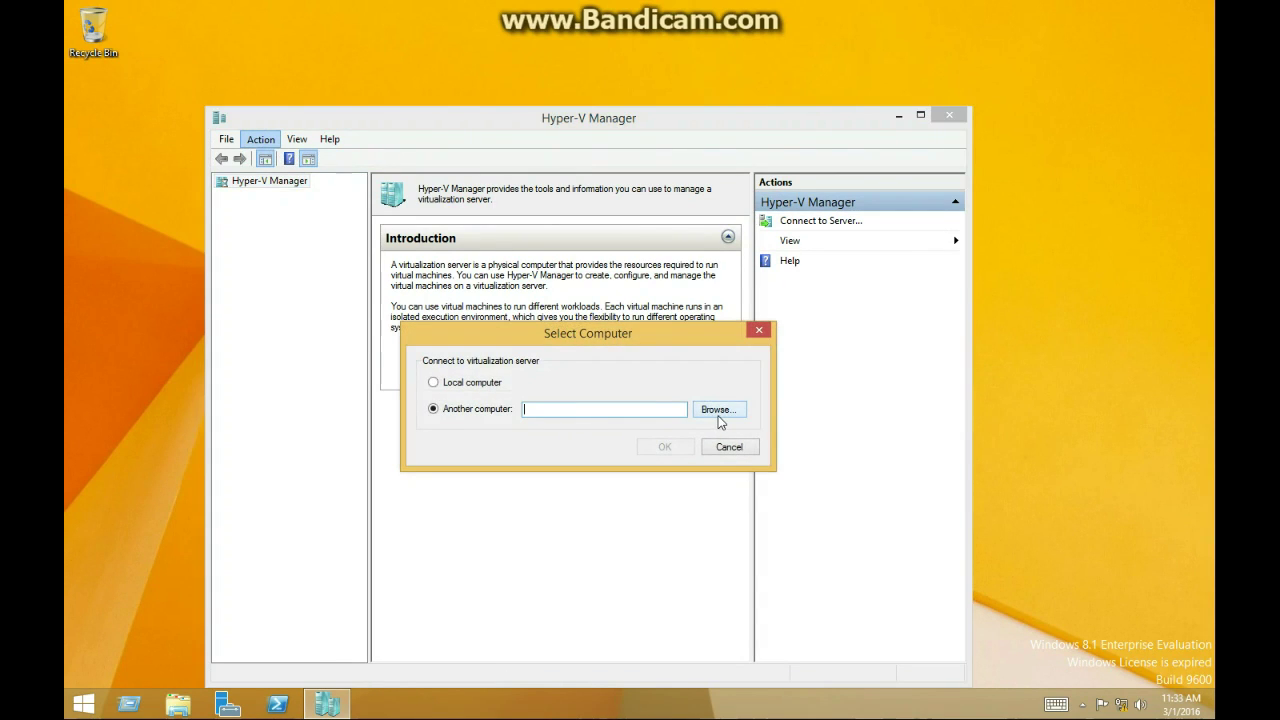
left_click(716, 413)
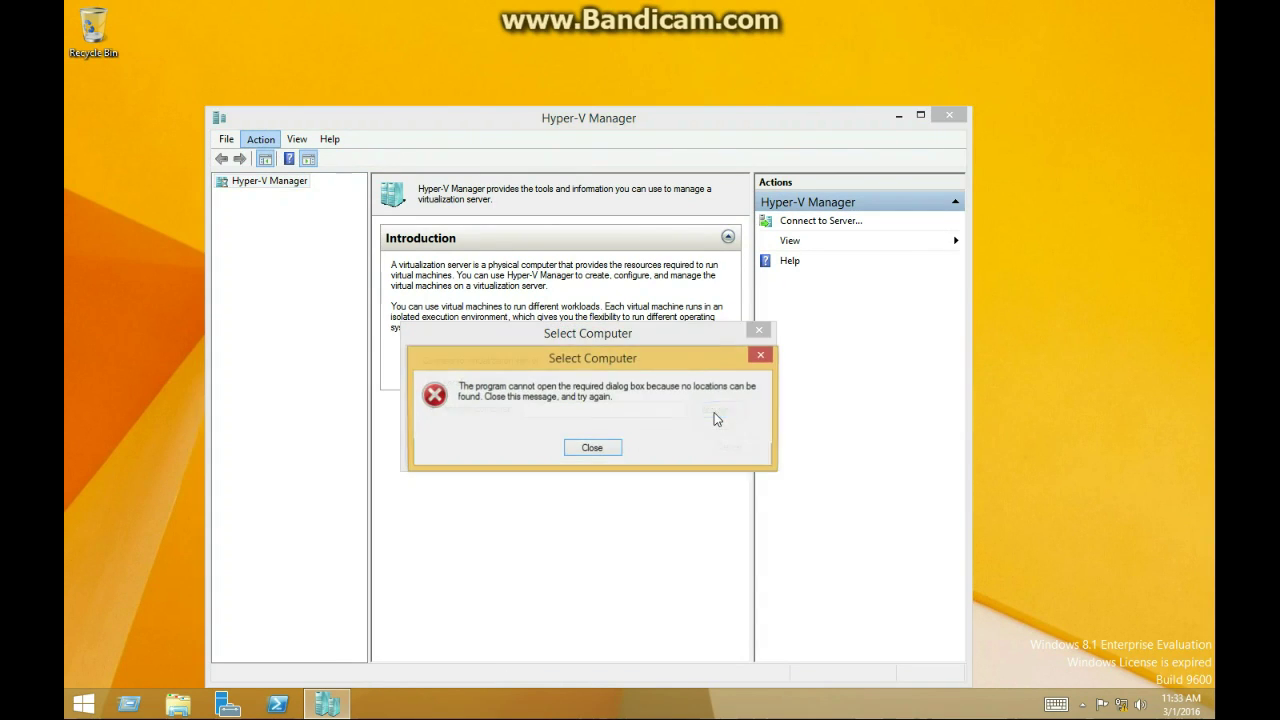
left_click(595, 449)
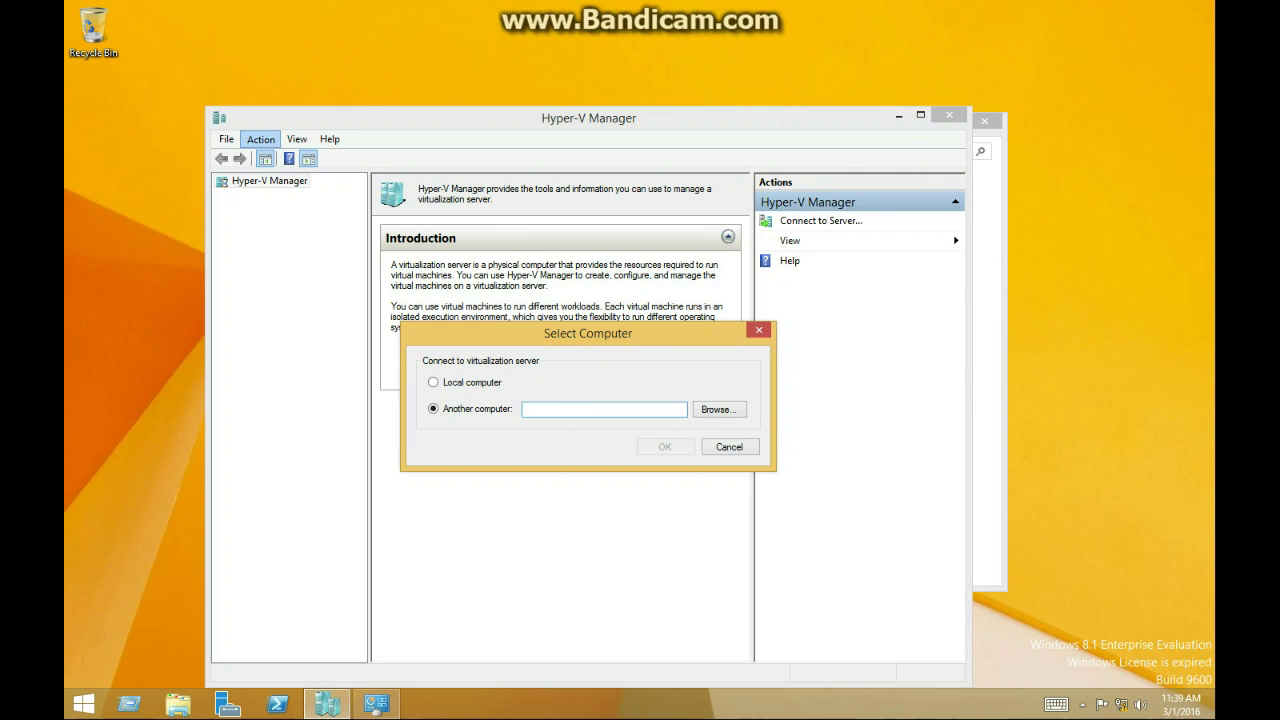
left_click(716, 412)
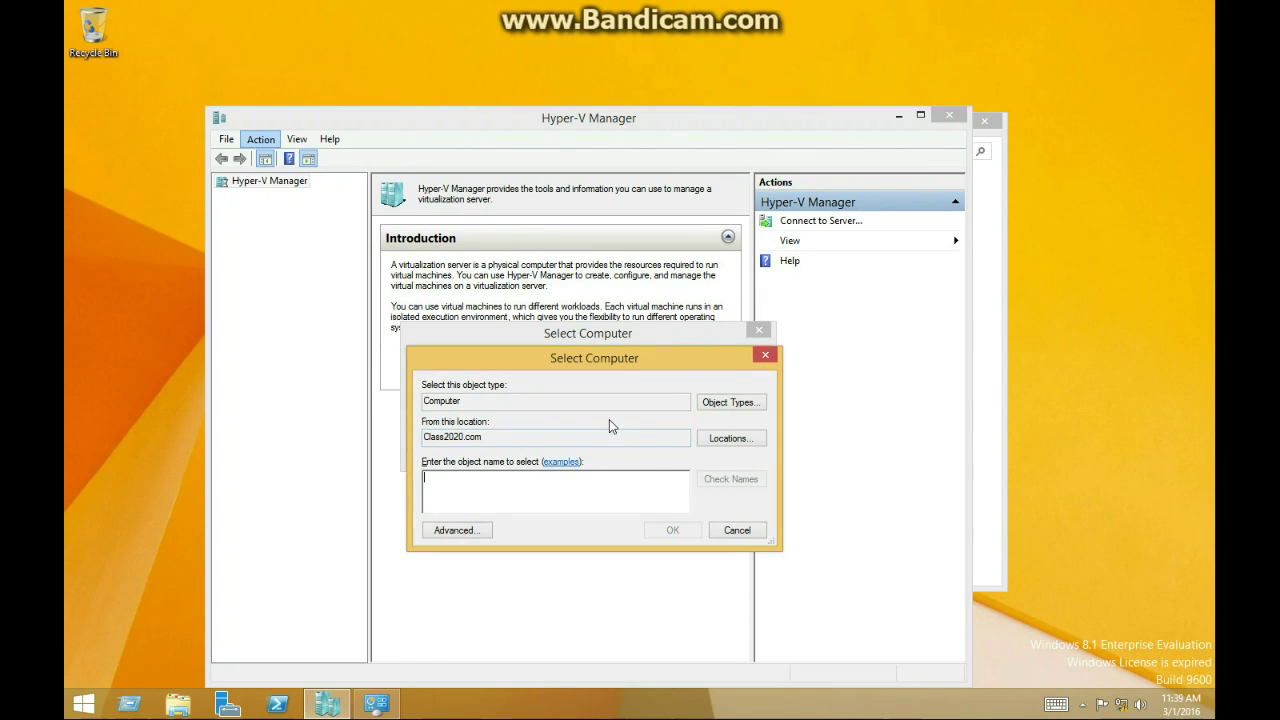
type("HVSERV")
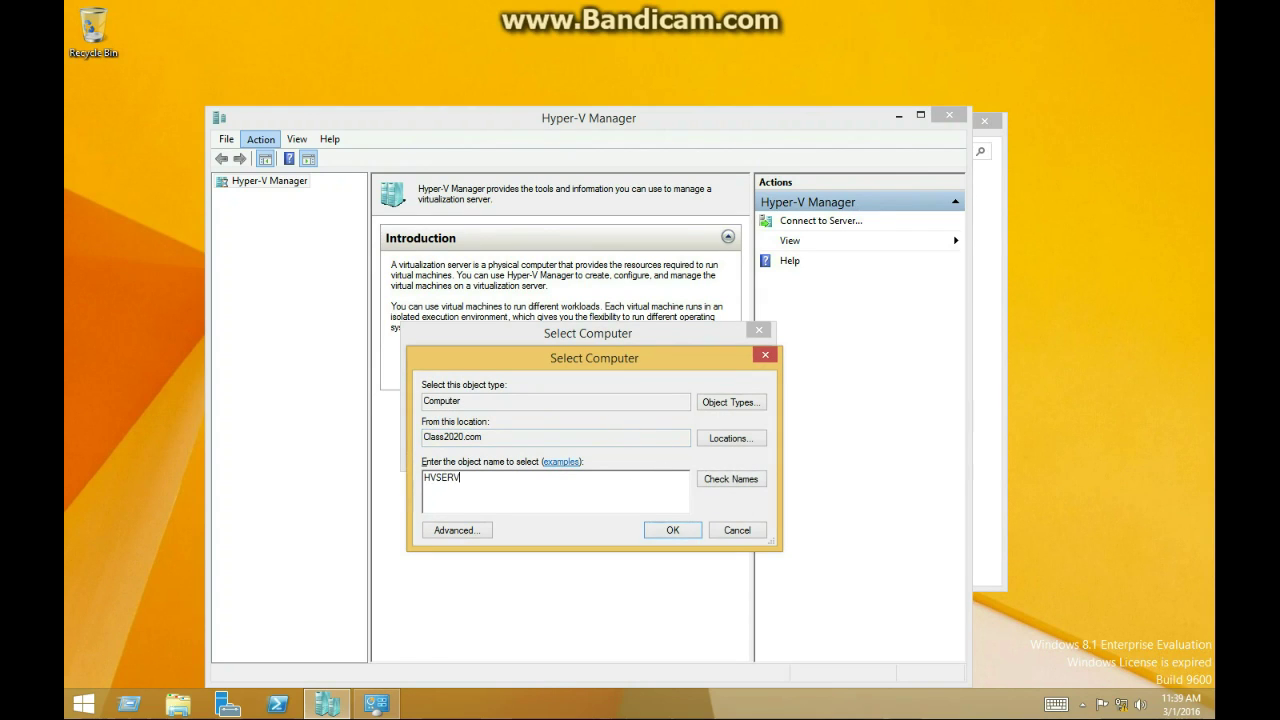
type("ER")
key("Return")
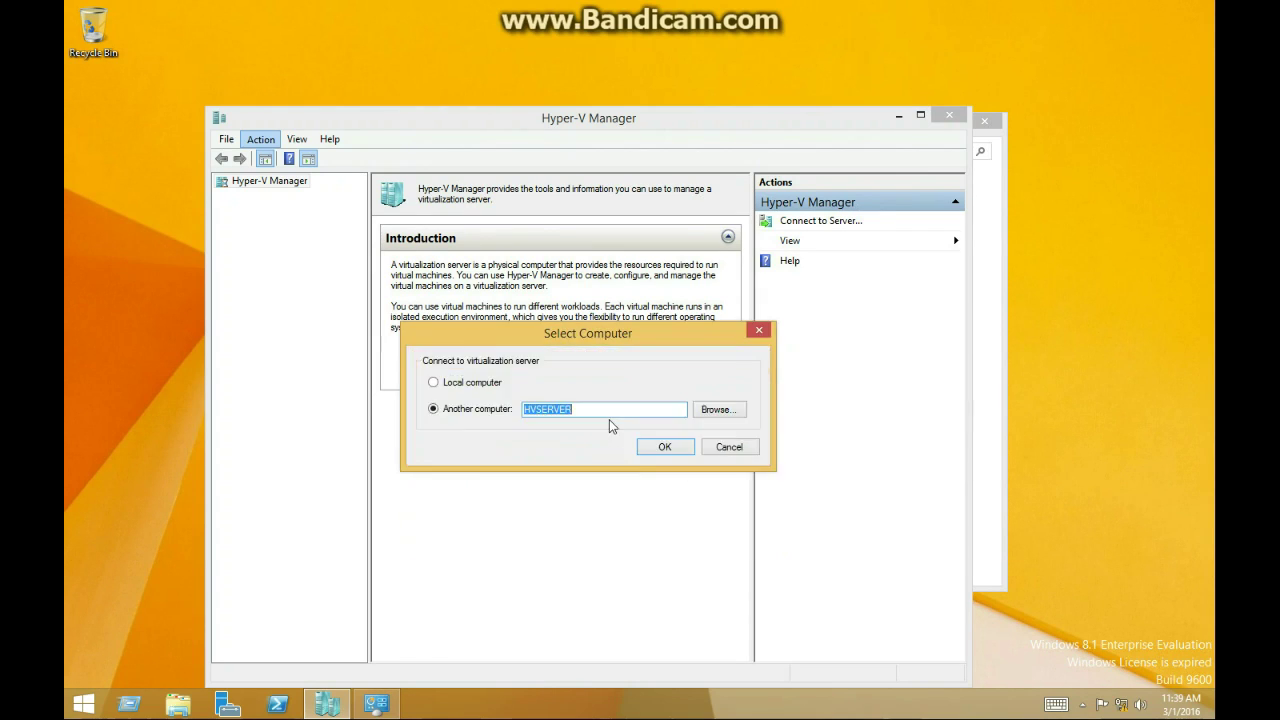
left_click(737, 413)
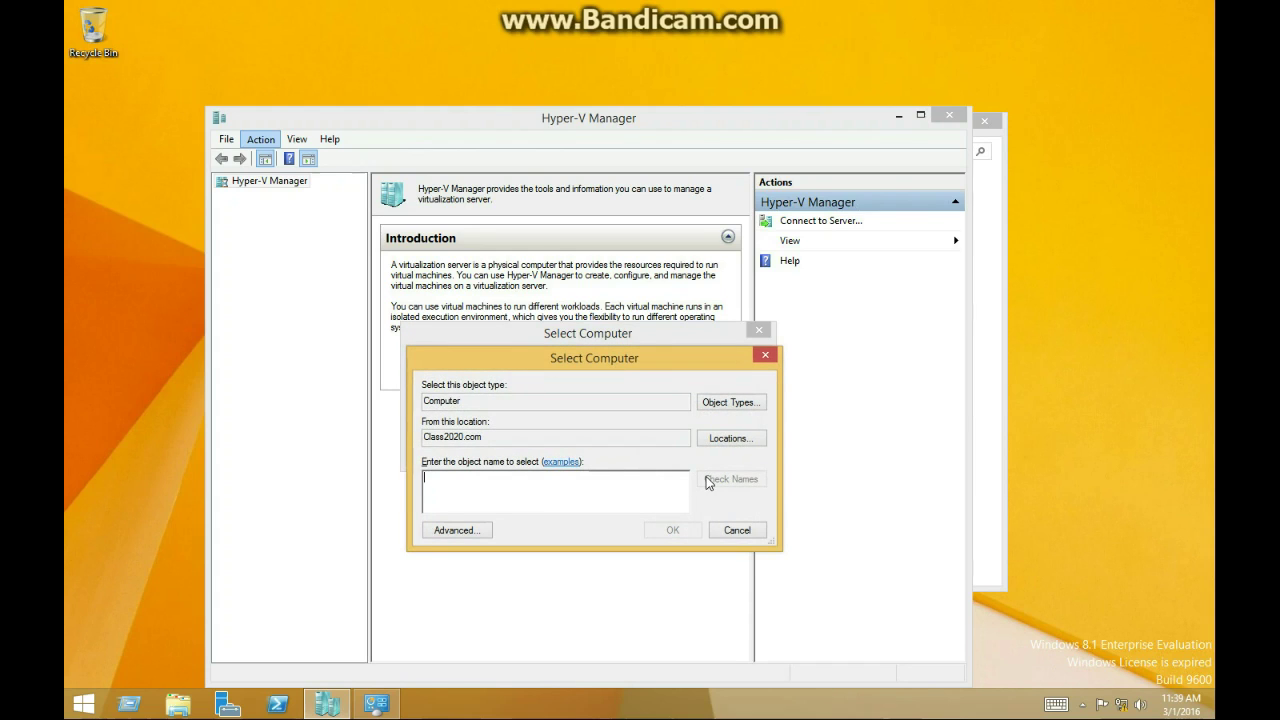
type("H")
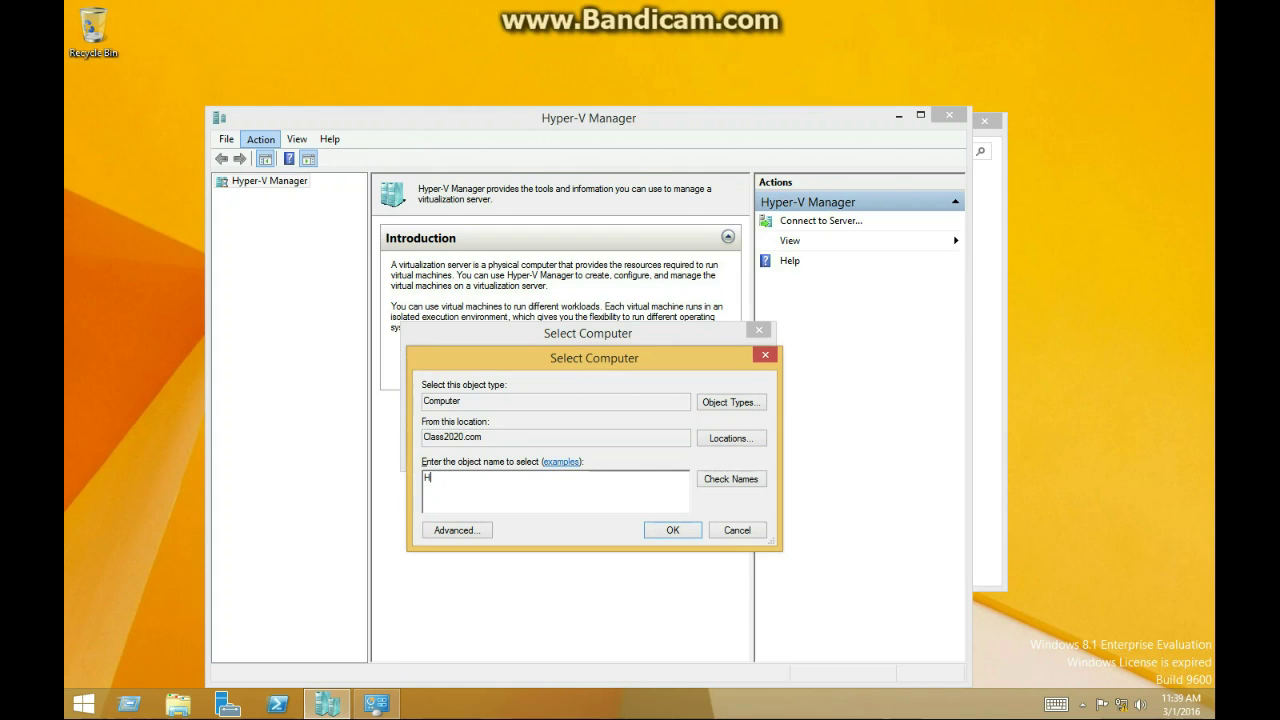
type("vVServer")
left_click(730, 479)
left_click(670, 530)
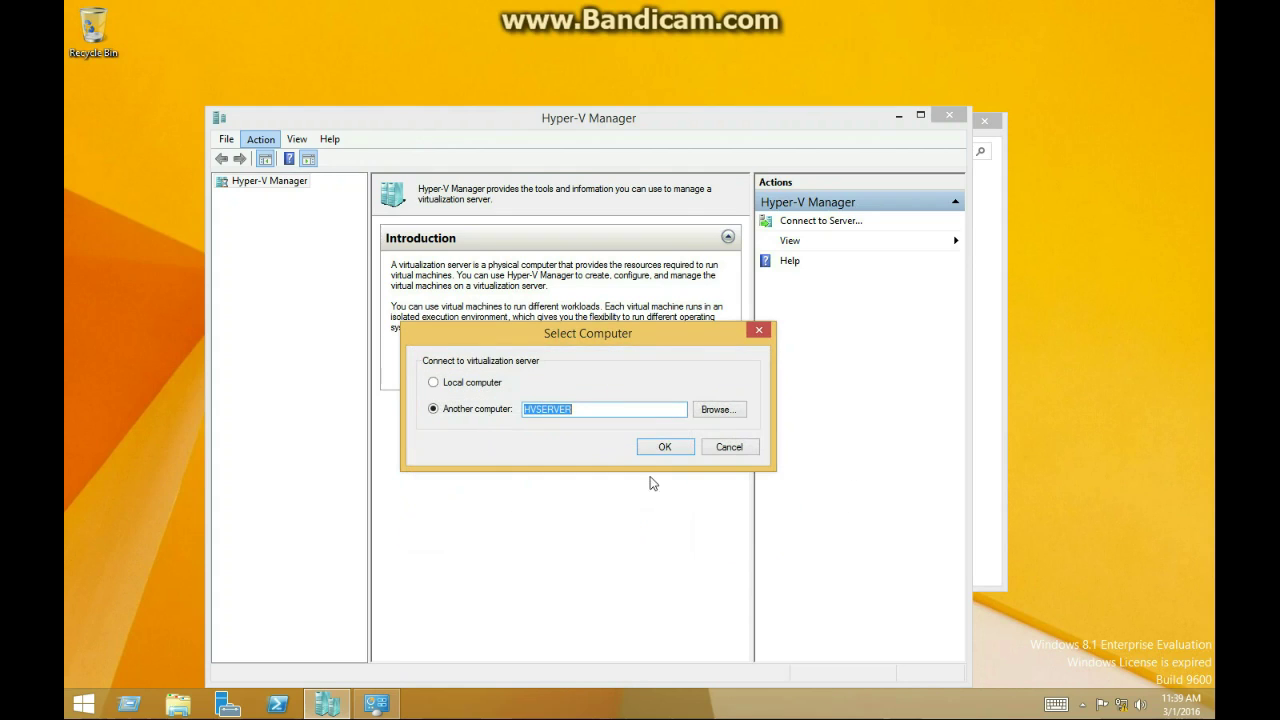
left_click(656, 448)
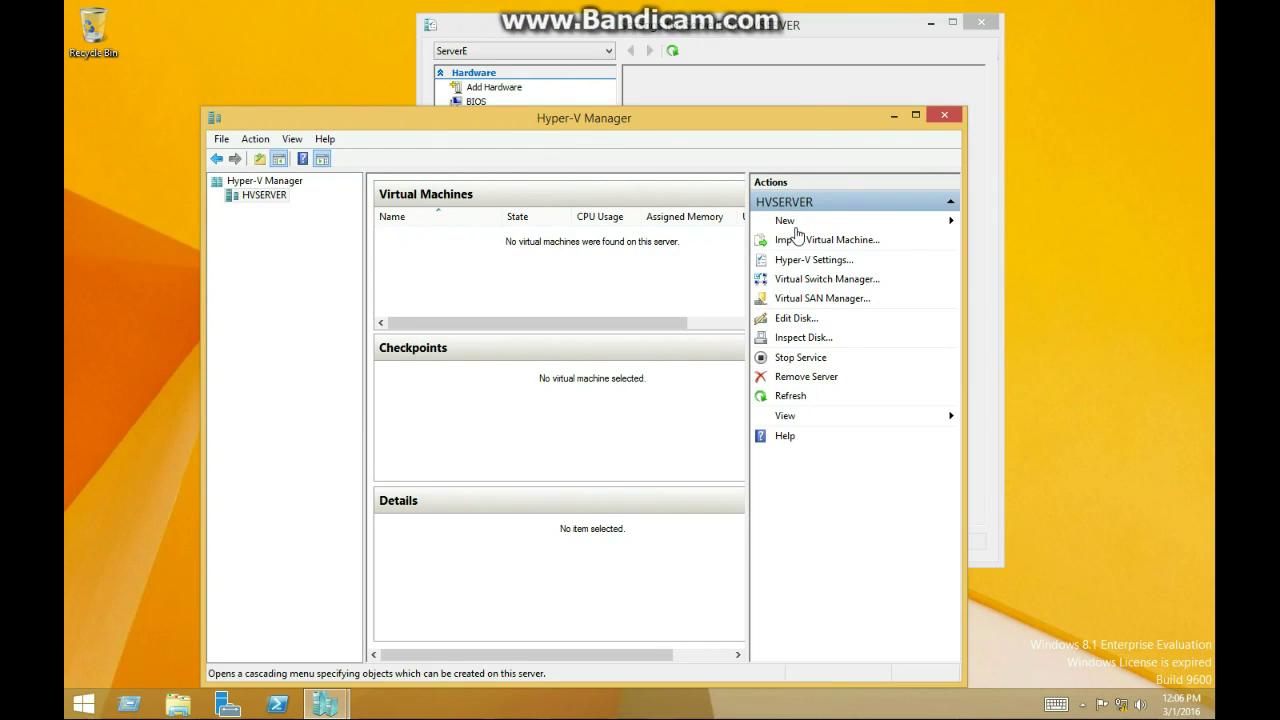
Create VM ServerE with Generation 1, 512 MB memory, connected to New Virtual Switch
left_click(790, 222)
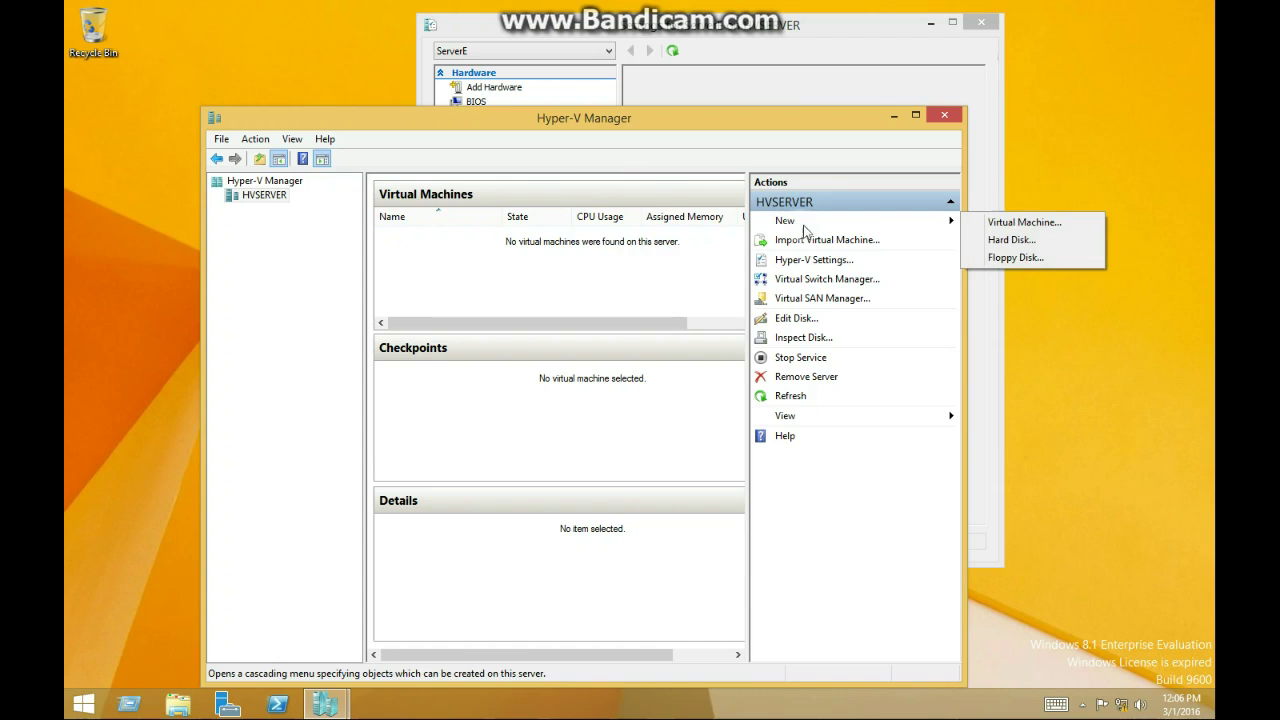
left_click(1060, 228)
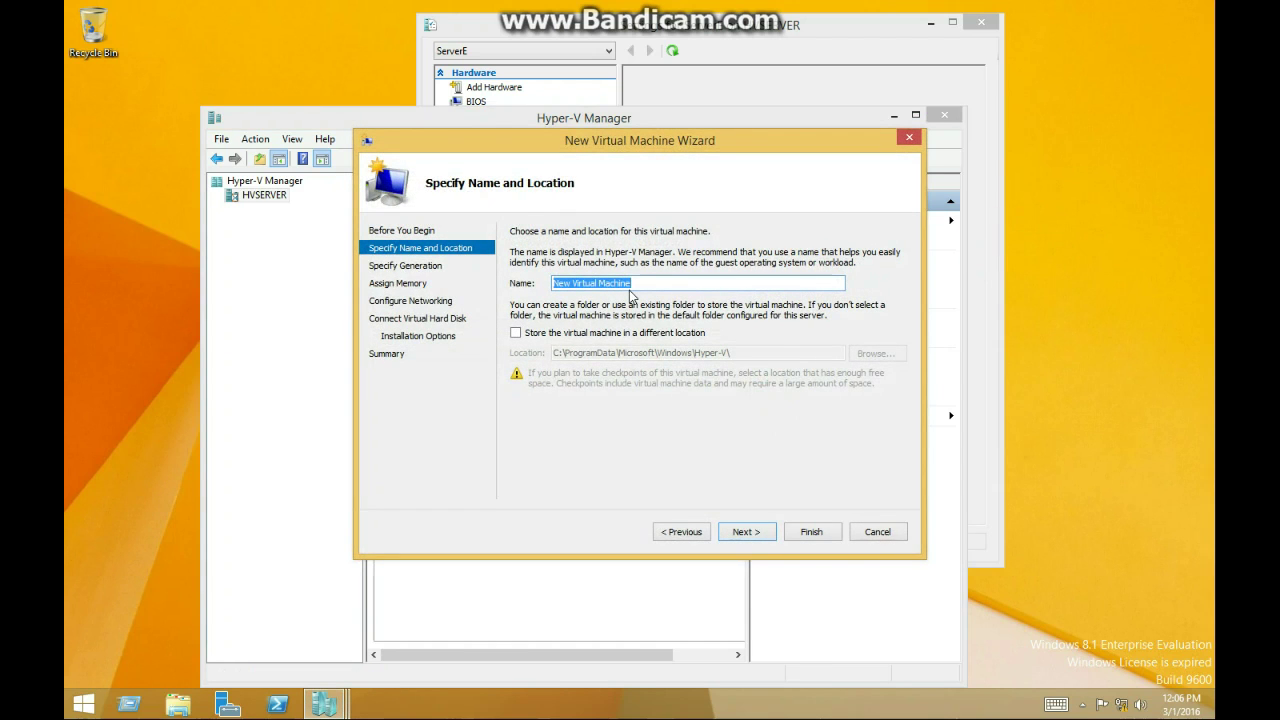
type("ServerF")
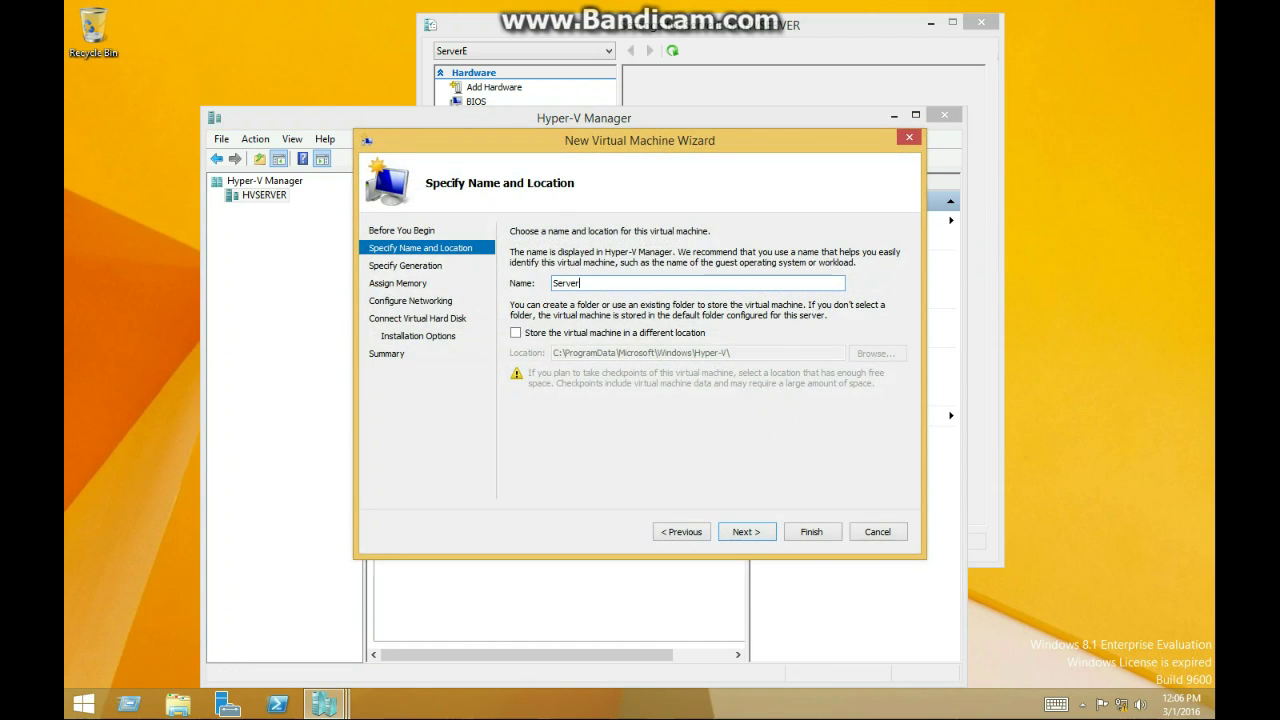
key("Return")
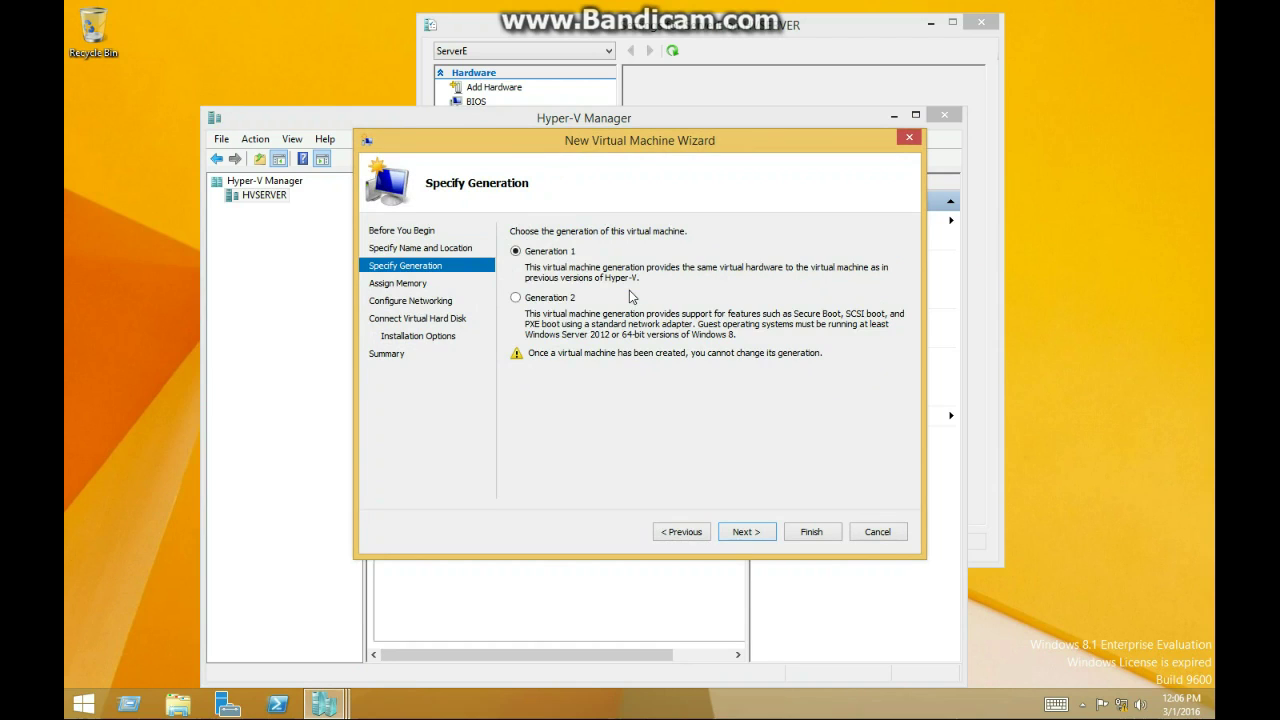
key("Return")
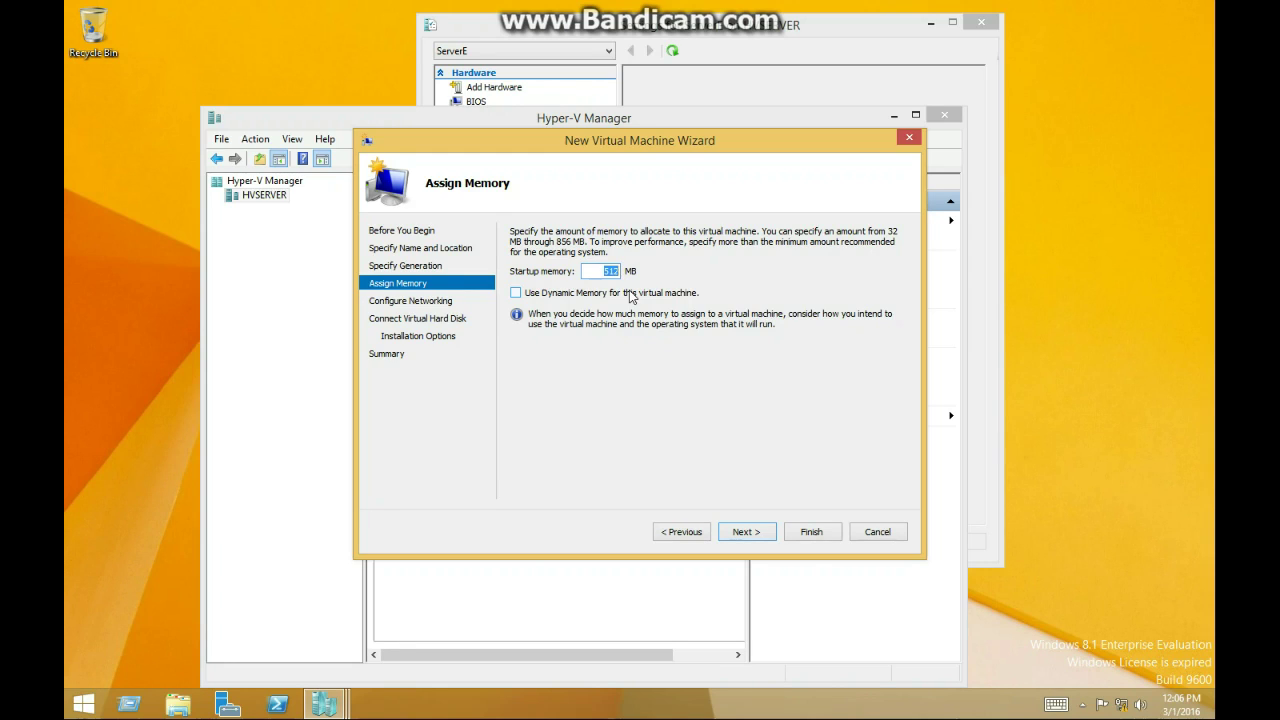
key("Return")
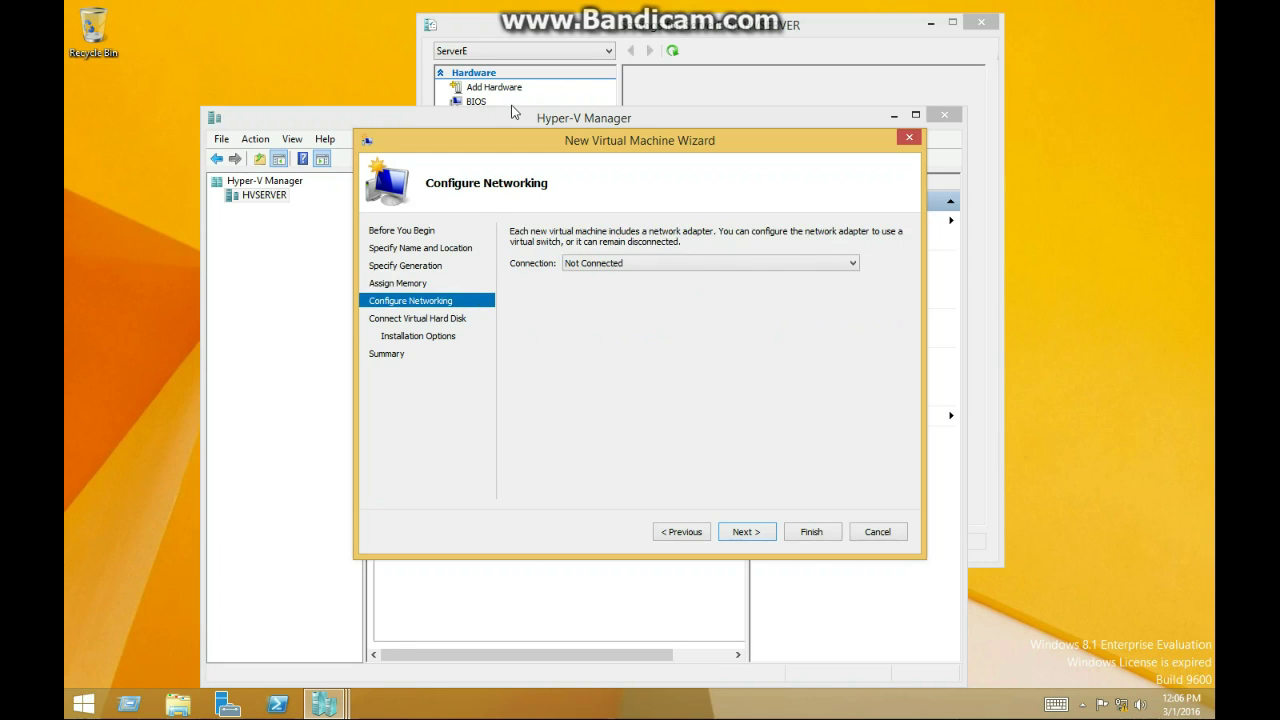
left_click(606, 265)
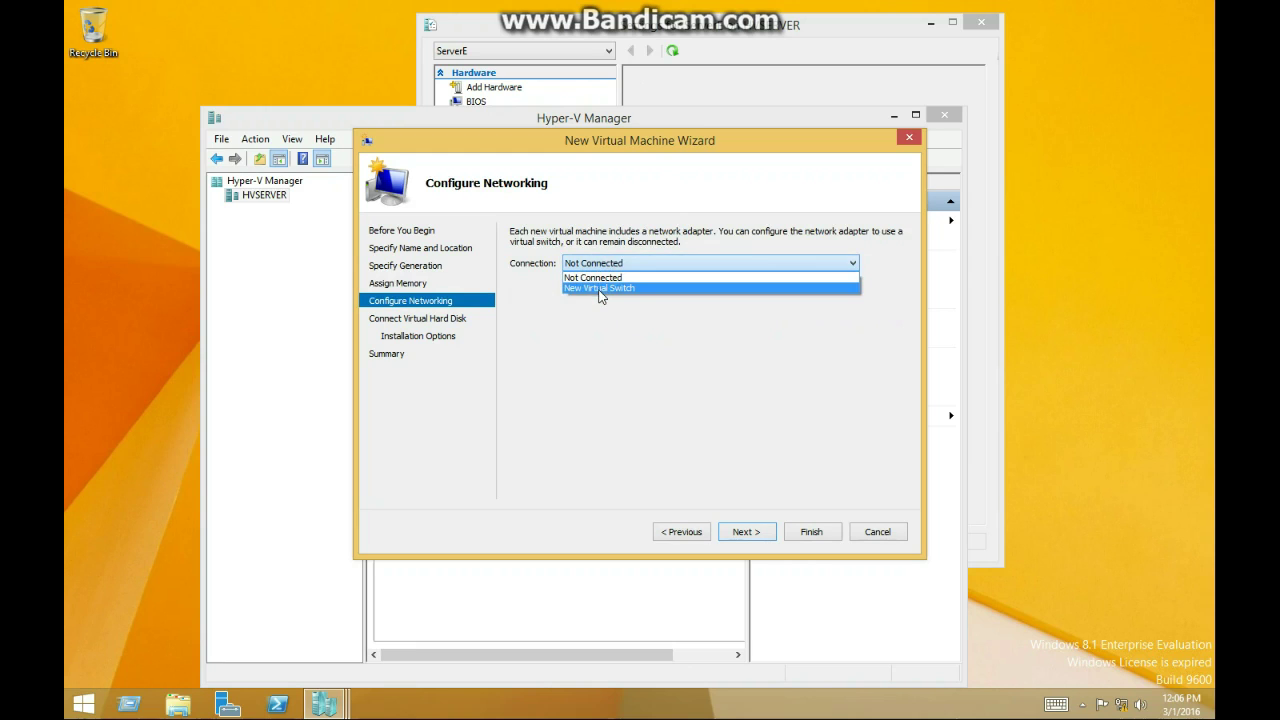
left_click(600, 288)
left_click(746, 531)
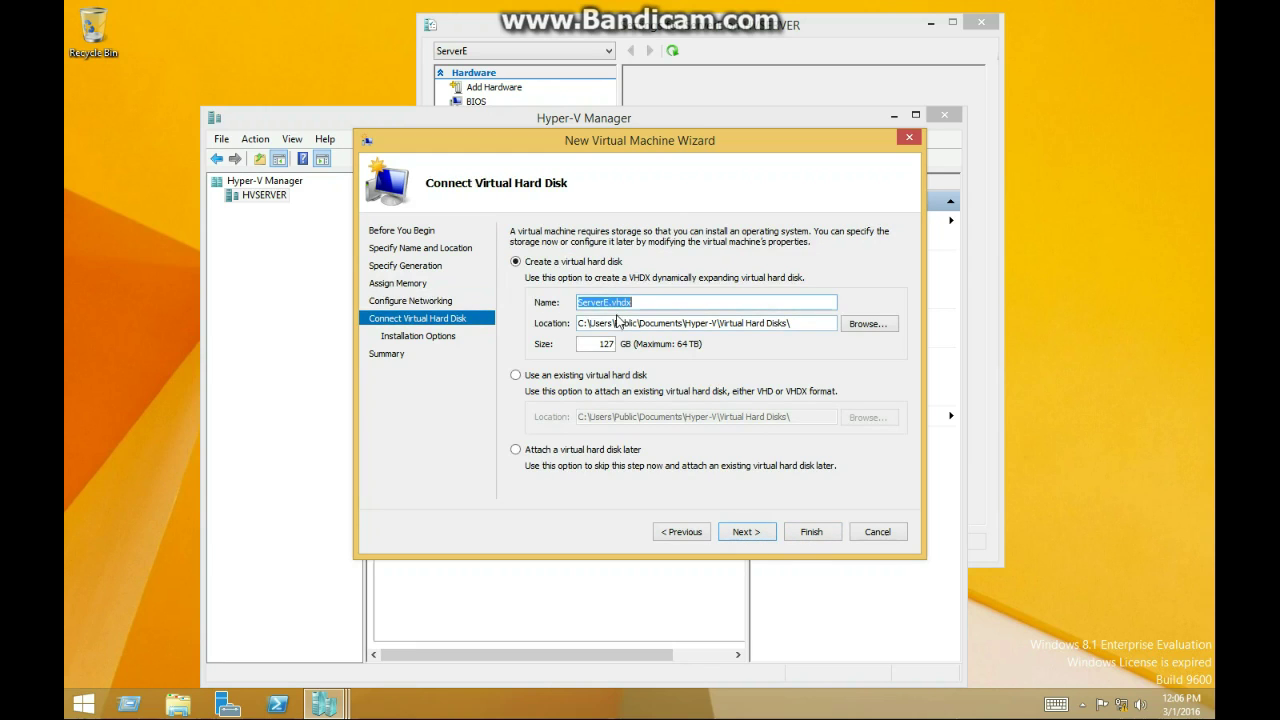
Name the disk ServerEVHD.vhdx, adjust its size, and install the OS from the D: drive
left_click(610, 302)
type("VHD")
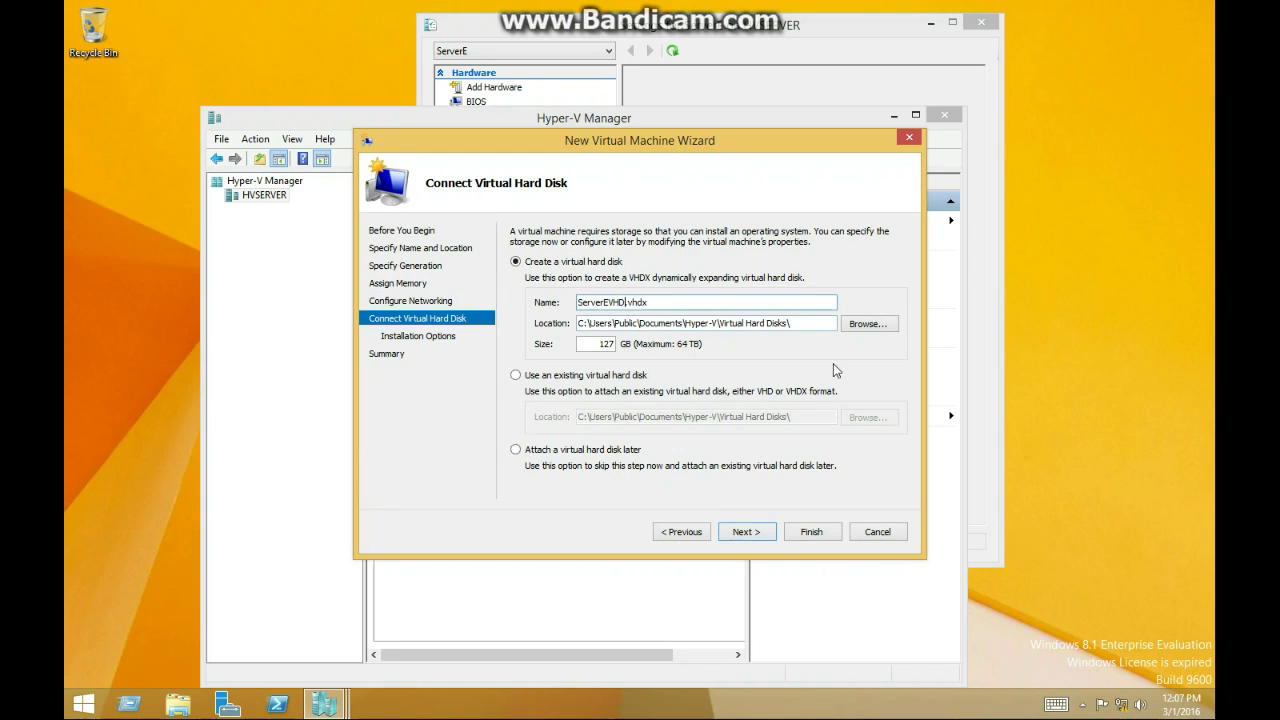
double_click(604, 343)
type("1")
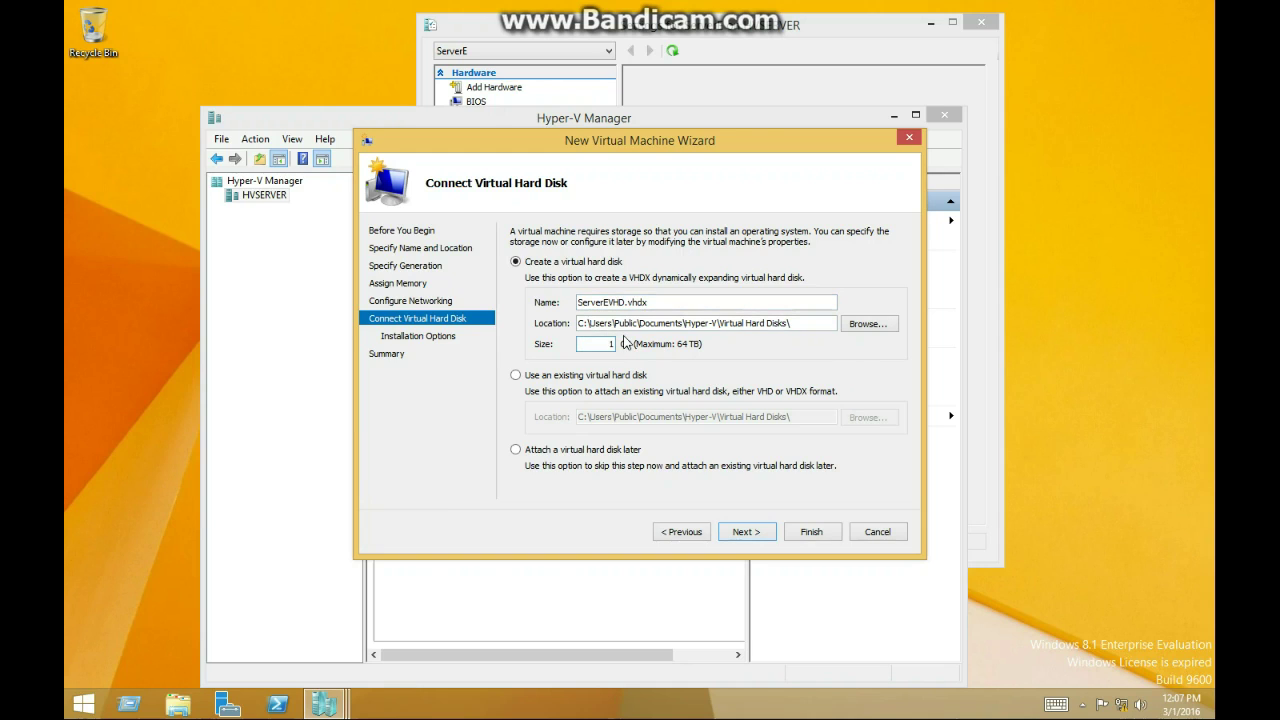
key("BackSpace")
type("30")
left_click(746, 531)
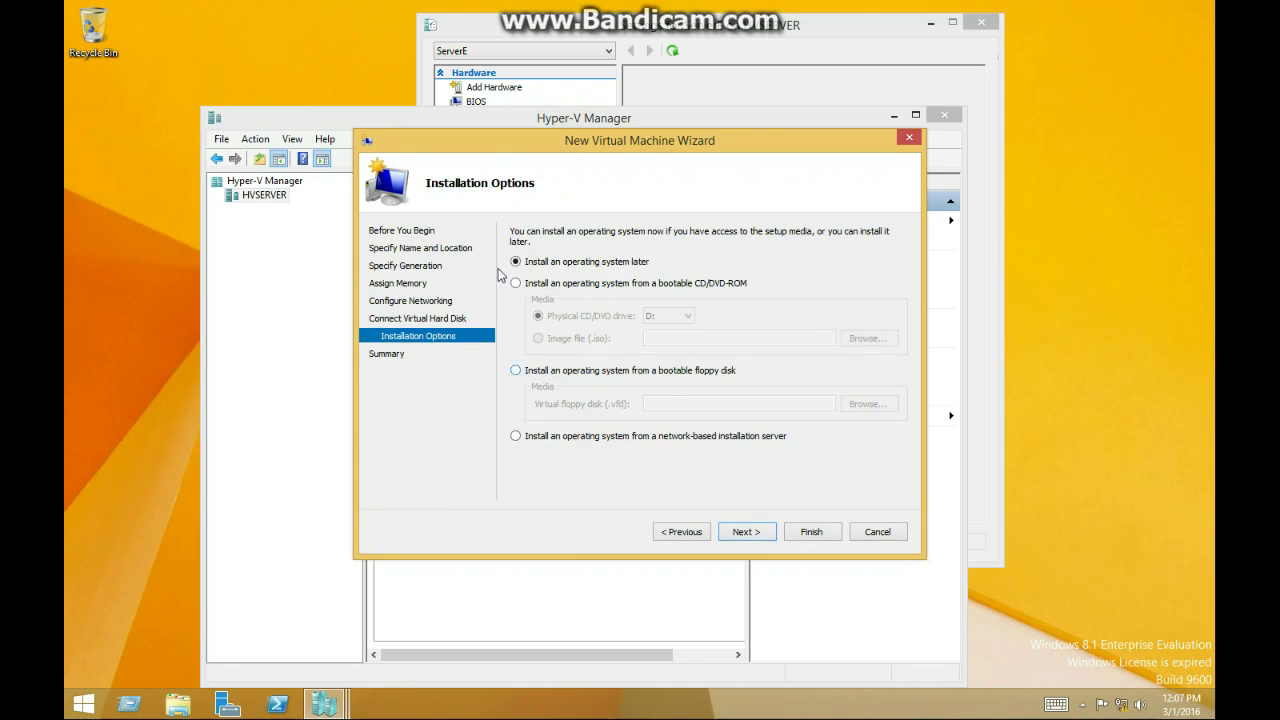
left_click(568, 285)
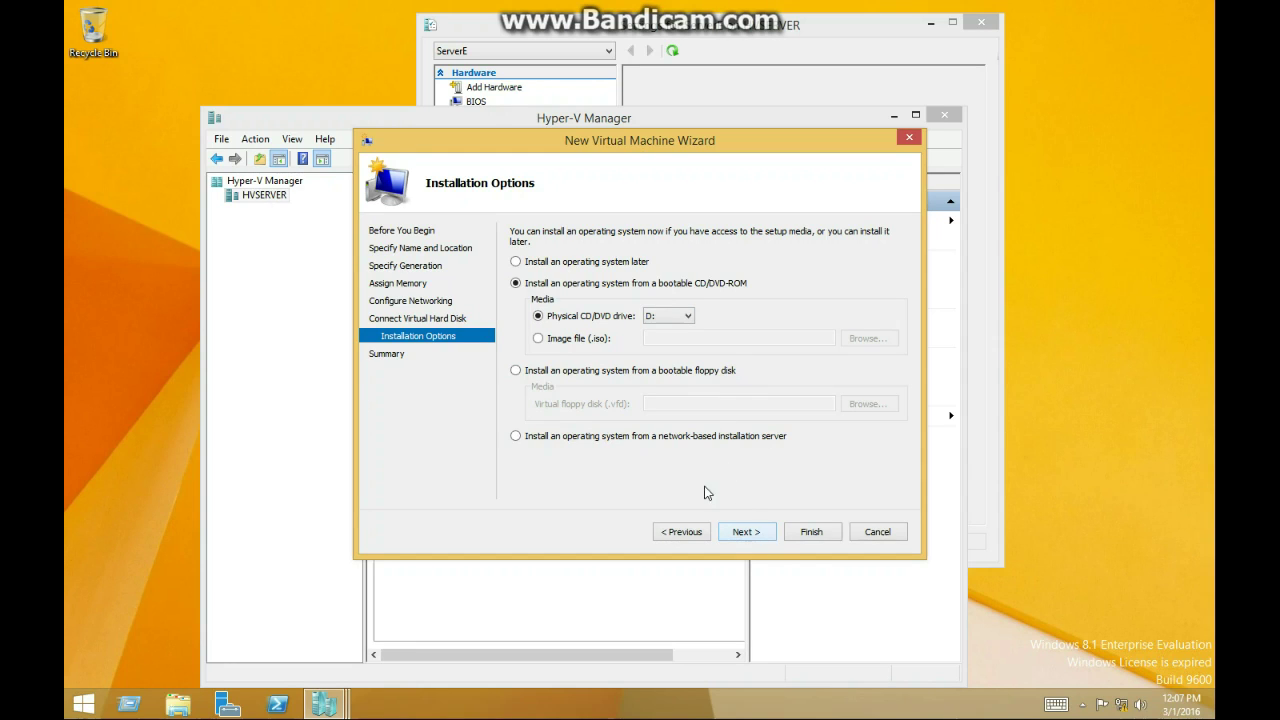
left_click(760, 537)
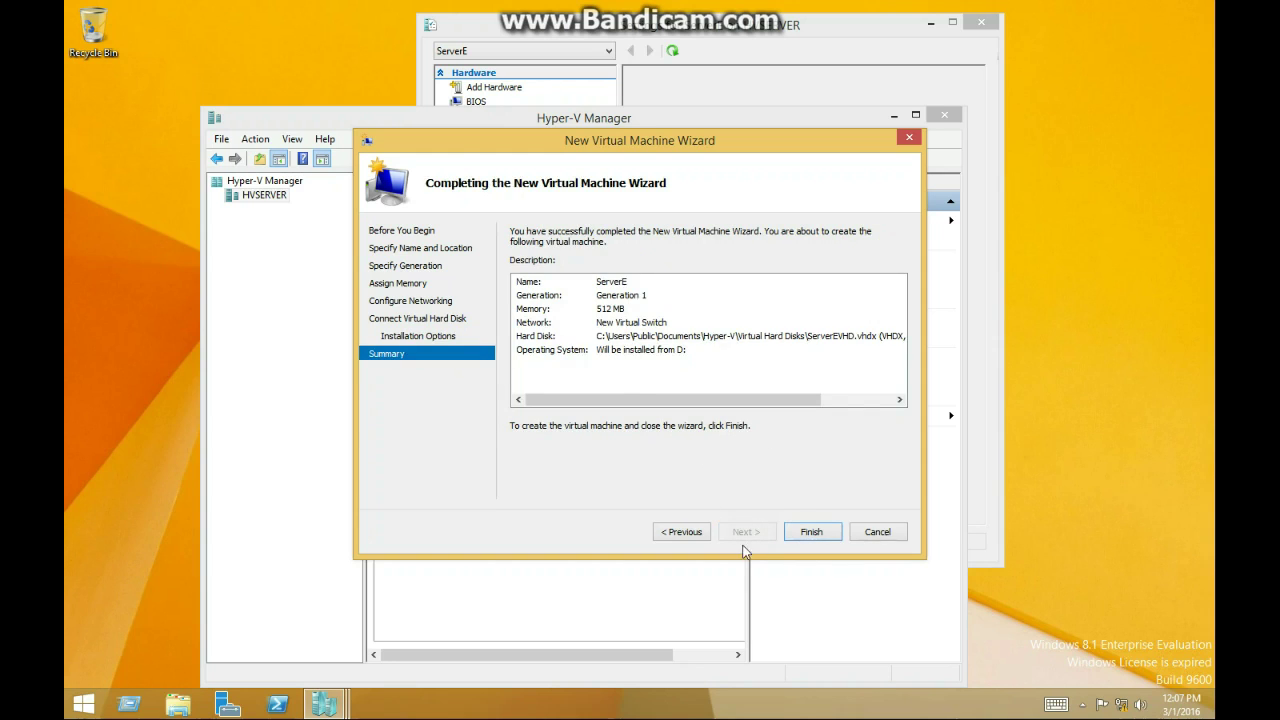
Finish the wizard to create the ServerE VM, then start ServerE from the Virtual Machines list
left_click(803, 537)
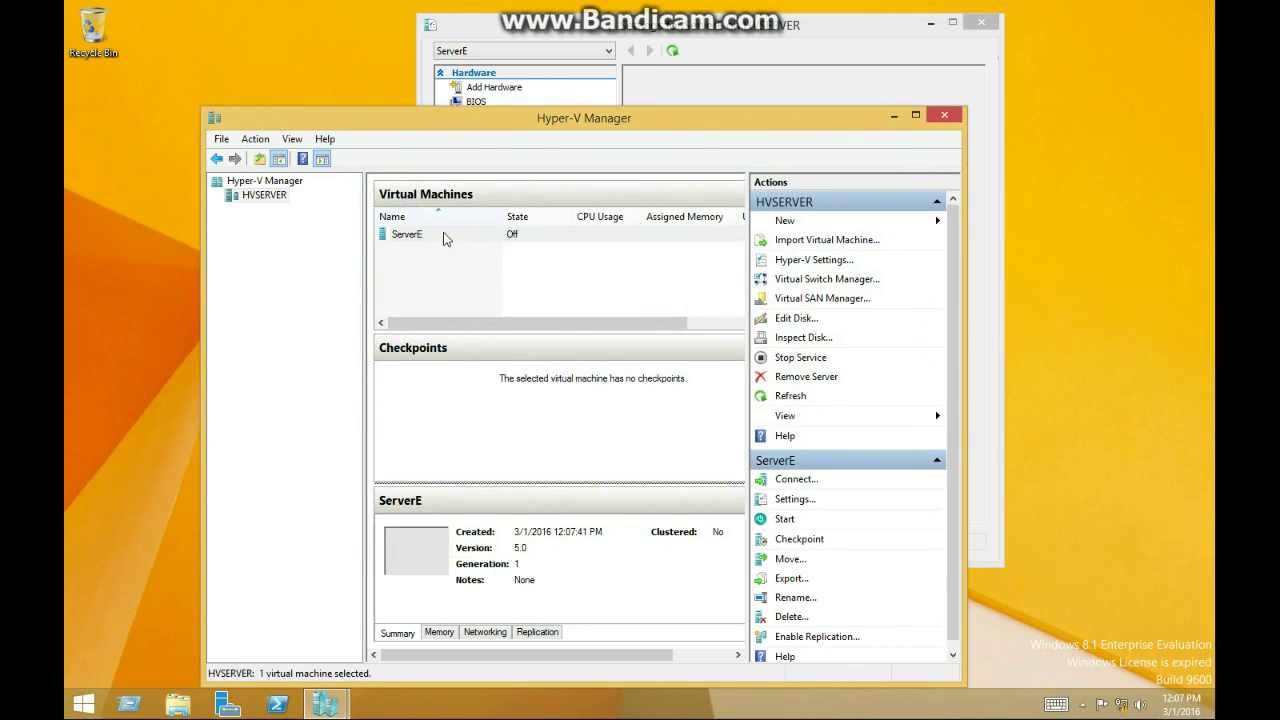
left_click(450, 263)
left_click(445, 243)
right_click(445, 243)
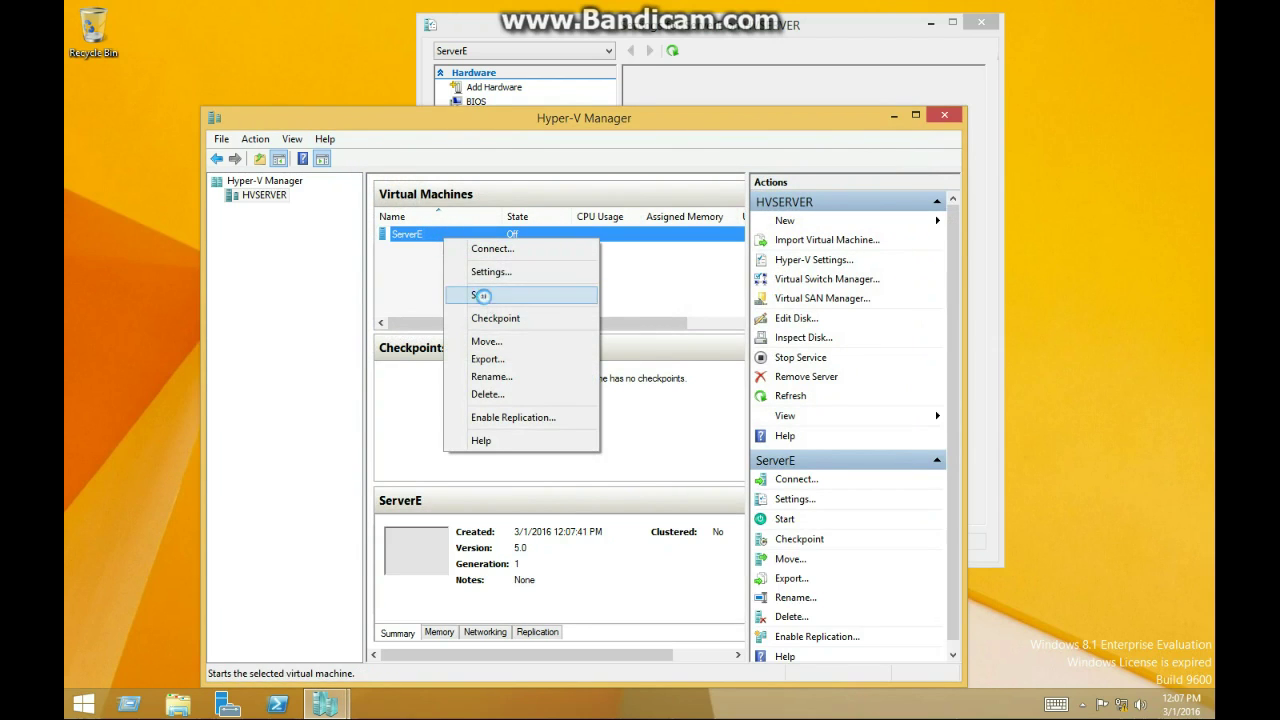
left_click(482, 295)
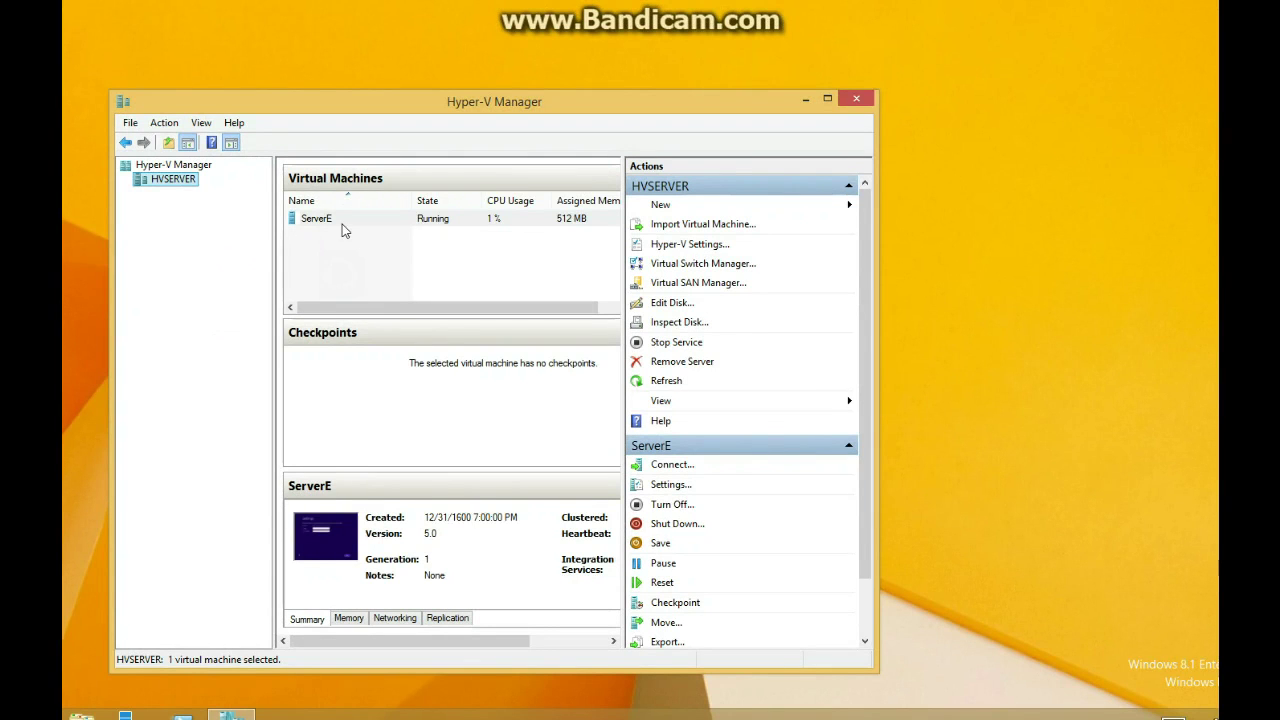
right_click(338, 222)
Connect to ServerE's console, then enter and confirm a new Administrator password
left_click(372, 229)
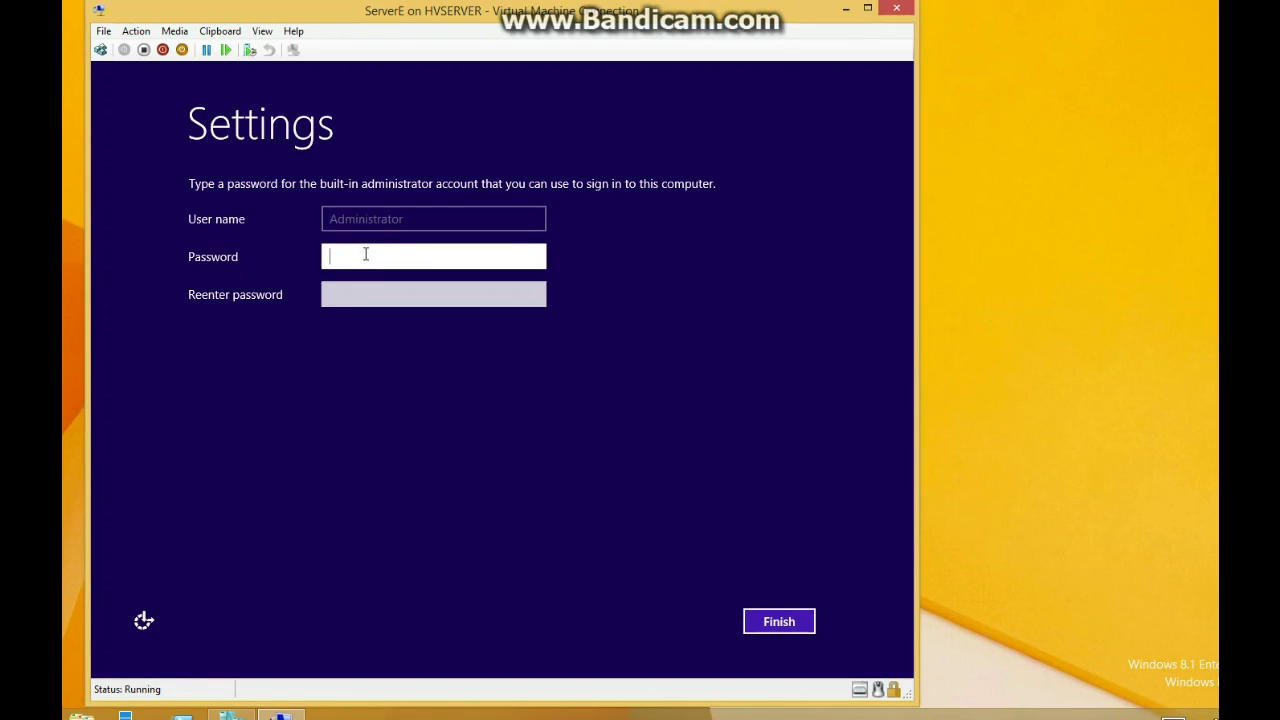
type("Pa")
key("Tab")
type("P")
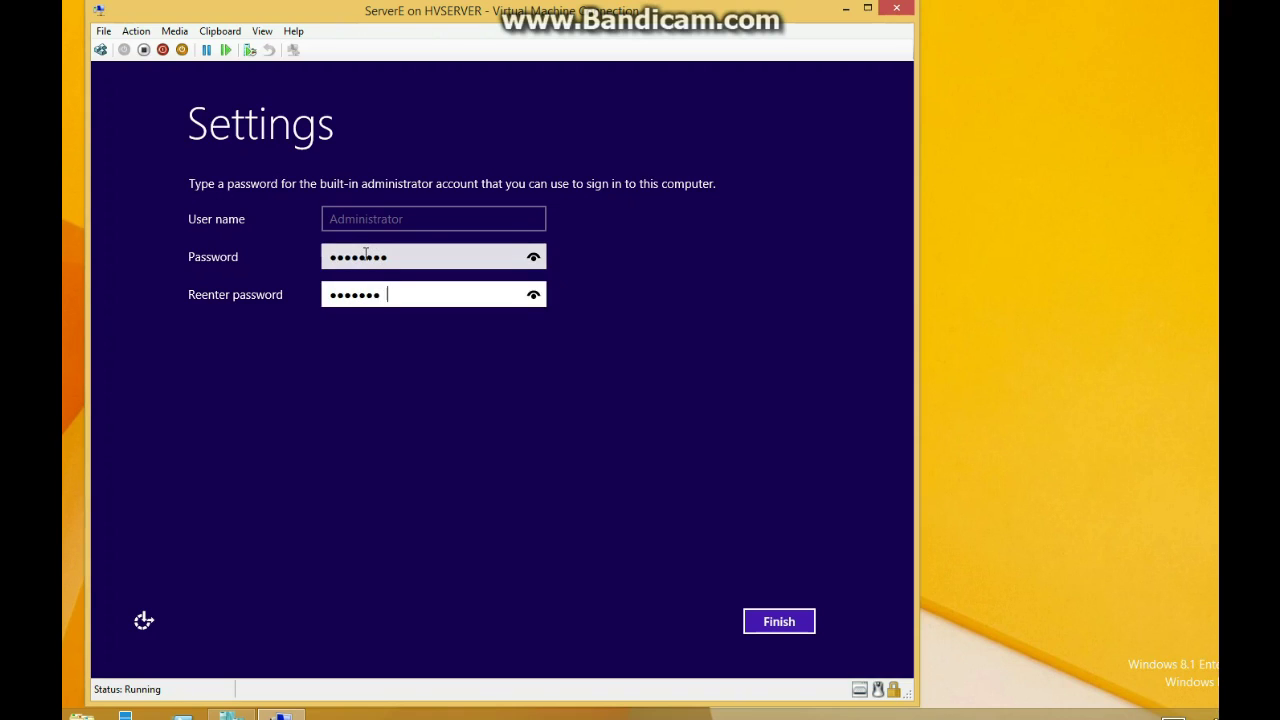
key("Return")
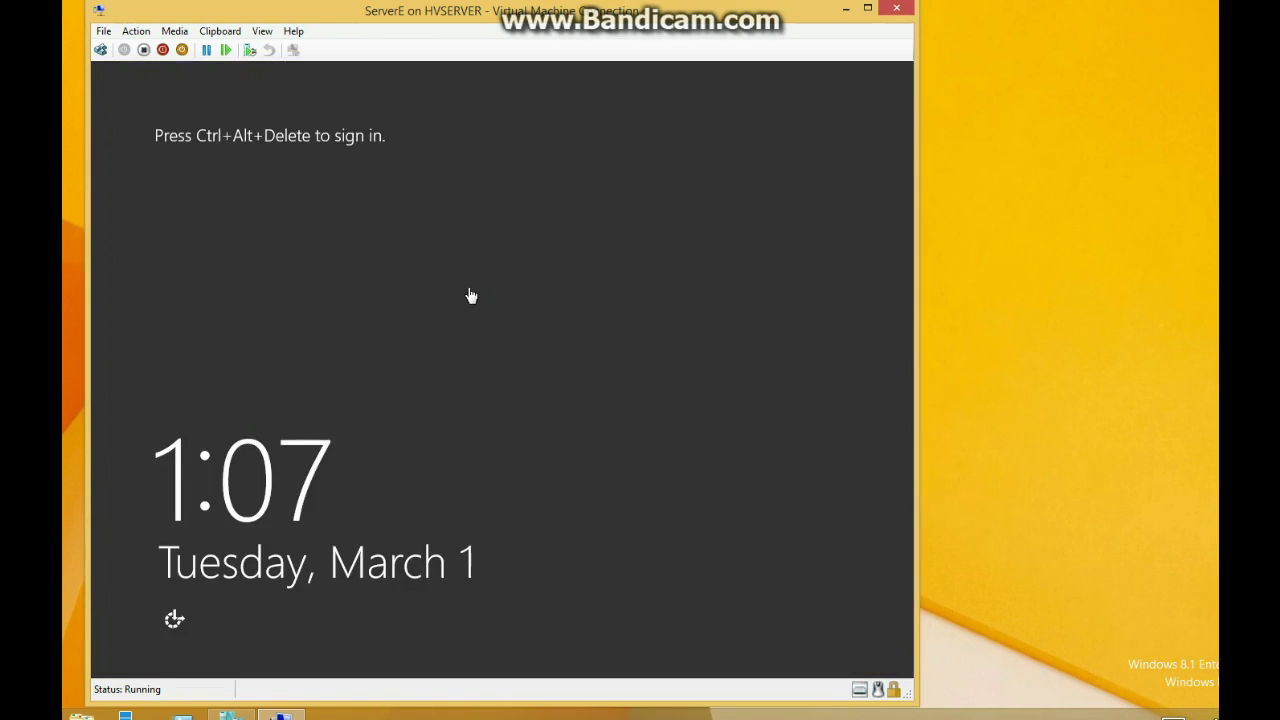
Send Ctrl+Alt+Delete and sign in as Administrator, retrying after an incorrect password
left_click(100, 50)
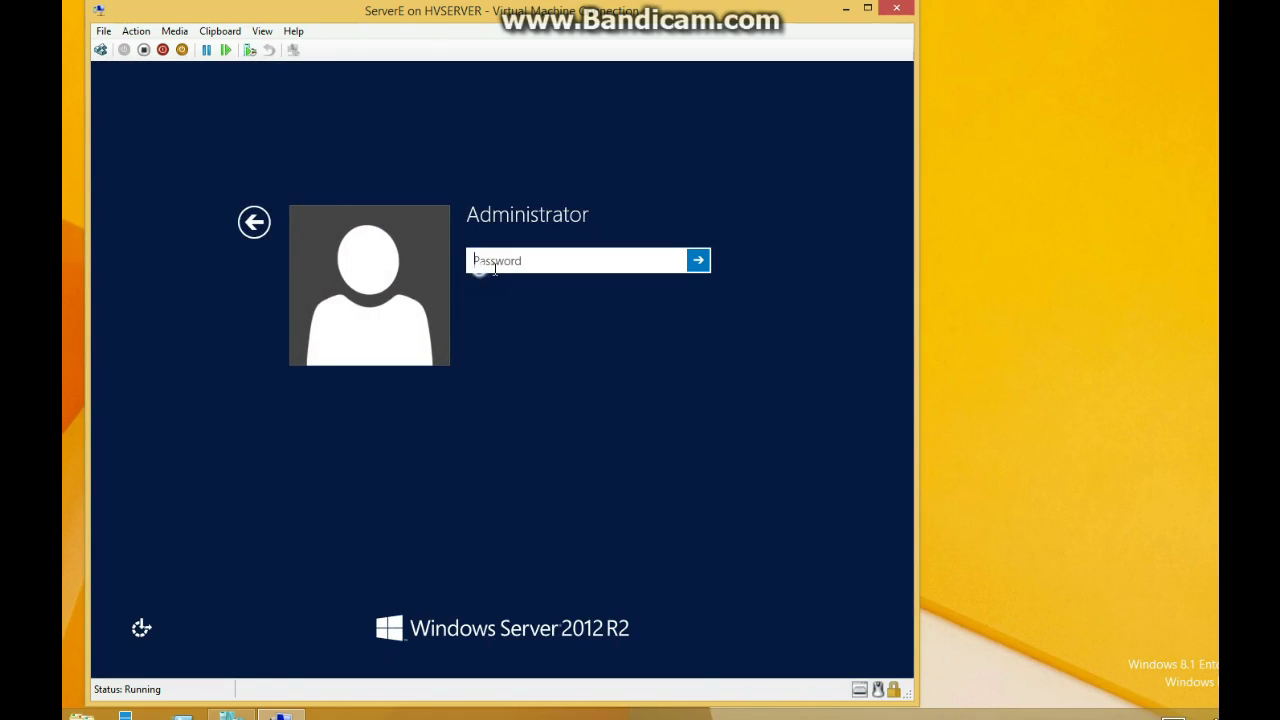
type("••")
key("Return")
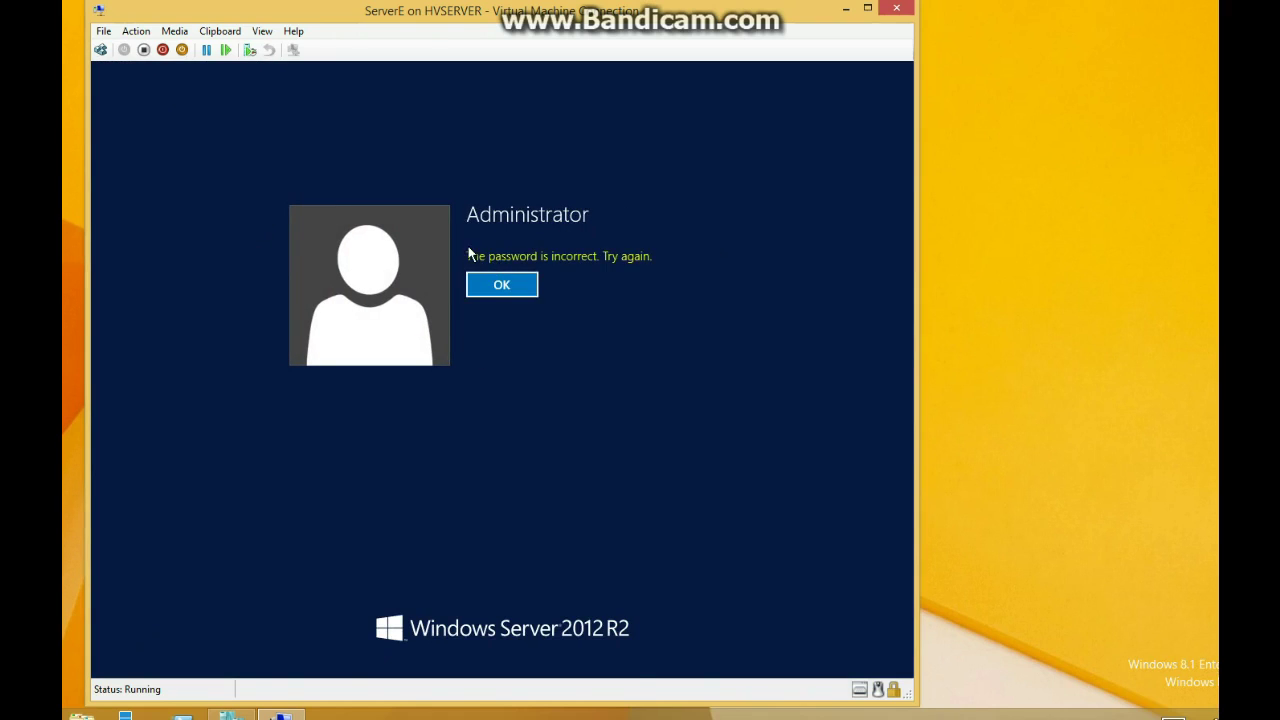
left_click(500, 284)
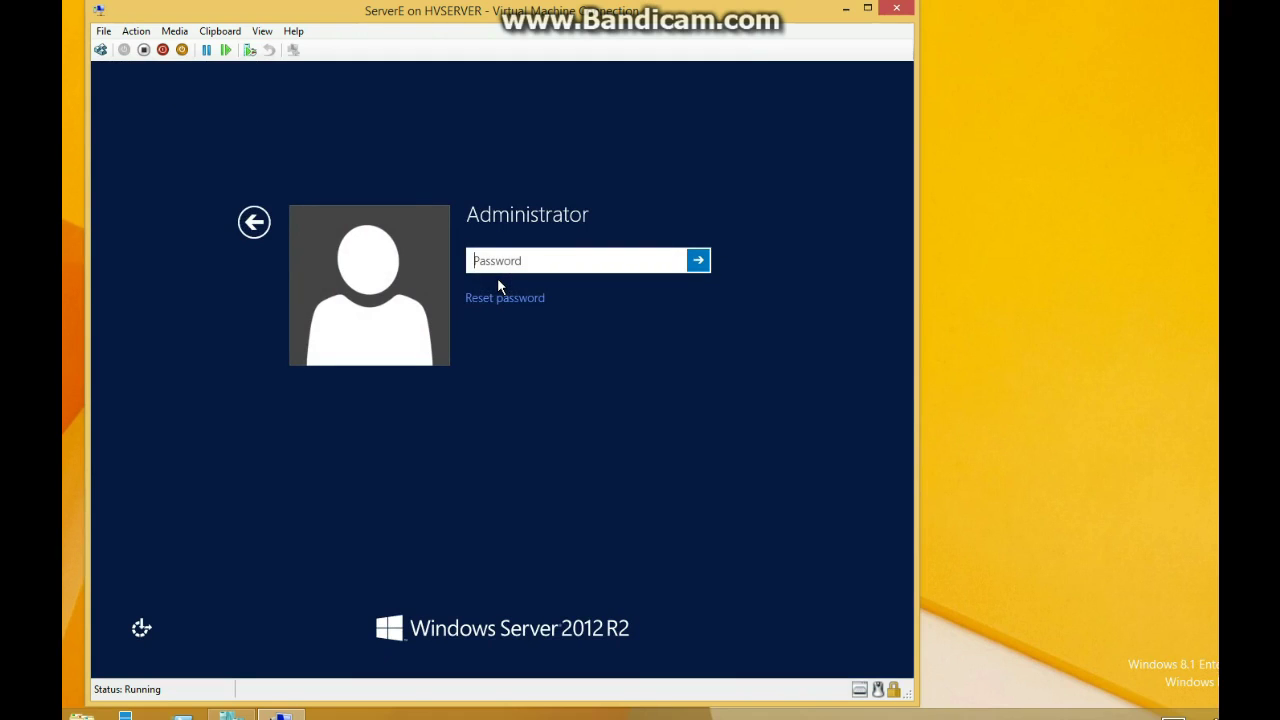
type("••")
key("Return")
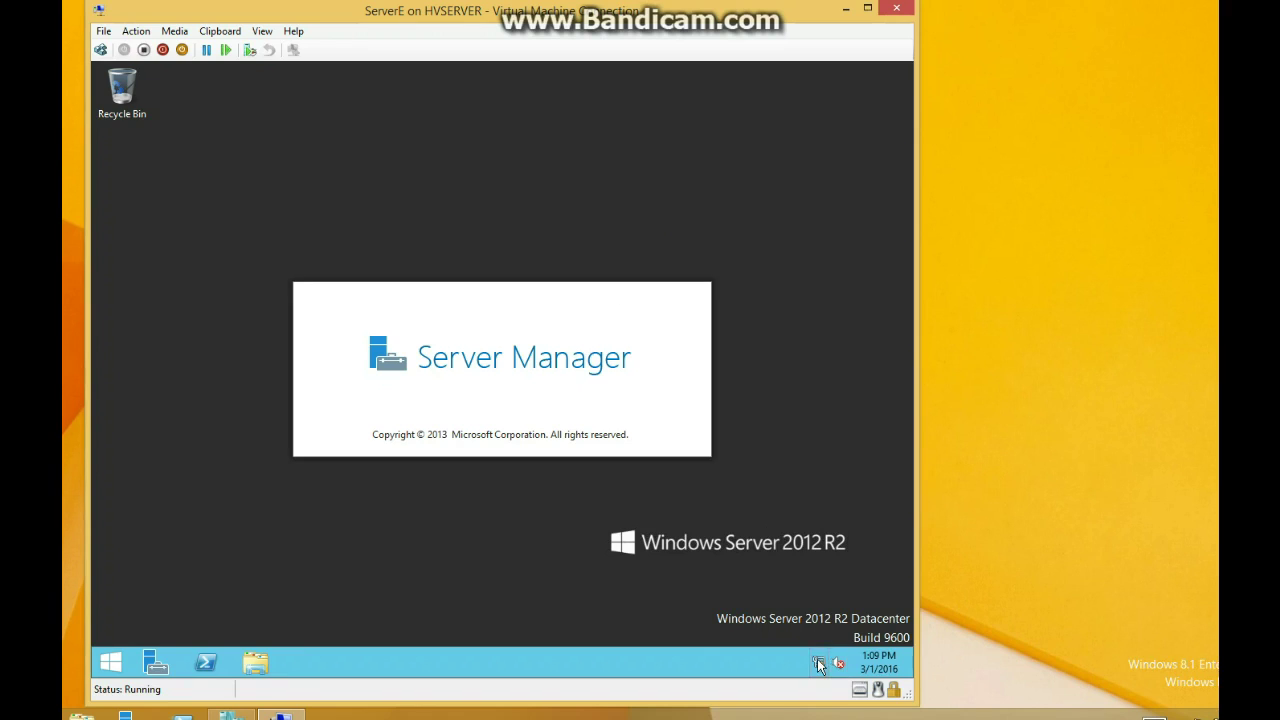
Open the TCP/IPv4 properties of the server's Ethernet adapter
right_click(819, 658)
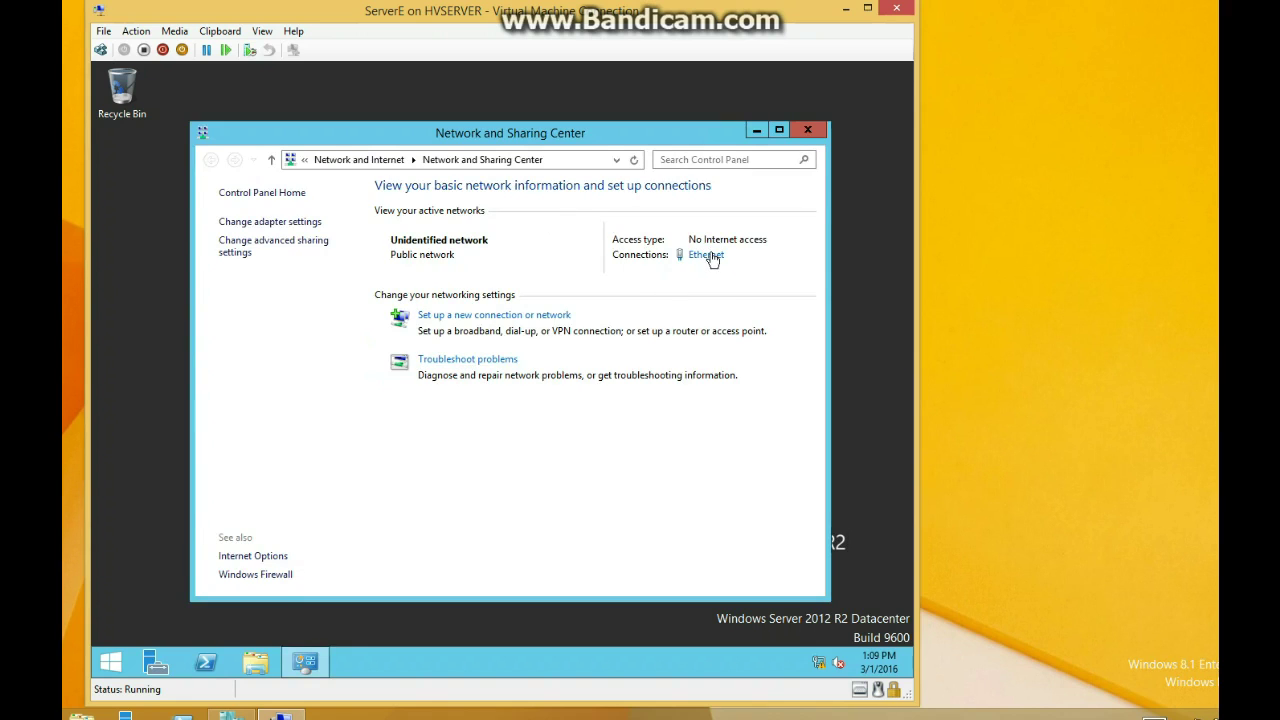
left_click(704, 256)
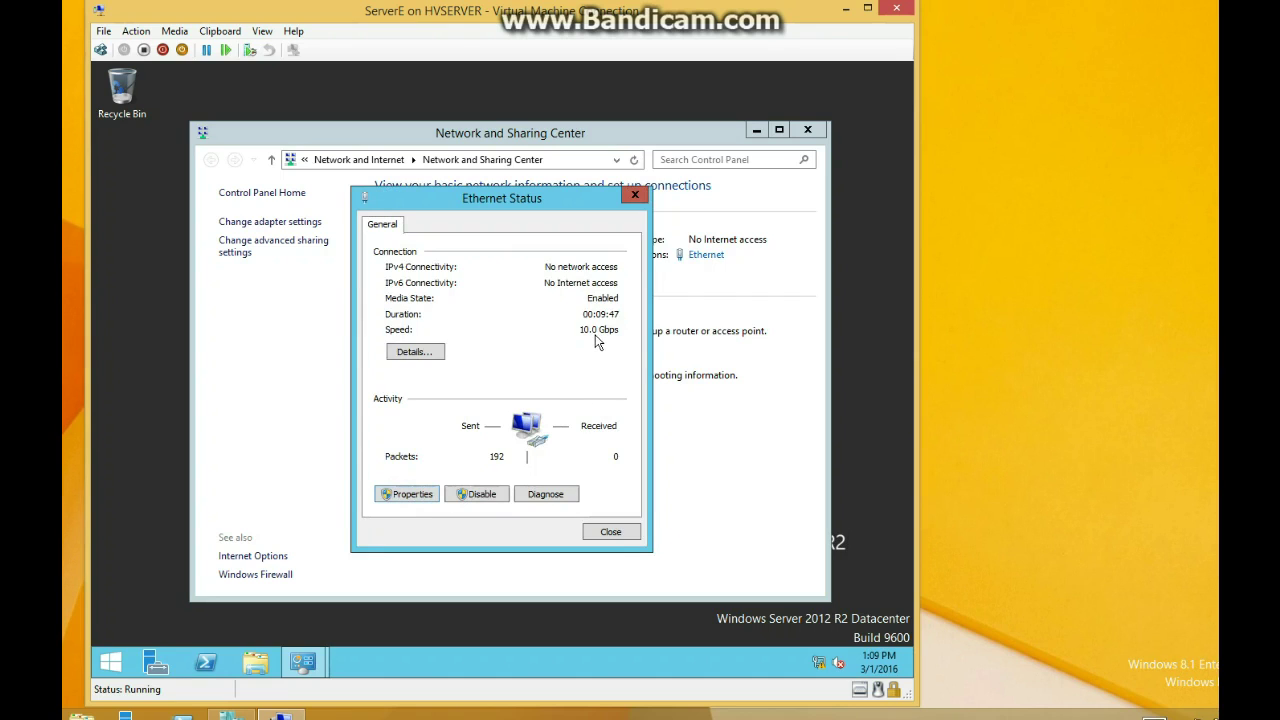
key("Return")
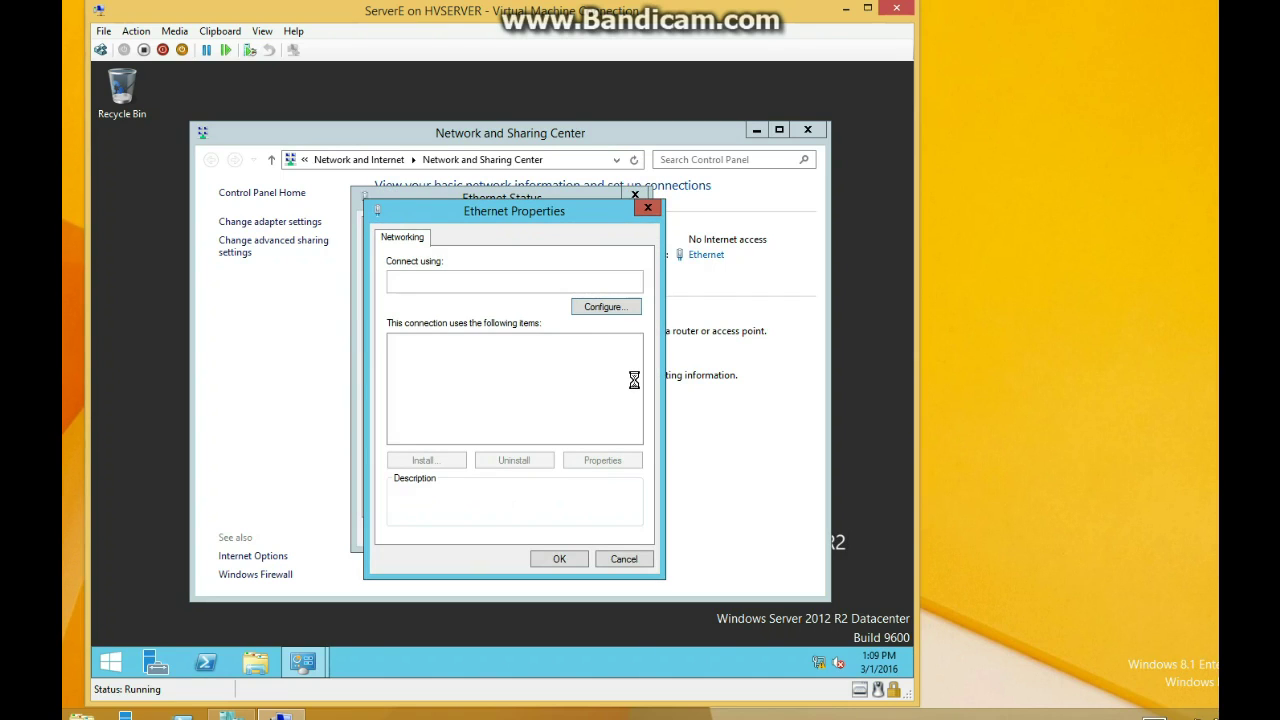
left_click(529, 437)
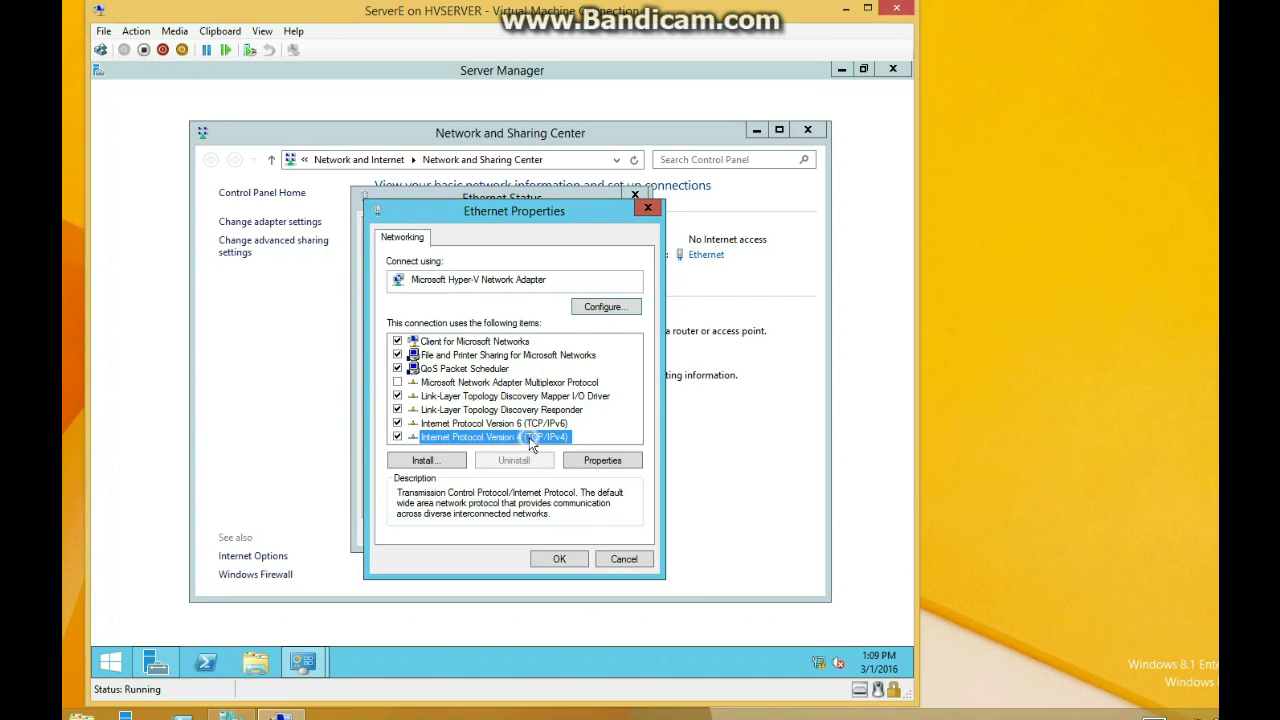
left_click(591, 461)
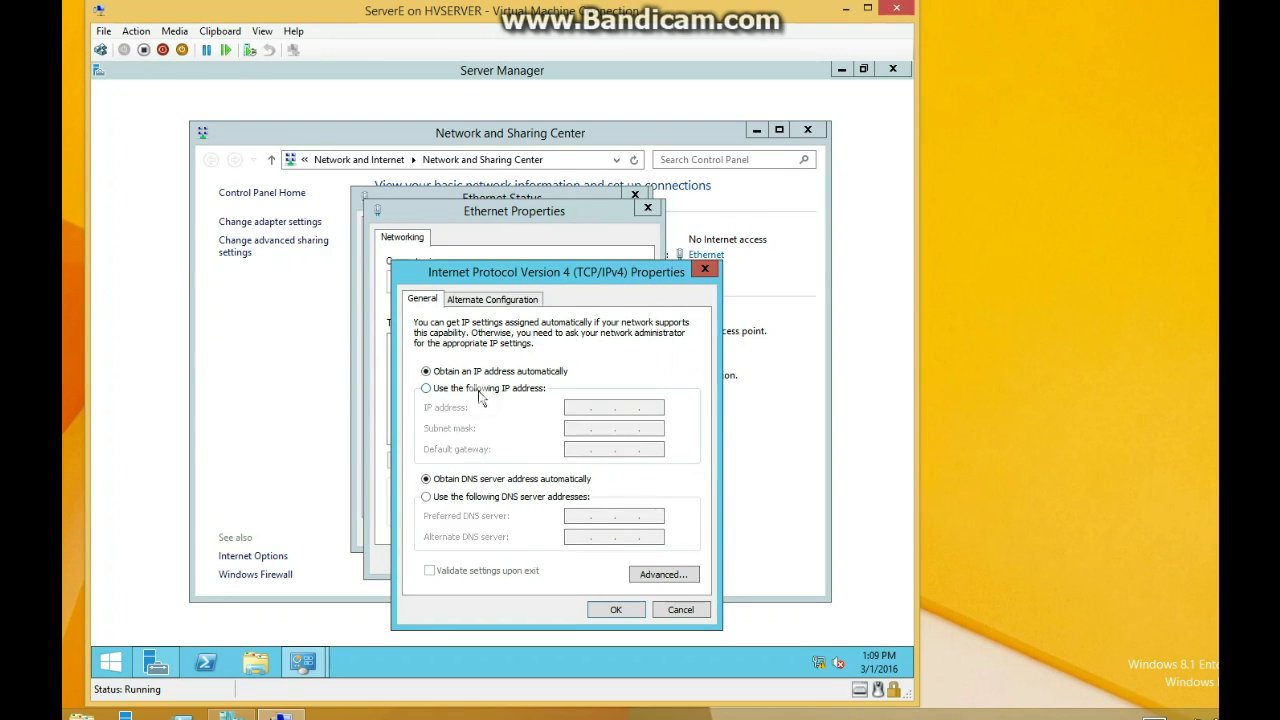
Enter static IP 10.1.1.61, subnet mask 255.255.255.0 and preferred DNS 10.1.1.1
left_click(480, 393)
left_click(580, 407)
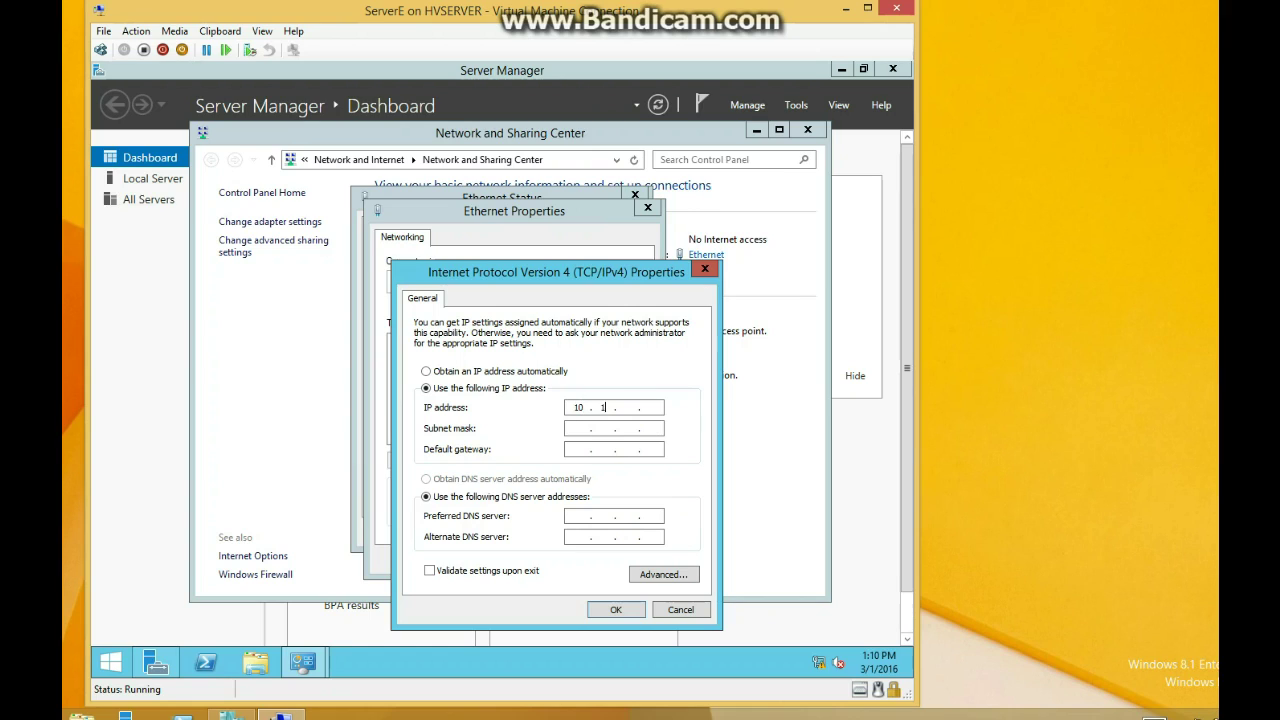
type(".1.61")
left_click(586, 428)
type(". 255 . ")
type("255 . 0")
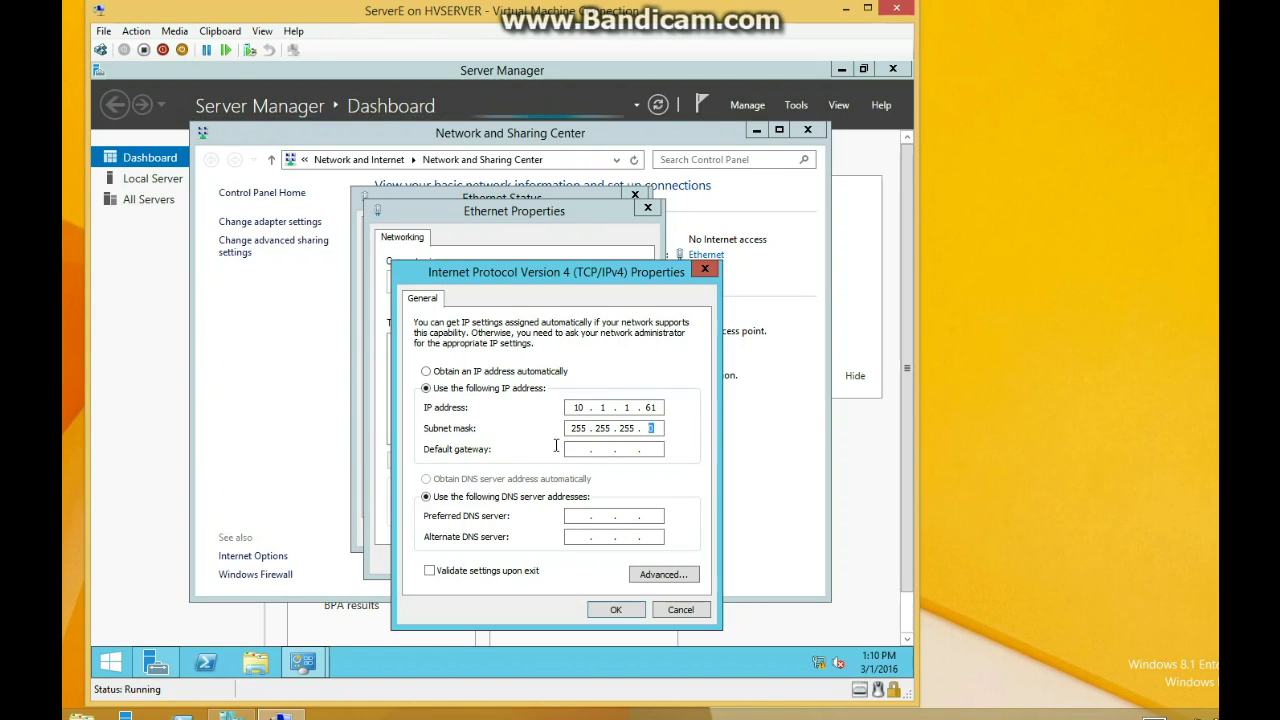
left_click(573, 448)
left_click(588, 516)
type("10 ")
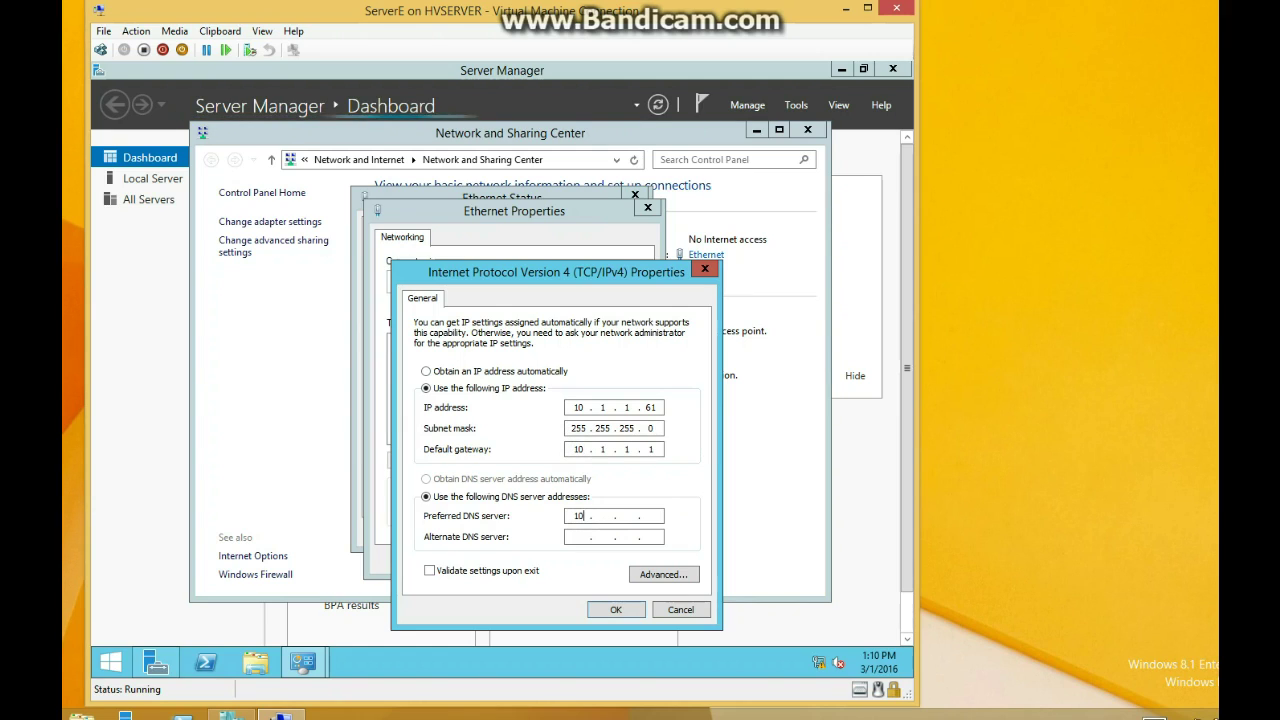
type(". 1 . 1 . 1")
Save the IPv4 settings and close the adapter, status and Network and Sharing Center windows
left_click(616, 608)
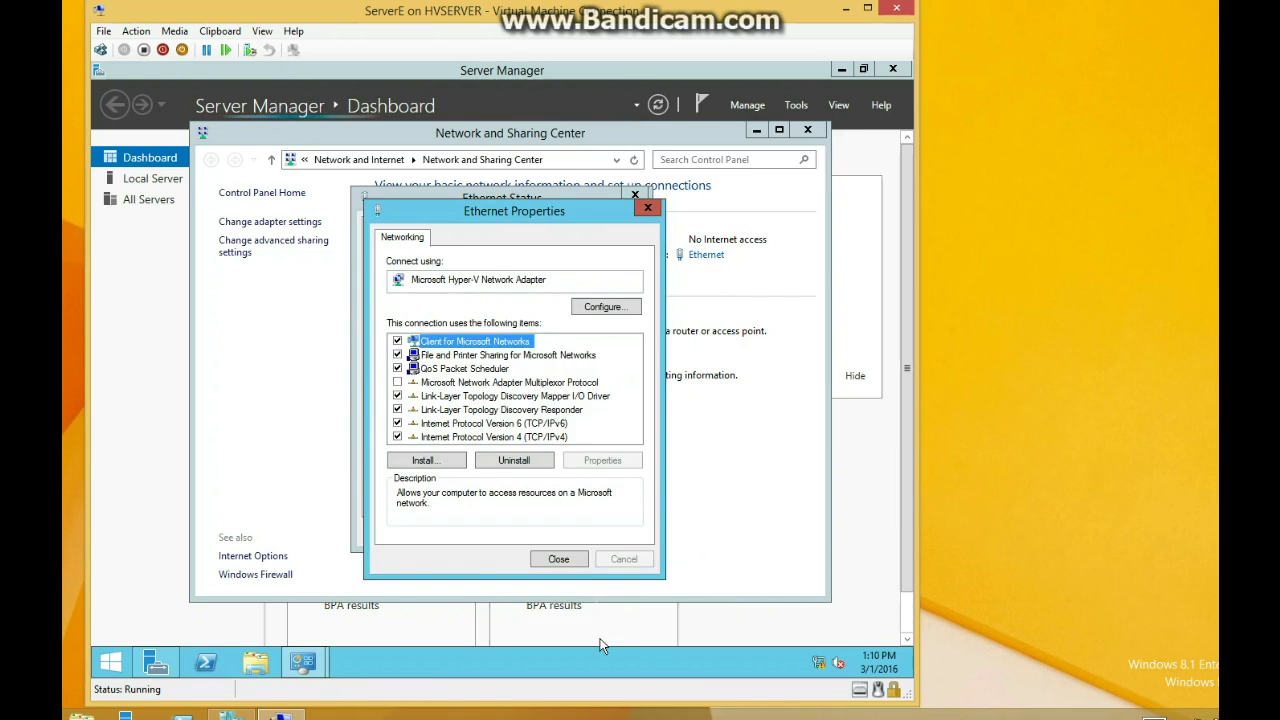
left_click(571, 558)
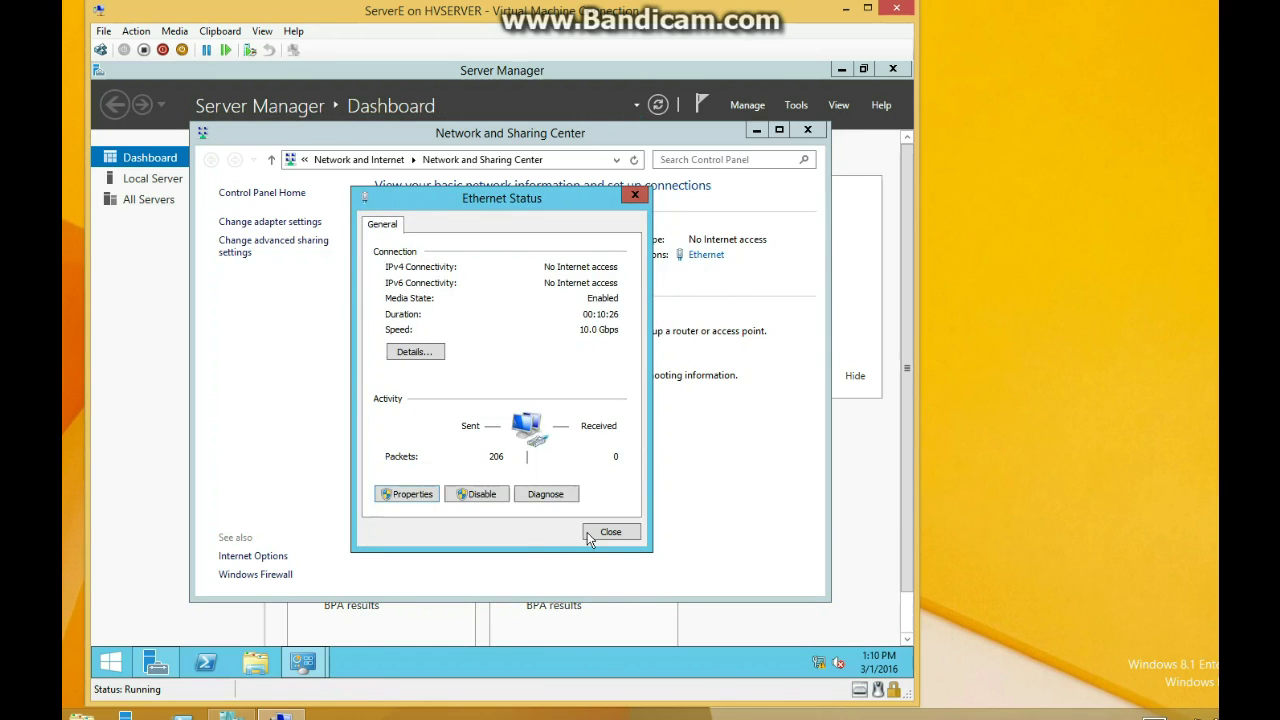
left_click(609, 532)
left_click(807, 130)
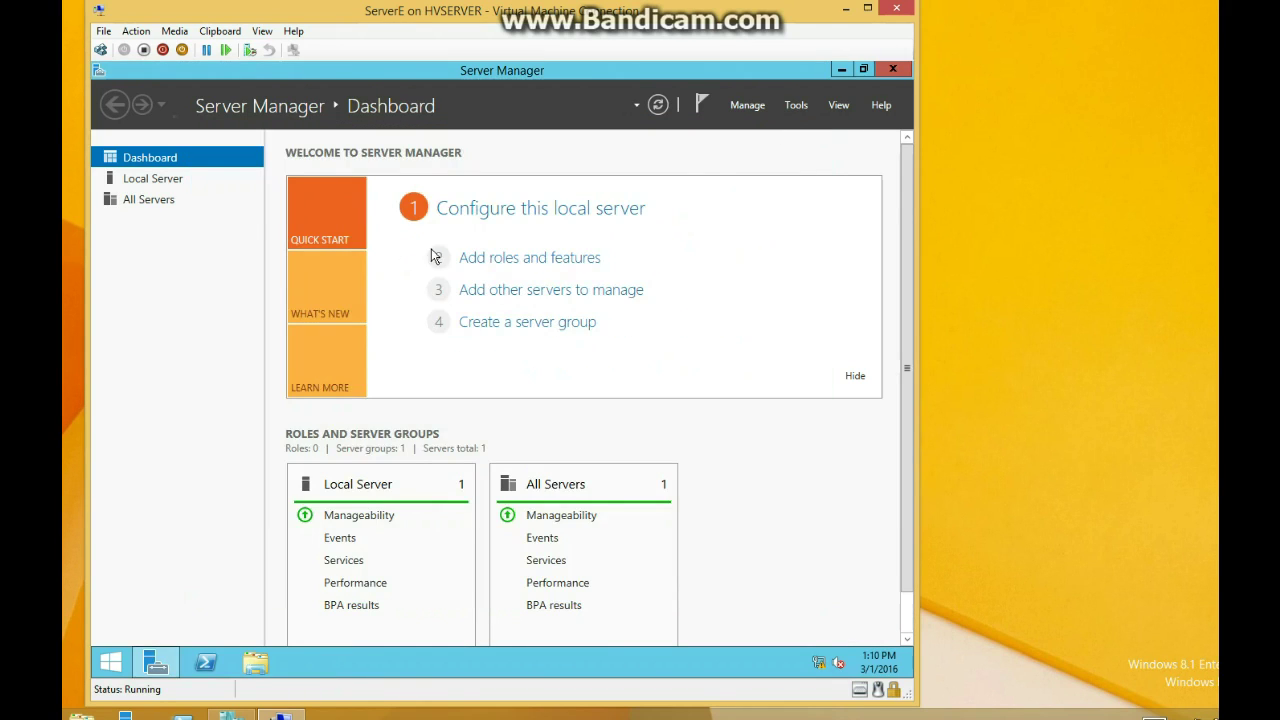
From Local Server properties, set the computer description to ServerE
left_click(176, 189)
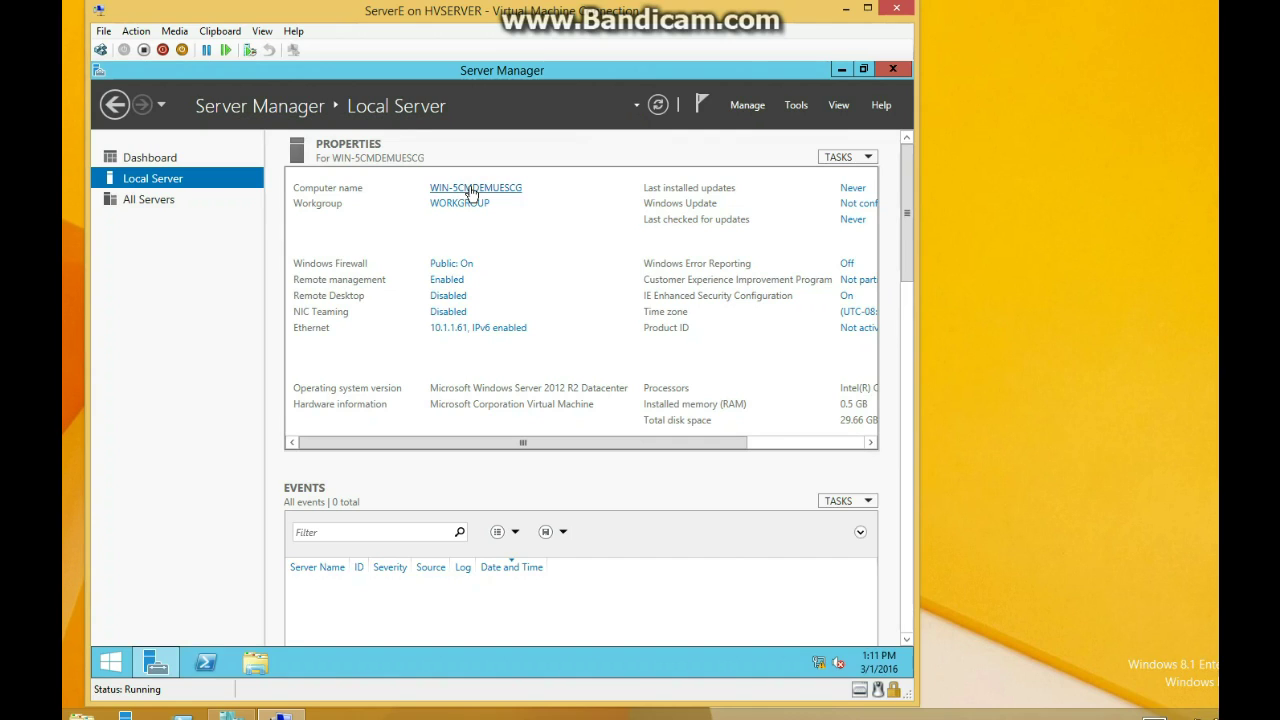
left_click(472, 192)
left_click(468, 190)
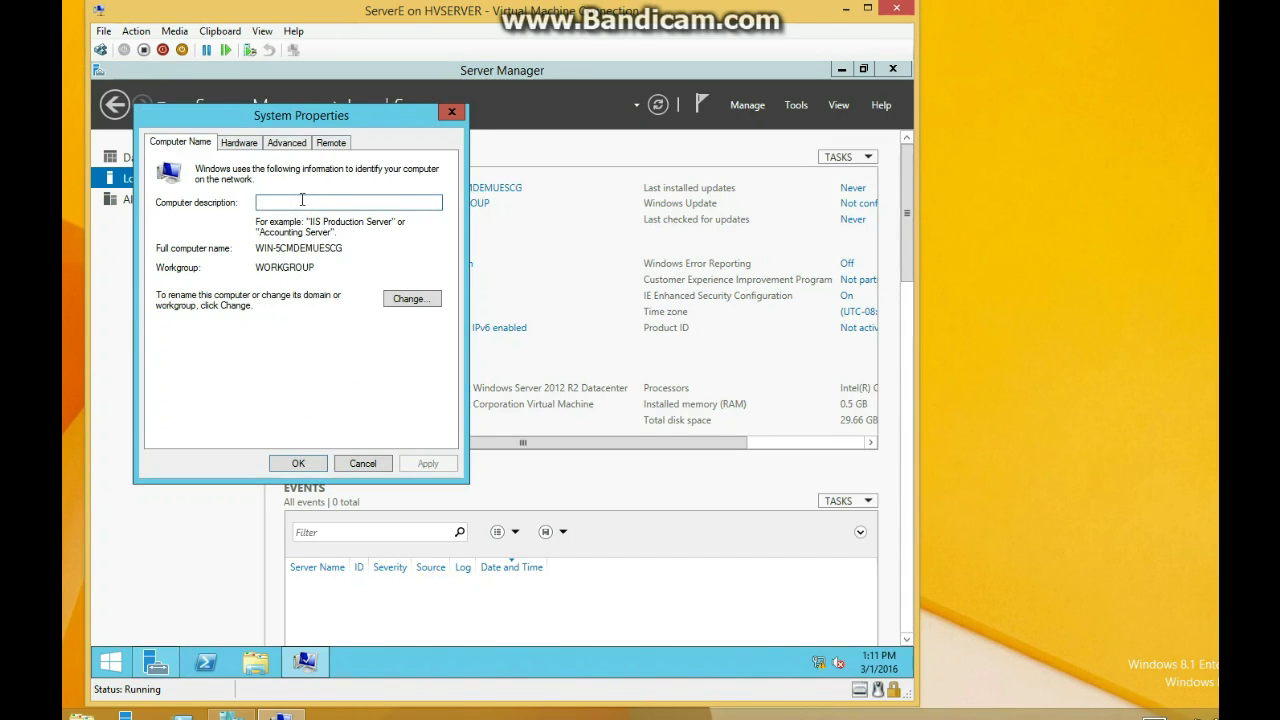
type("ServerE")
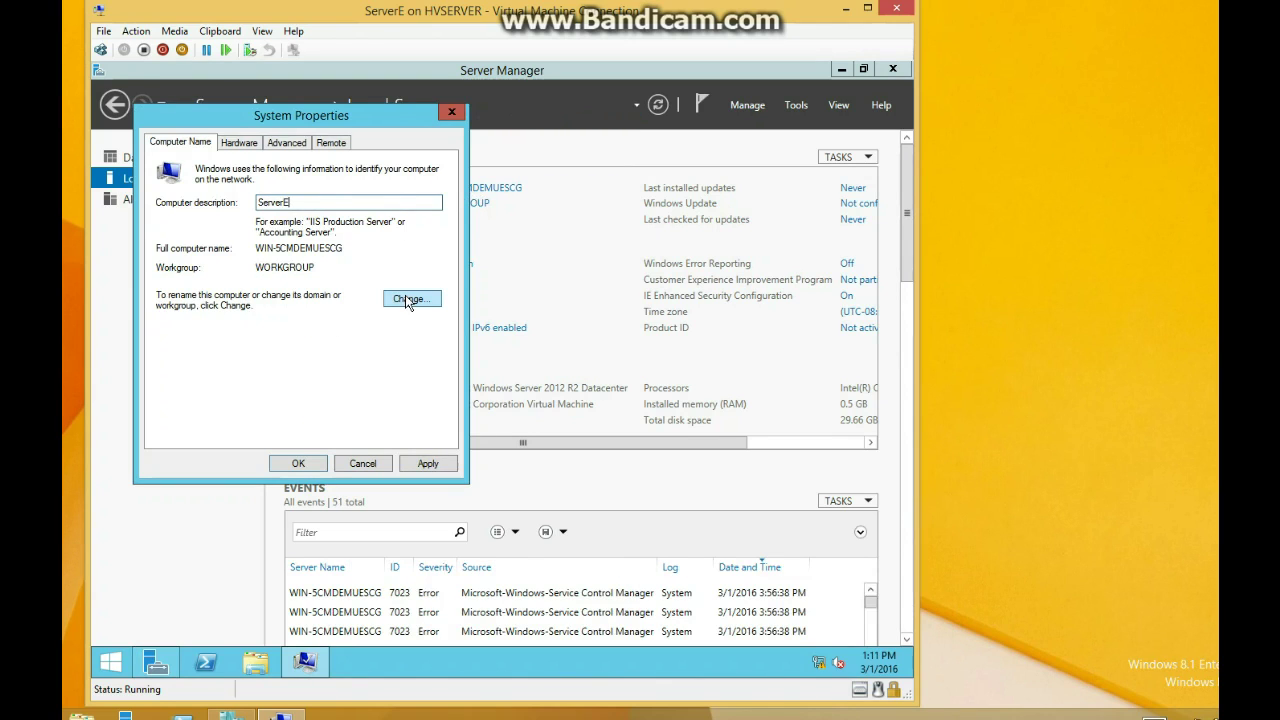
left_click(406, 464)
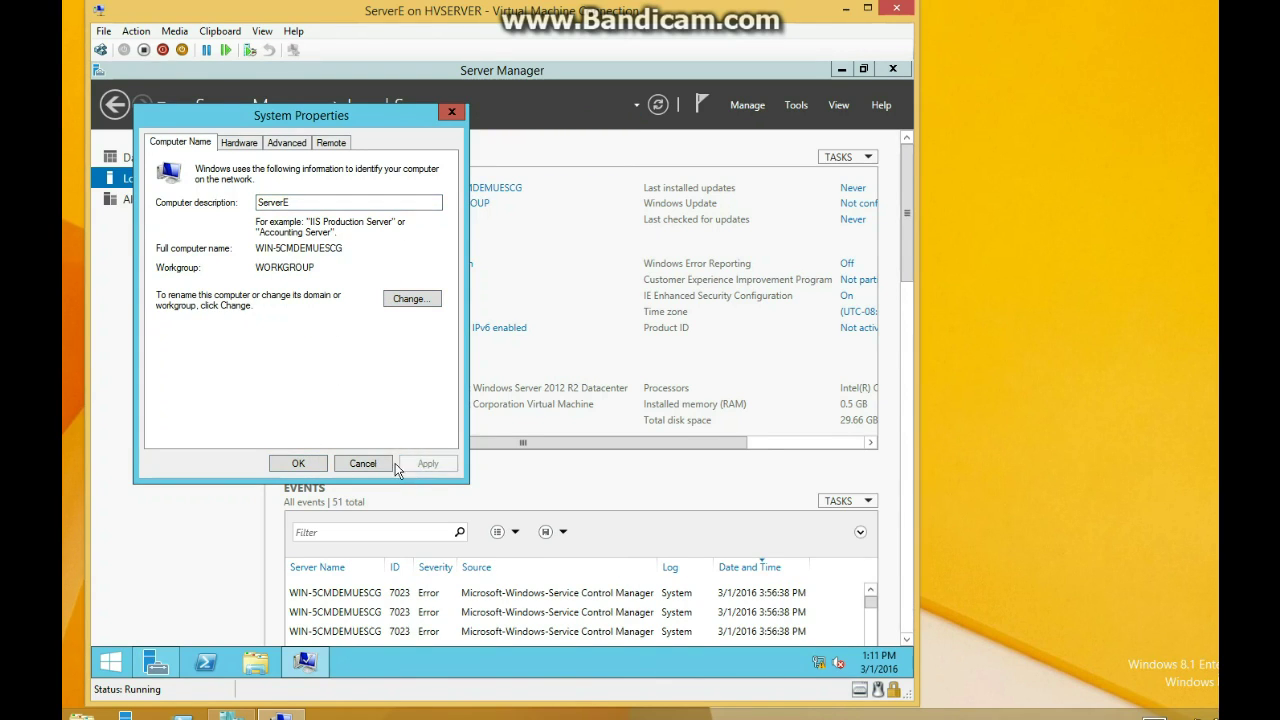
left_click(318, 462)
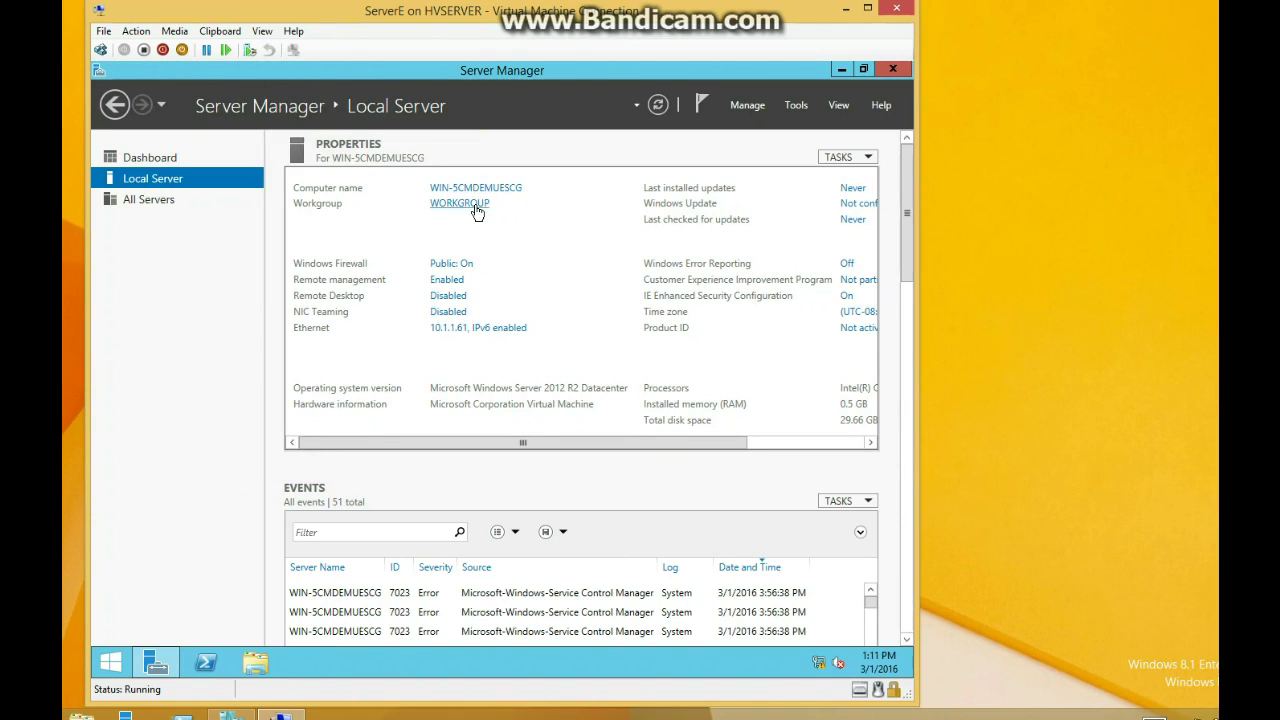
Change the computer name to ServerE and accept the restart prompt
left_click(477, 205)
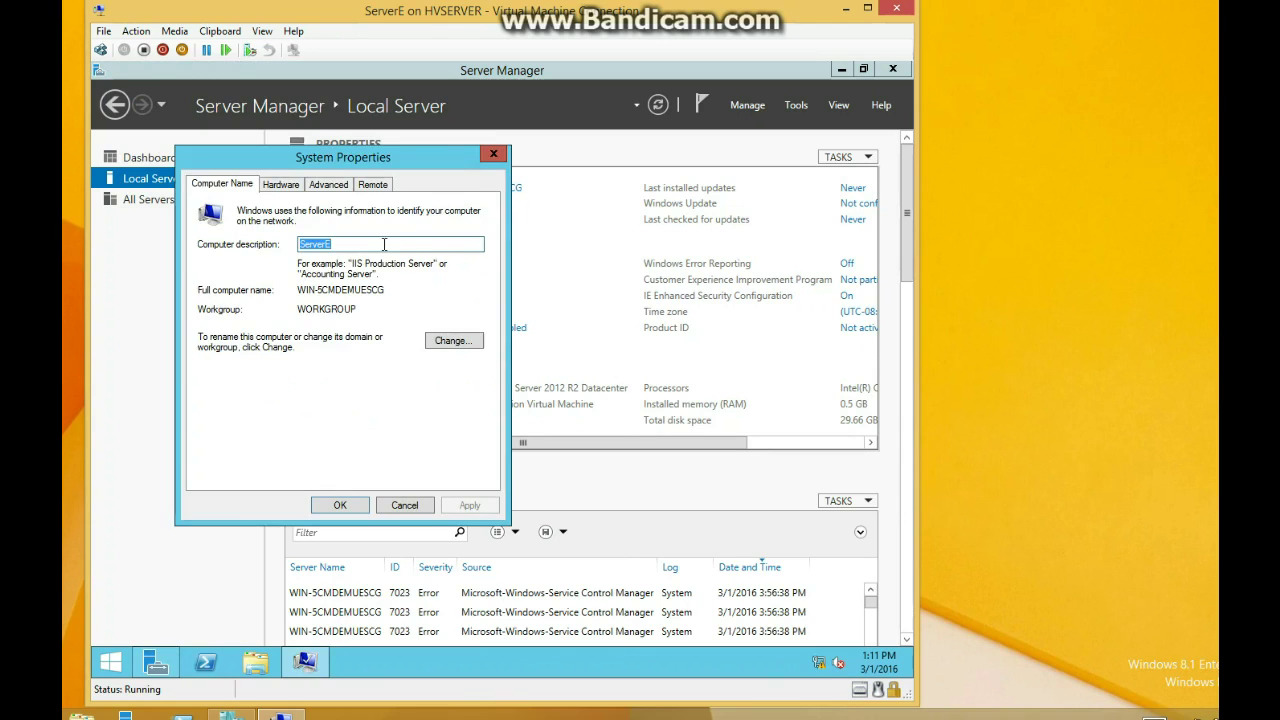
left_click(453, 342)
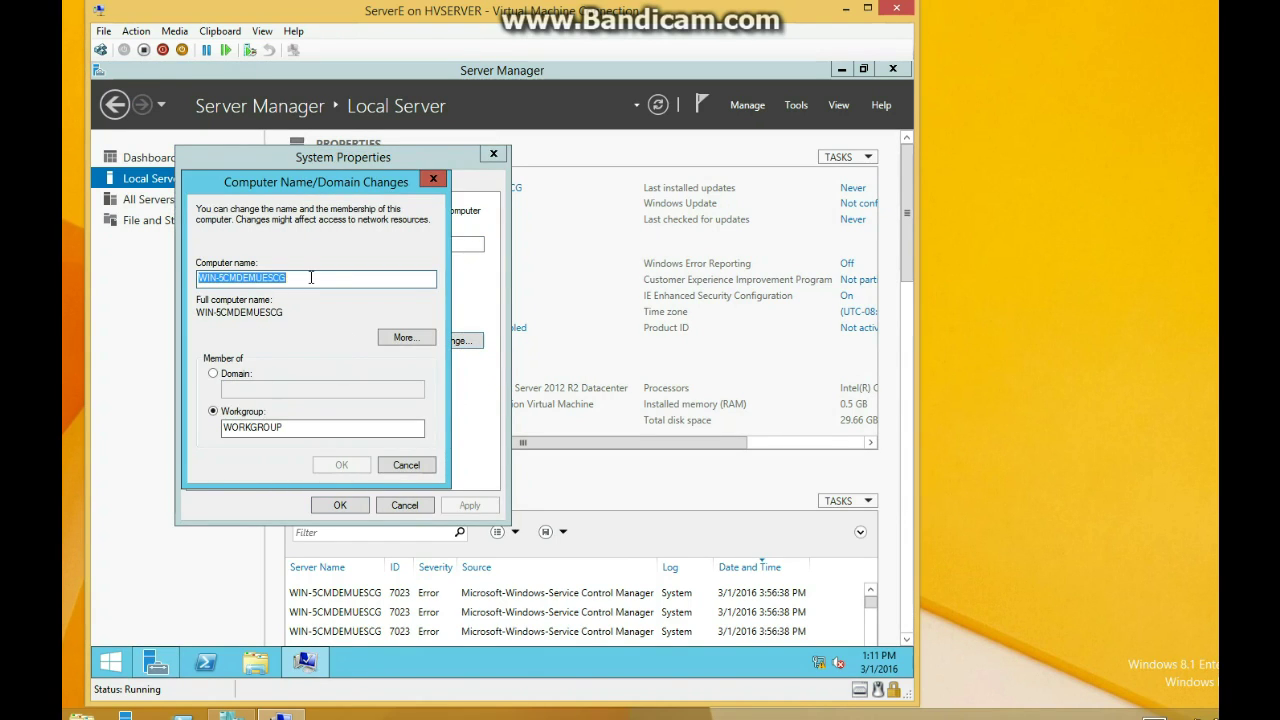
type("ServerE")
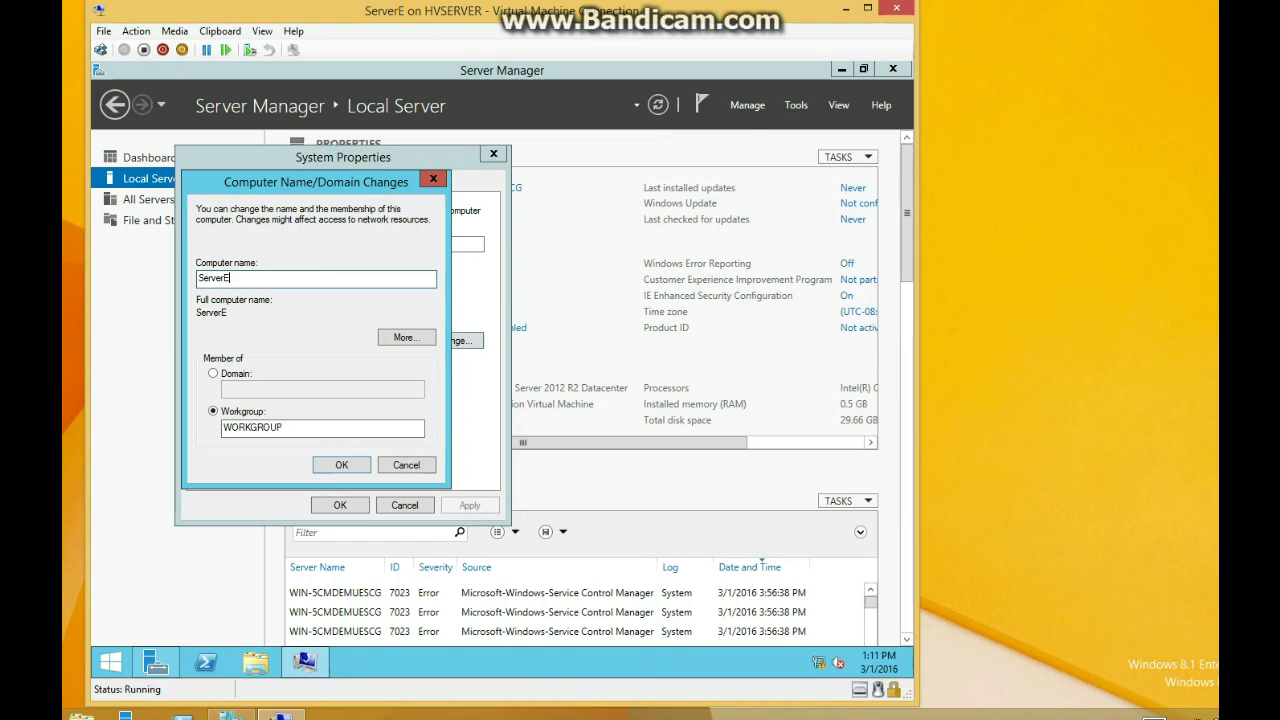
left_click(331, 466)
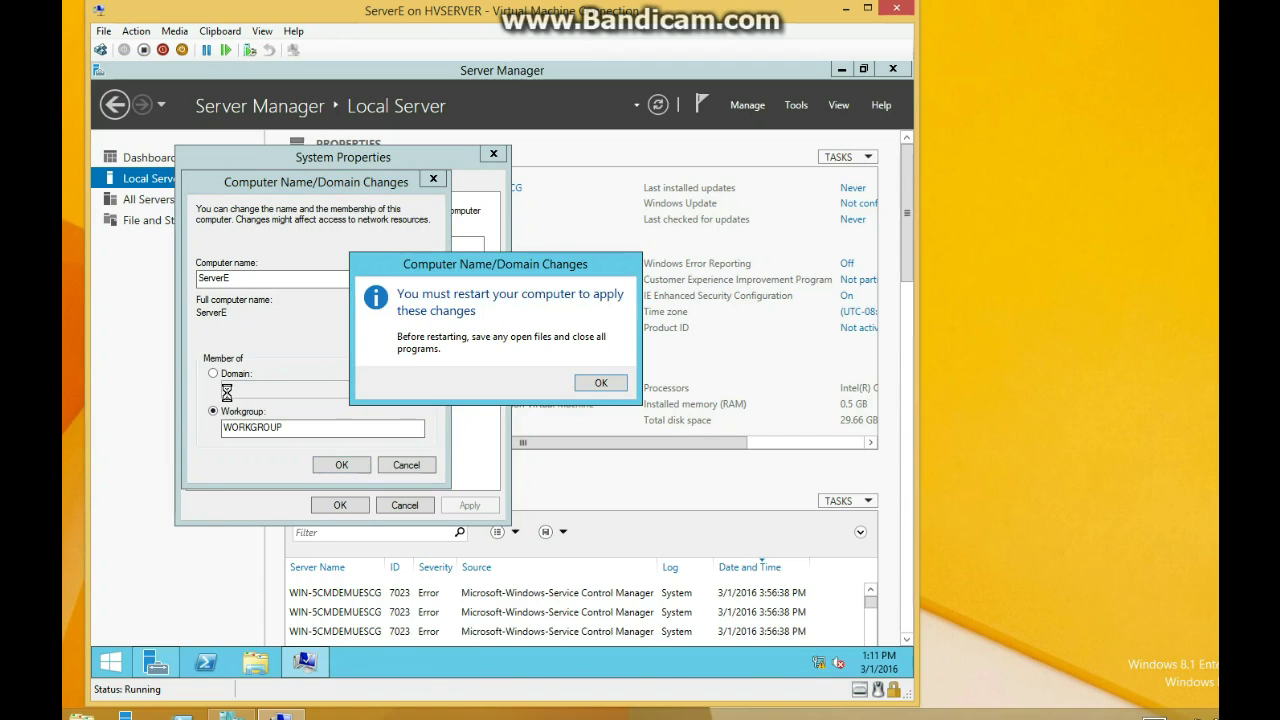
left_click(601, 383)
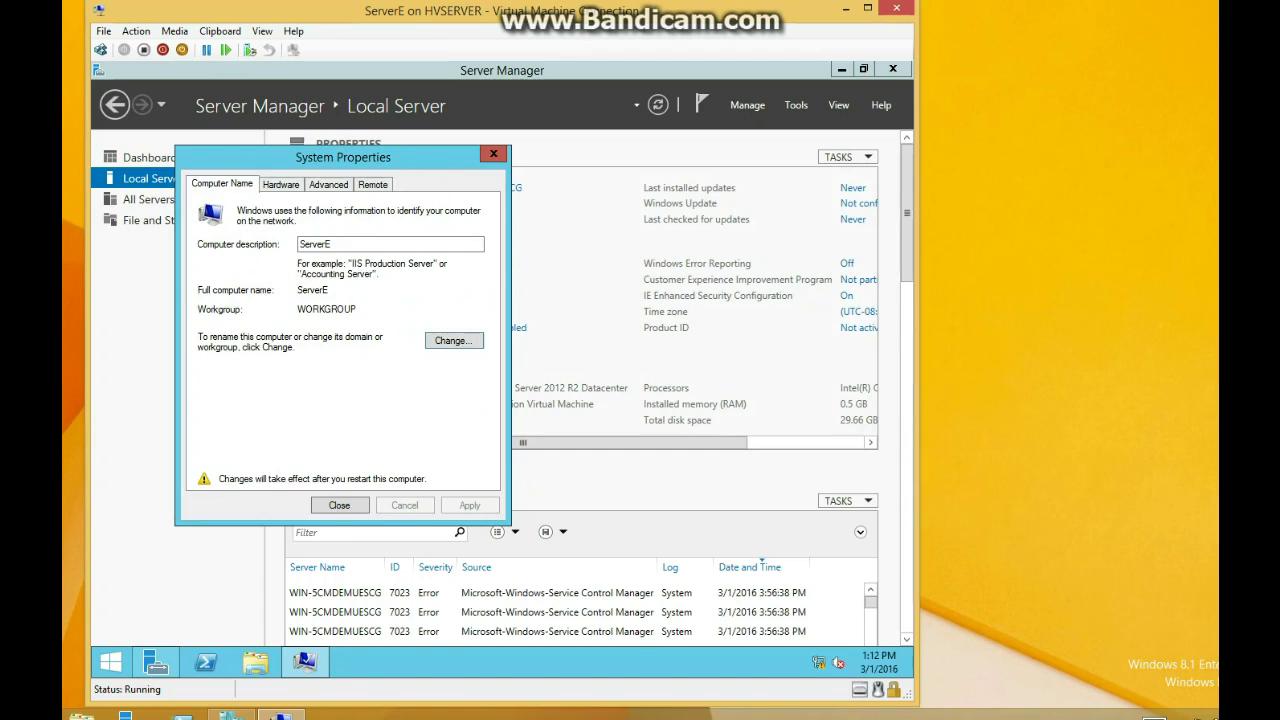
left_click(340, 505)
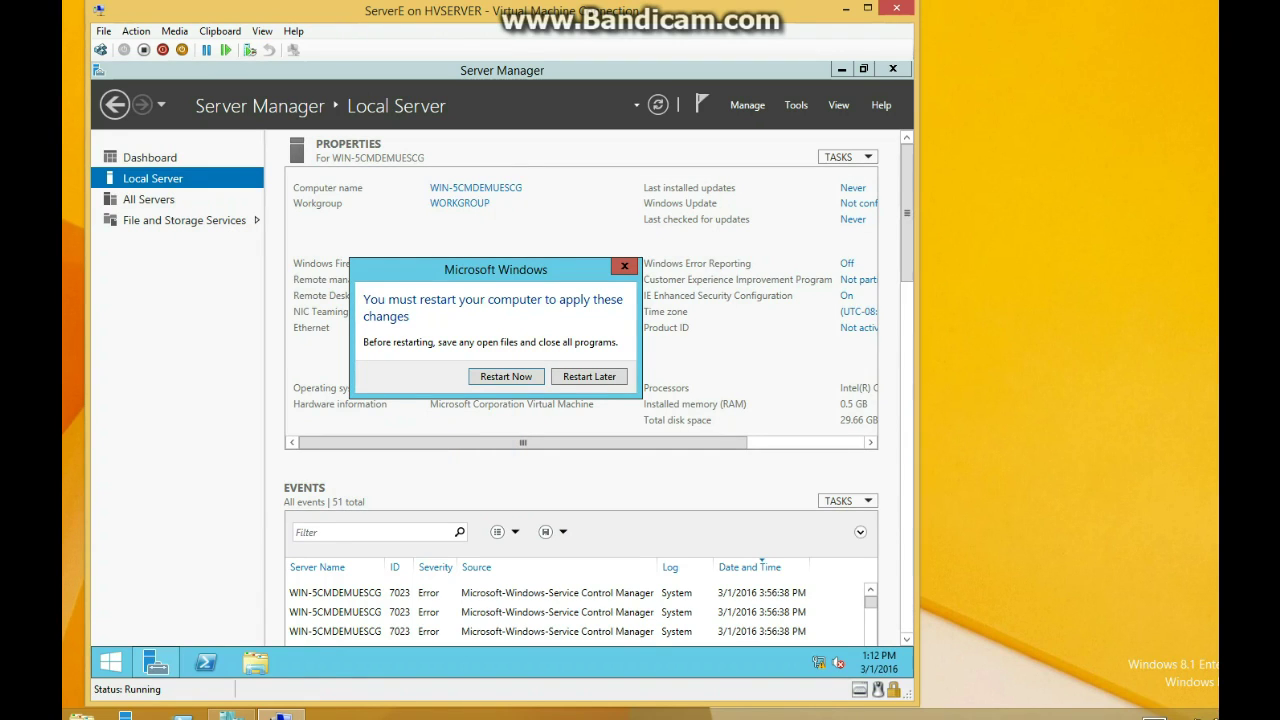
left_click(520, 376)
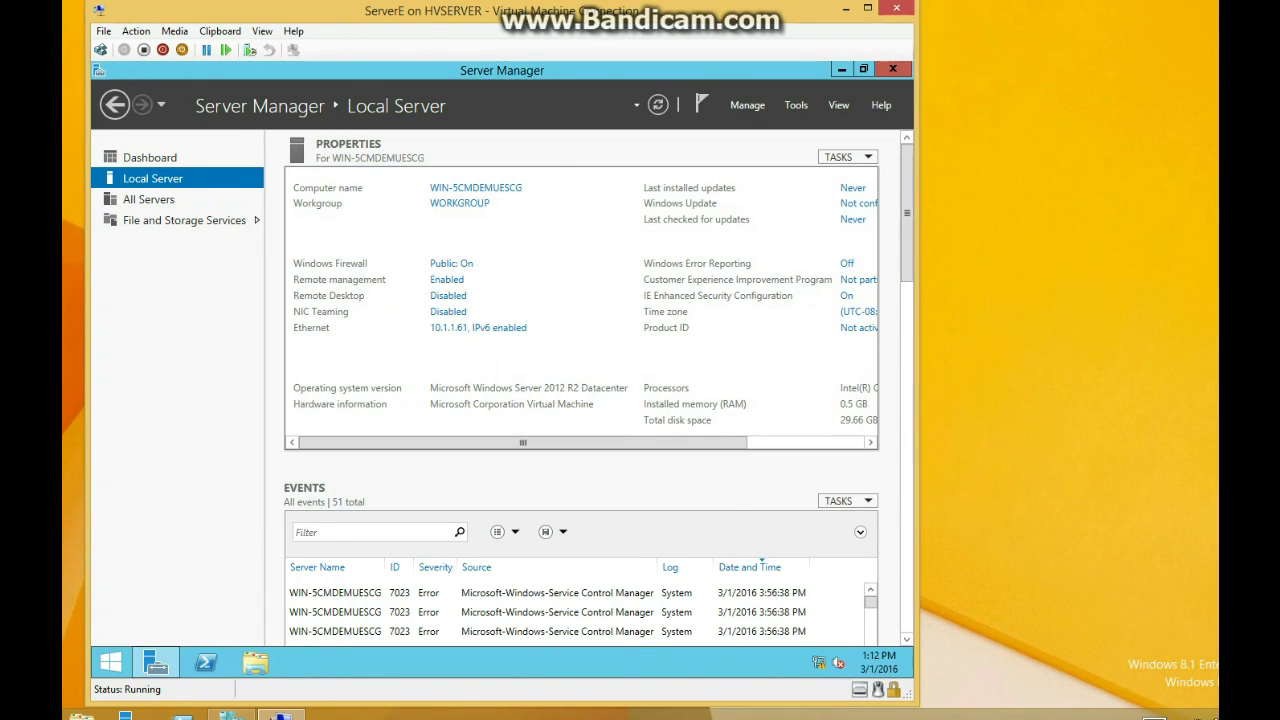